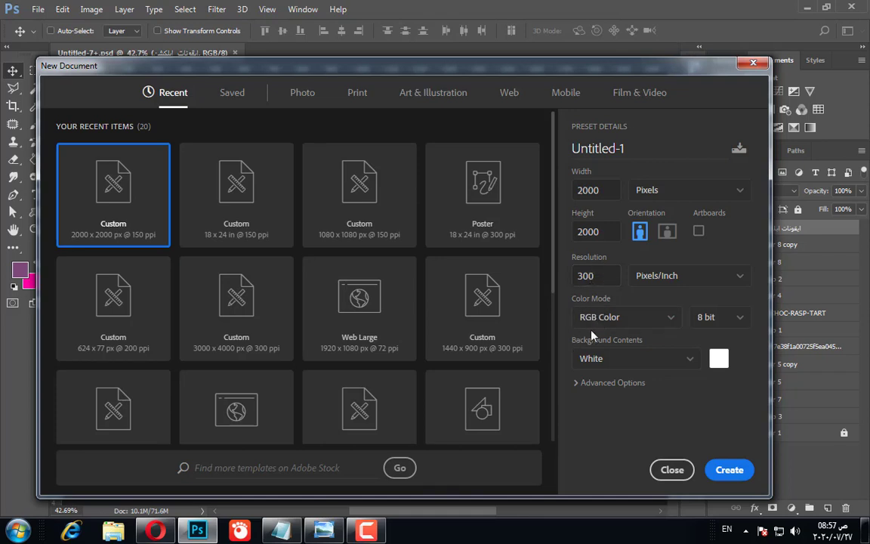
# Create a new 2000 × 2000 pixel document at 300 pixels/inch, RGB Color 8 bit, with a white background
pyautogui.click(743, 475)
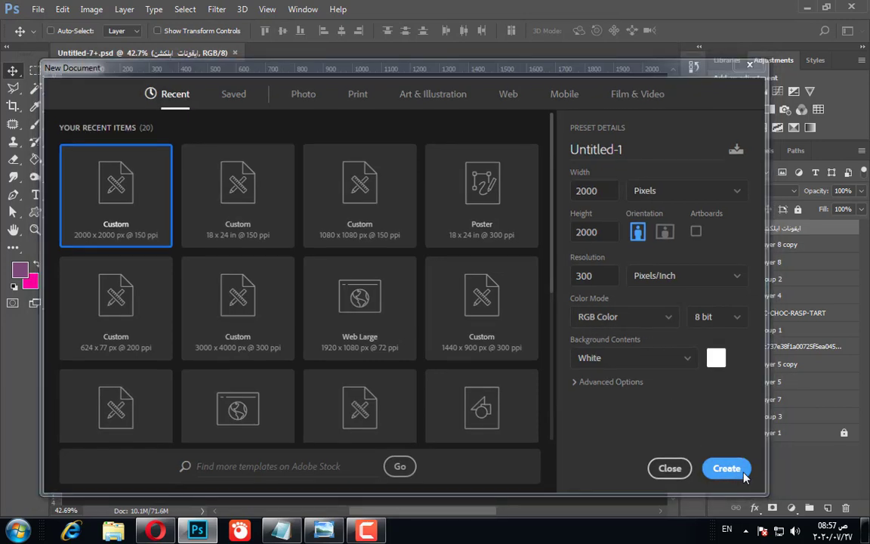
pyautogui.scroll(2, 334, 292)
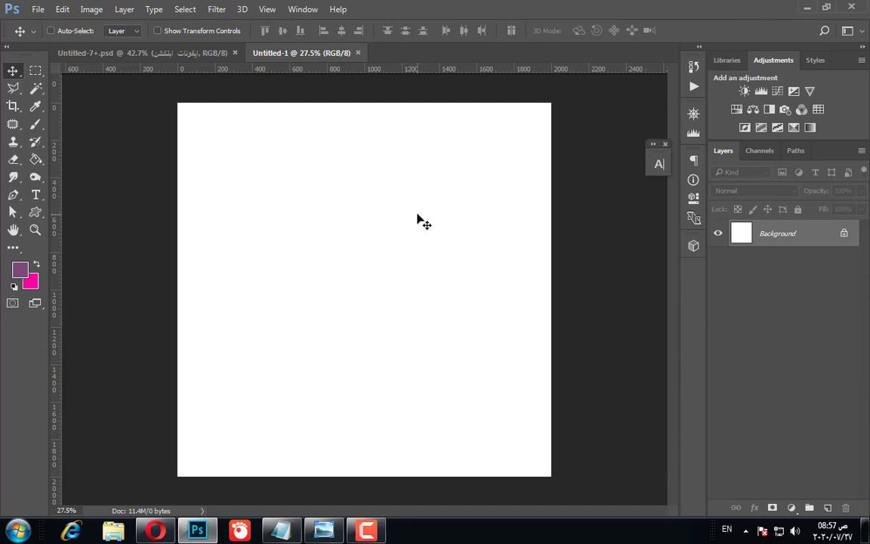
# Crop the canvas to a 16:9 ratio, extending the crop frame past the right edge to about 2500 px wide
pyautogui.click(12, 107)
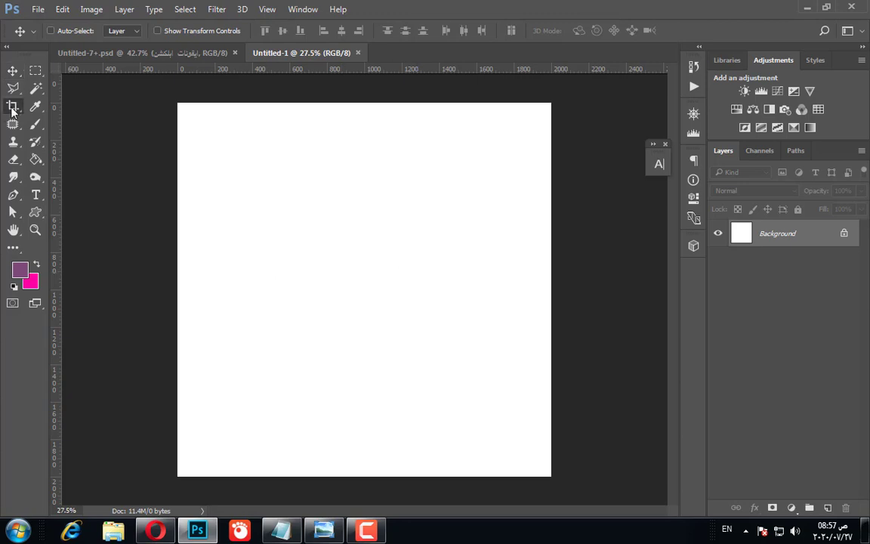
pyautogui.click(12, 109)
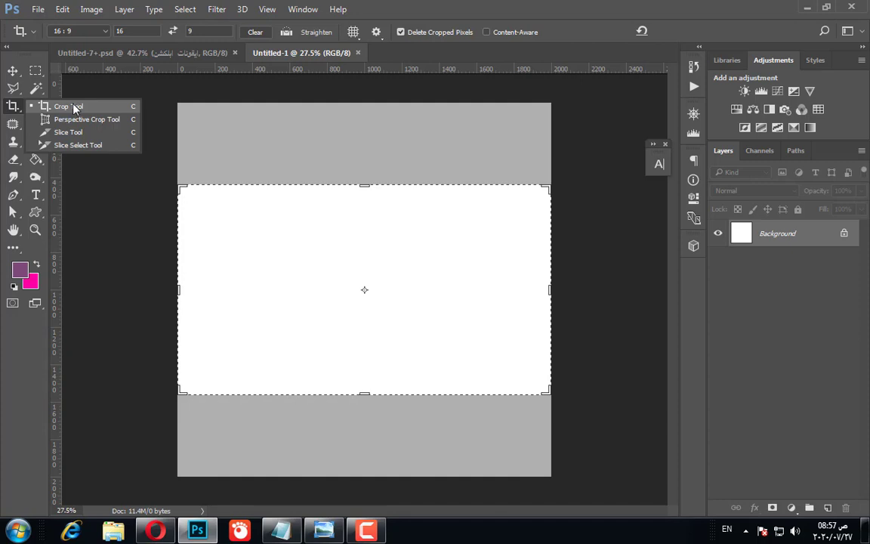
pyautogui.press('c')
pyautogui.click(73, 106)
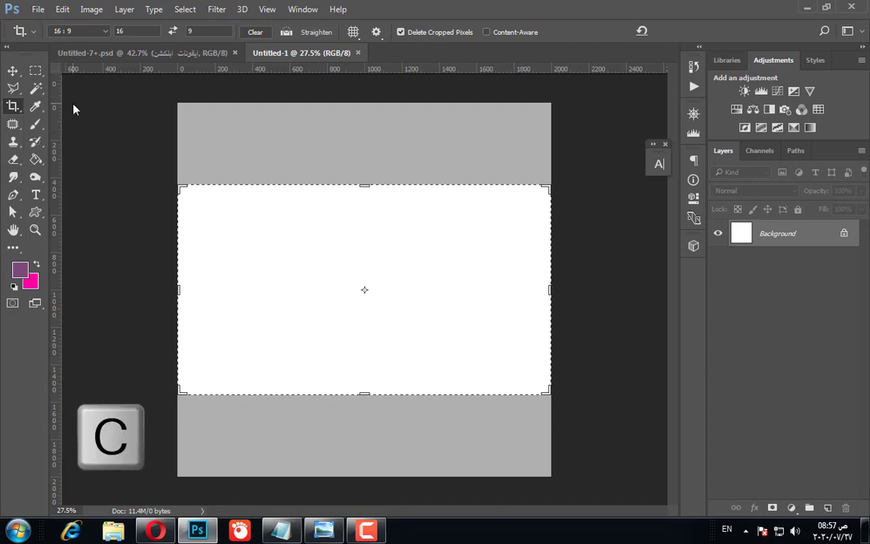
pyautogui.click(105, 33)
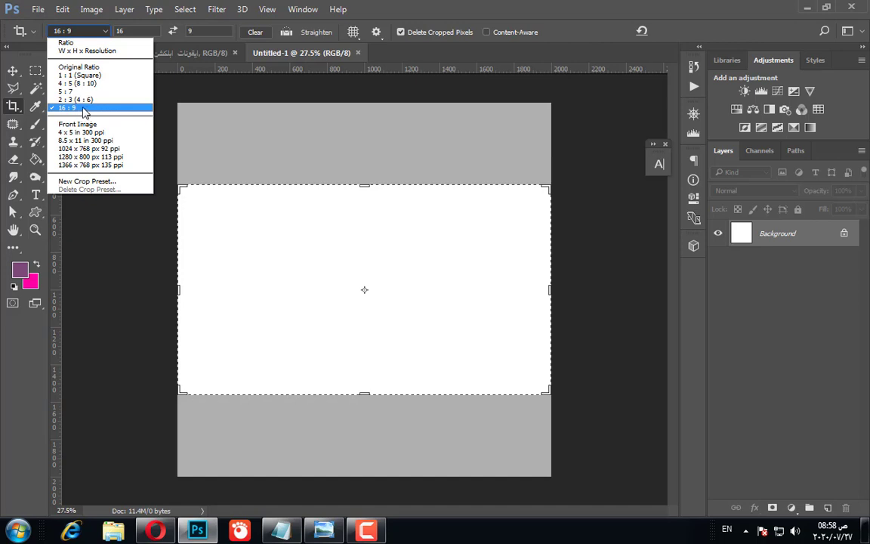
pyautogui.click(86, 110)
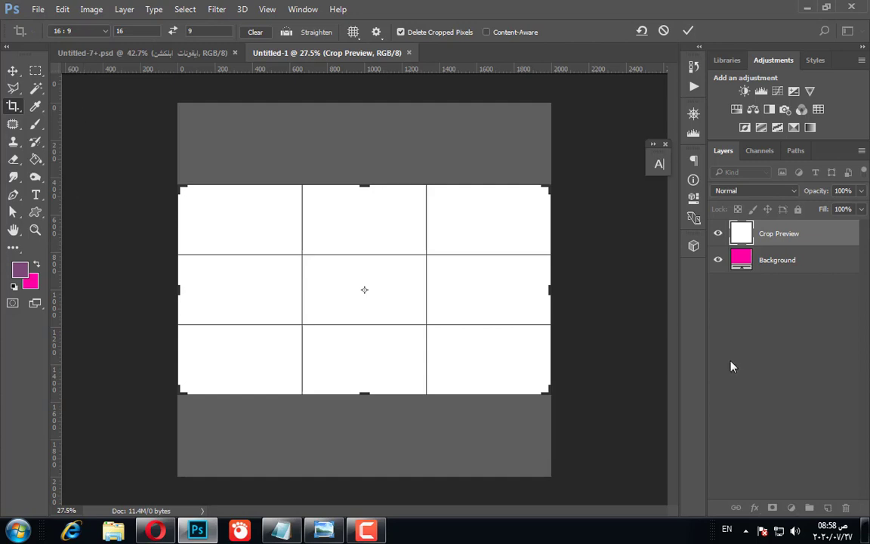
pyautogui.hotkey('ctrl', '+')
pyautogui.moveTo(562, 408); pyautogui.dragTo(596, 451)
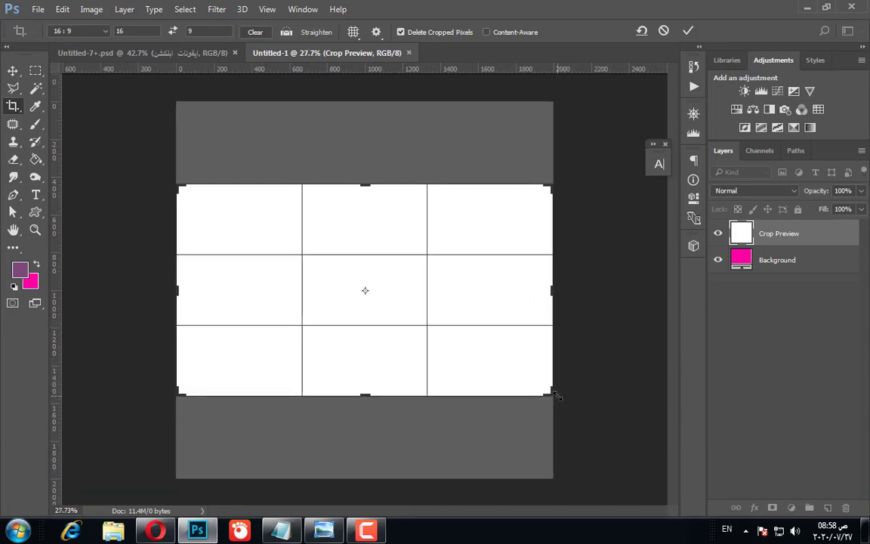
pyautogui.moveTo(556, 396); pyautogui.dragTo(613, 406)
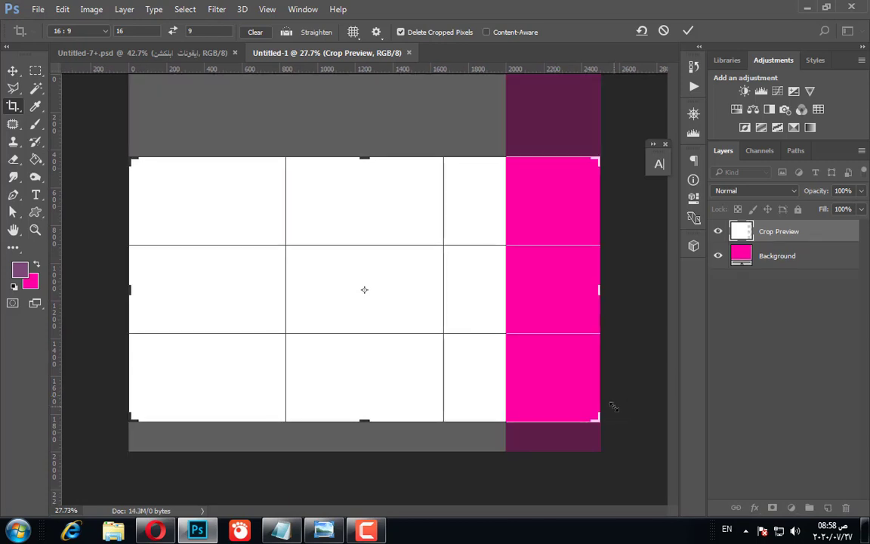
pyautogui.press('Return')
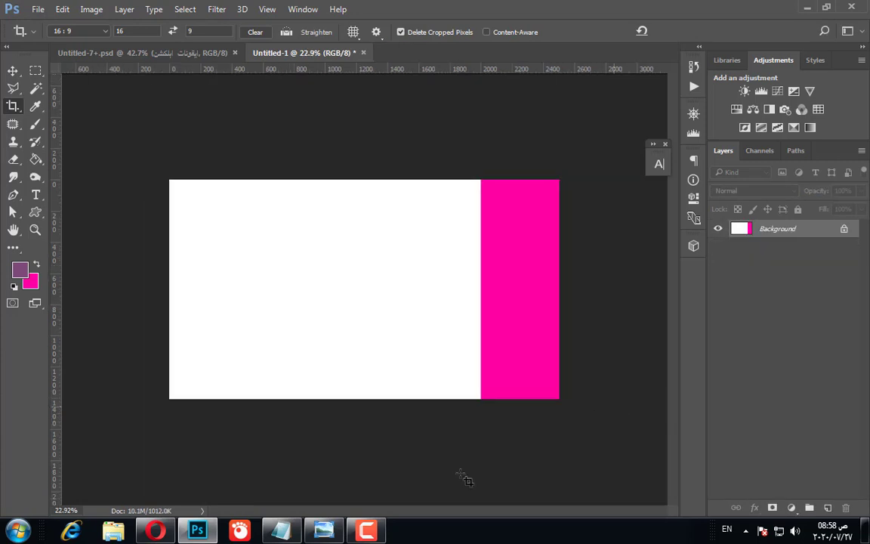
# Fill the pink strip on the canvas's right side with white (ffffff) using the Paint Bucket
pyautogui.click(35, 159)
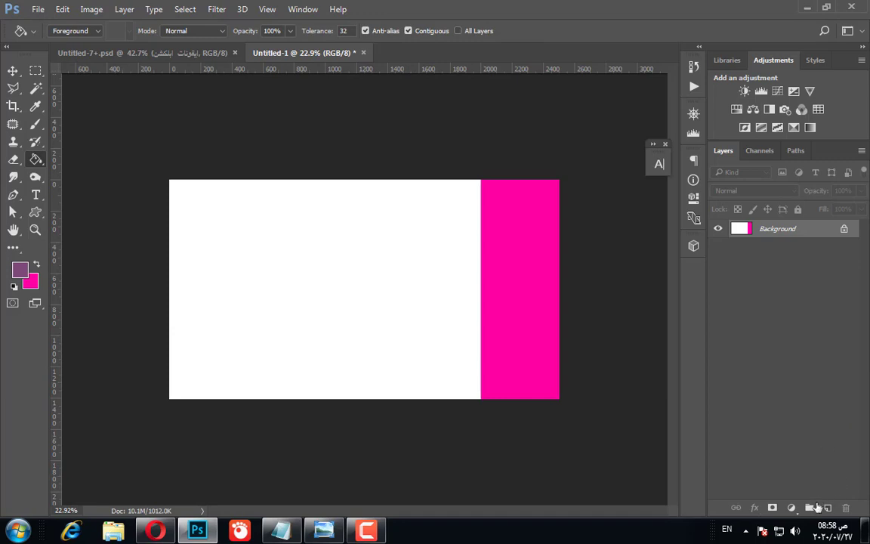
pyautogui.scroll(1, 388, 276)
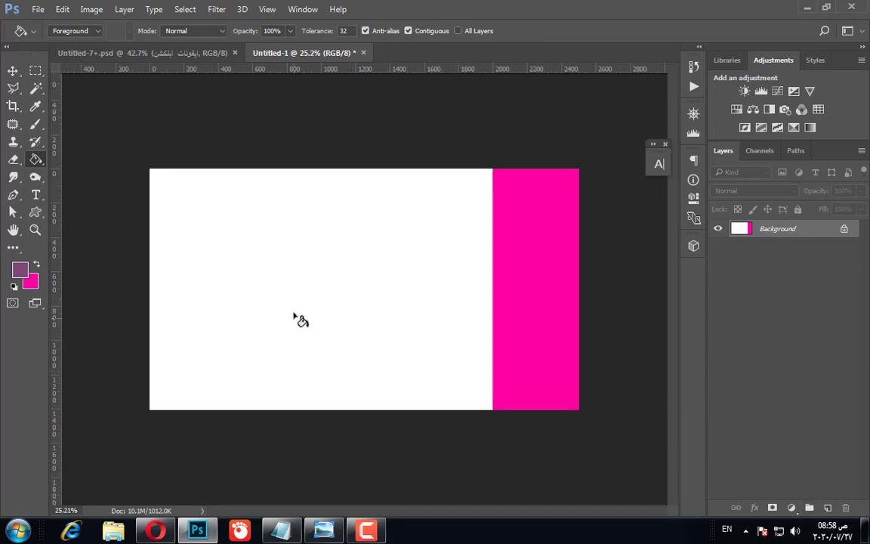
pyautogui.scroll(-2, 537, 285)
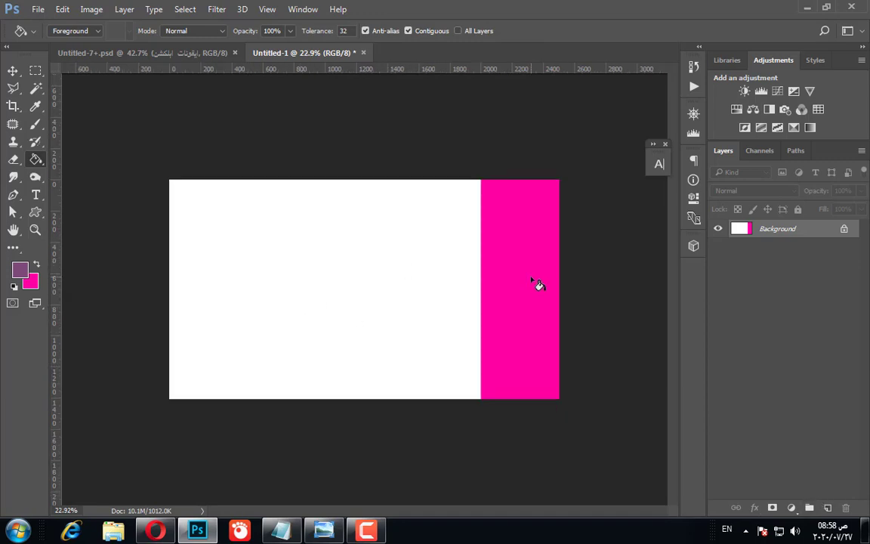
pyautogui.click(36, 263)
pyautogui.click(20, 270)
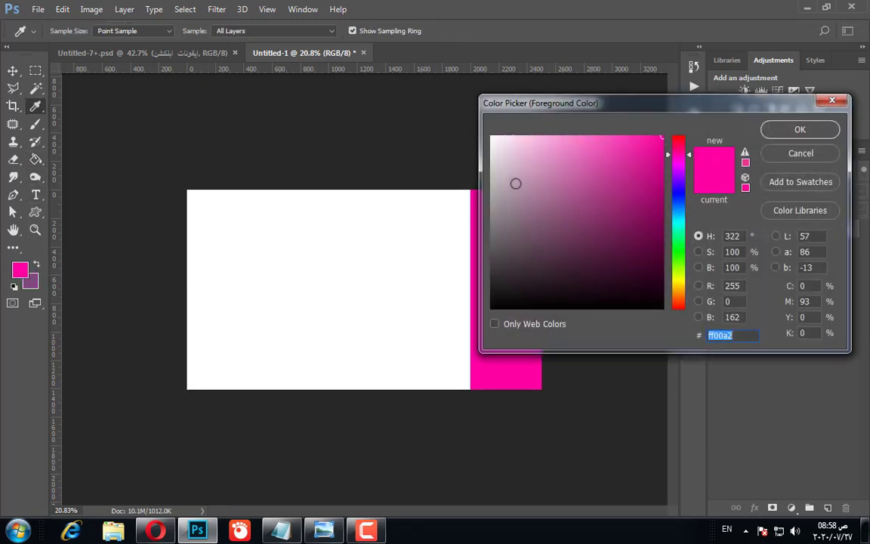
pyautogui.write('ffffff')
pyautogui.click(795, 130)
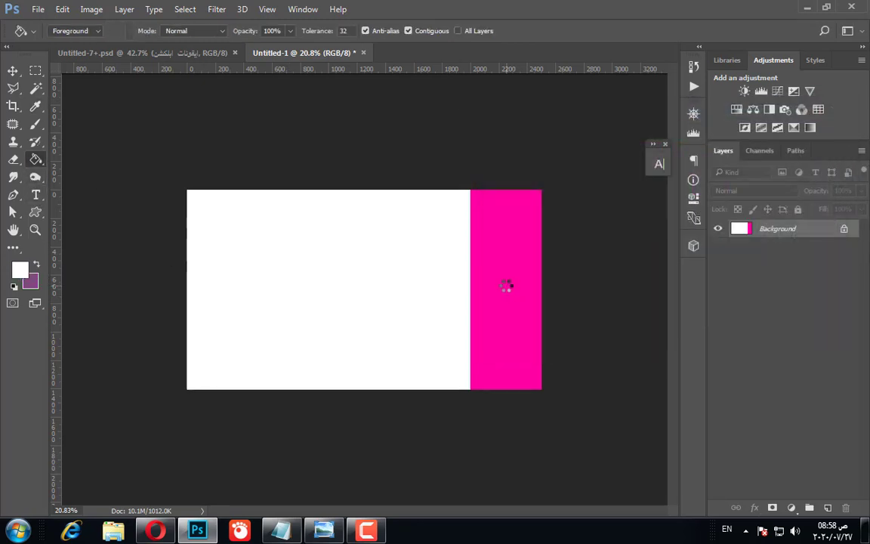
pyautogui.click(523, 260)
# Fill the whole white canvas with the purple foreground color 7a4a7b using the Paint Bucket
pyautogui.scroll(1, 361, 299)
pyautogui.scroll(1, 386, 341)
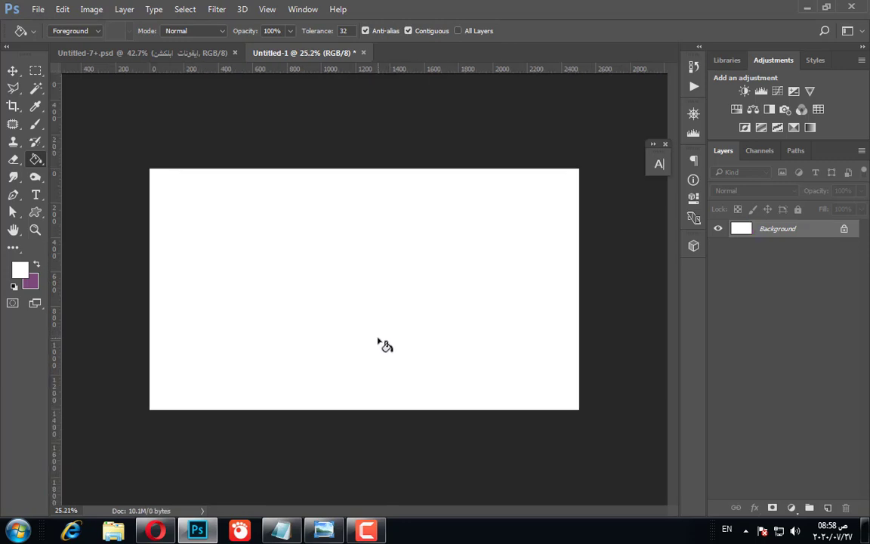
pyautogui.click(35, 70)
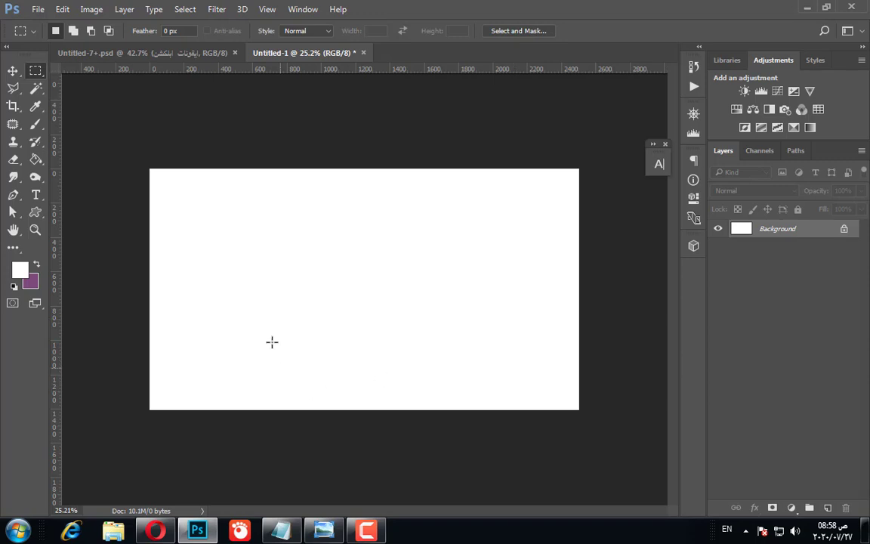
pyautogui.click(36, 264)
pyautogui.click(21, 269)
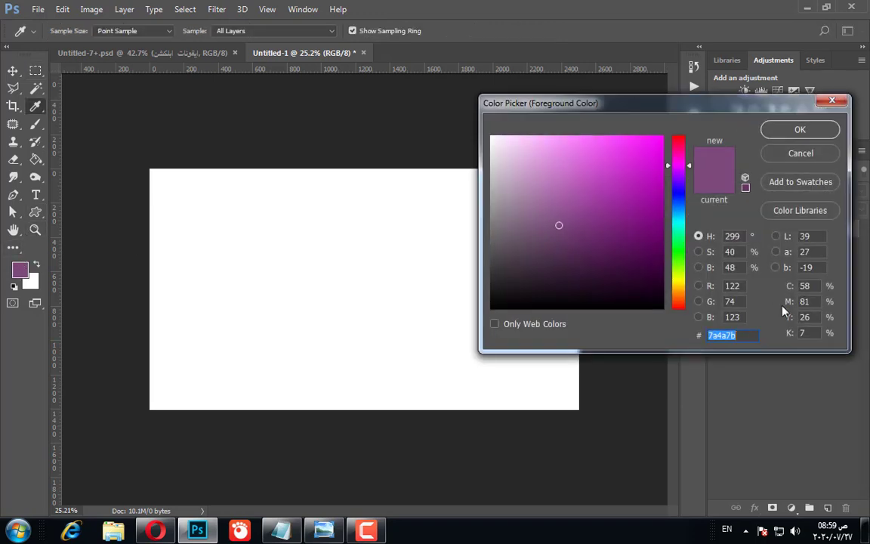
pyautogui.click(731, 336)
pyautogui.click(780, 129)
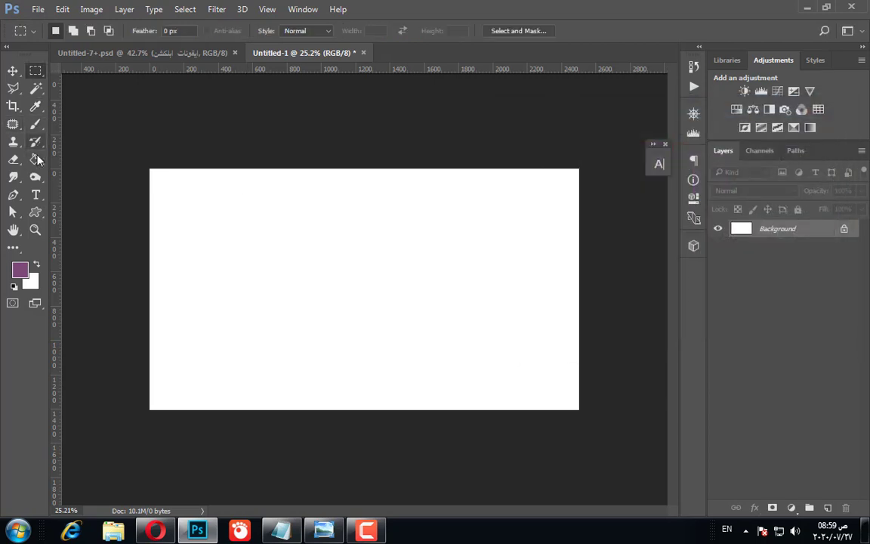
pyautogui.click(35, 159)
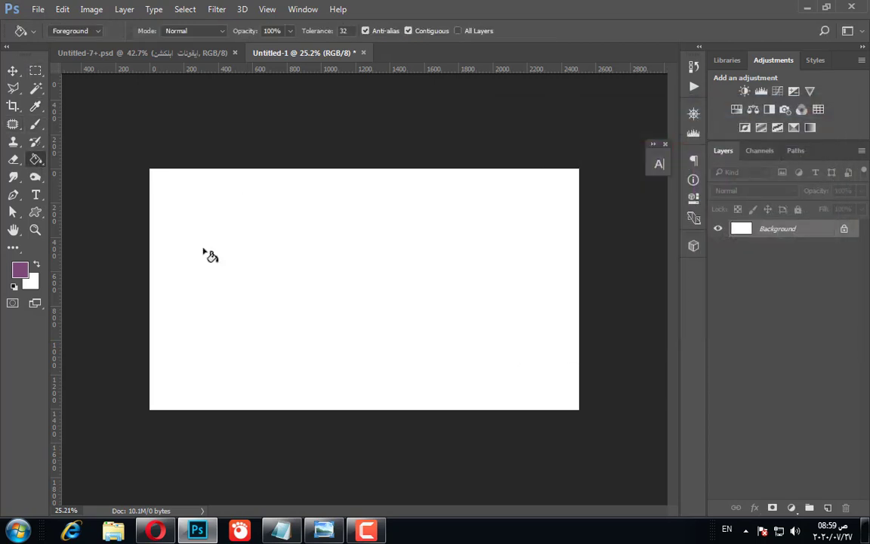
pyautogui.click(330, 253)
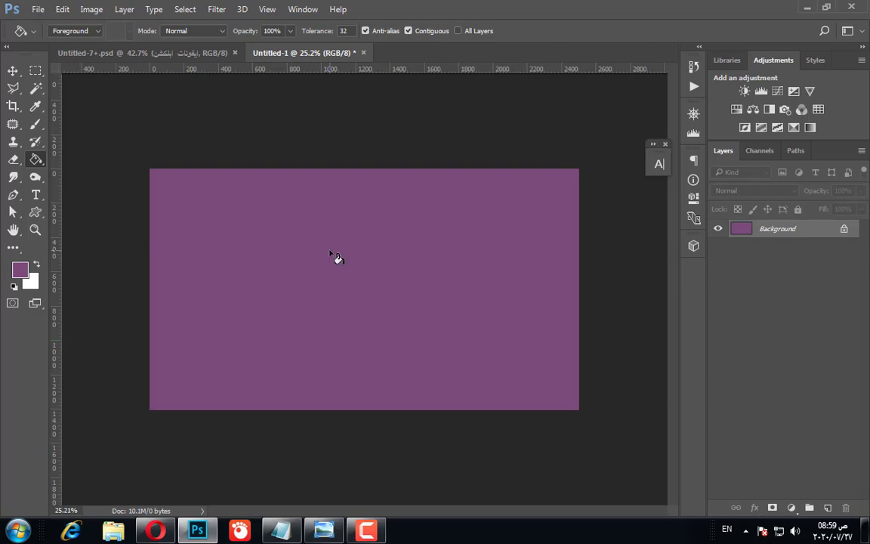
# Place the phone frame image "1" as a linked file and scale it to about 34.6% at the canvas center
pyautogui.scroll(1, 320, 326)
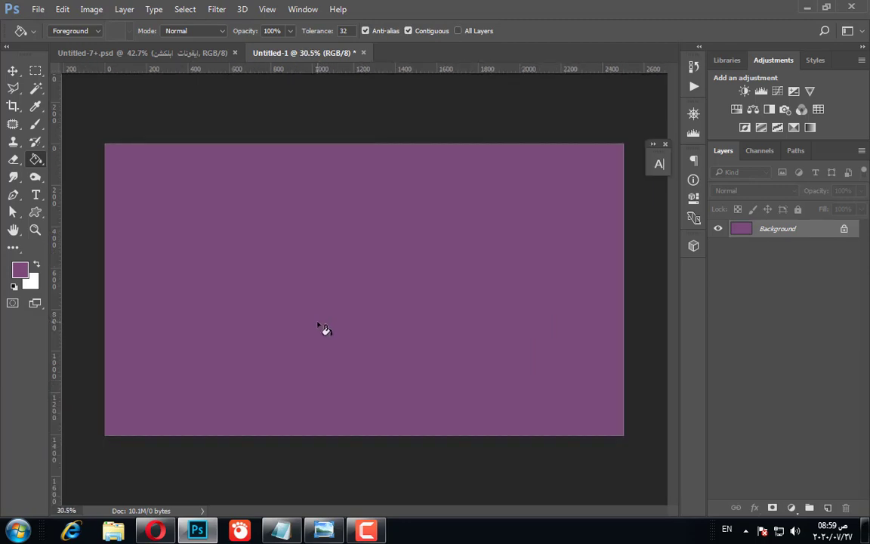
pyautogui.click(38, 9)
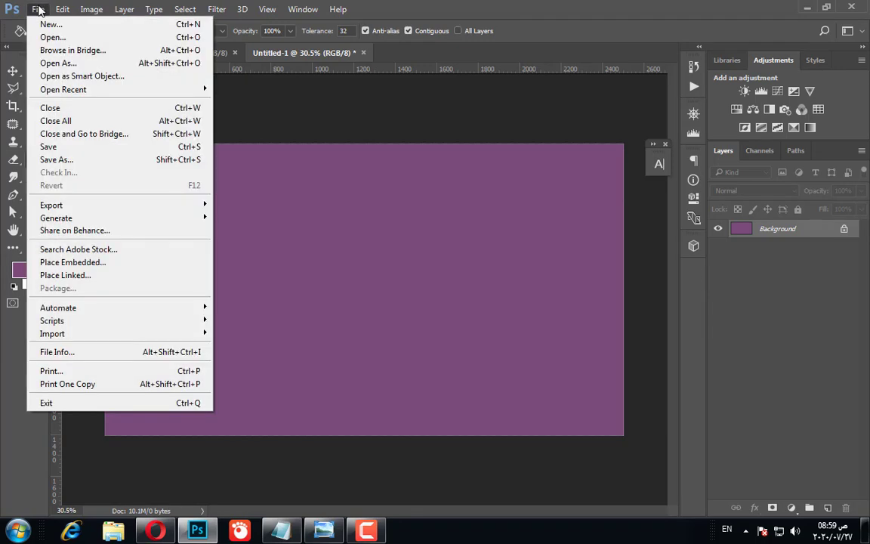
pyautogui.click(109, 278)
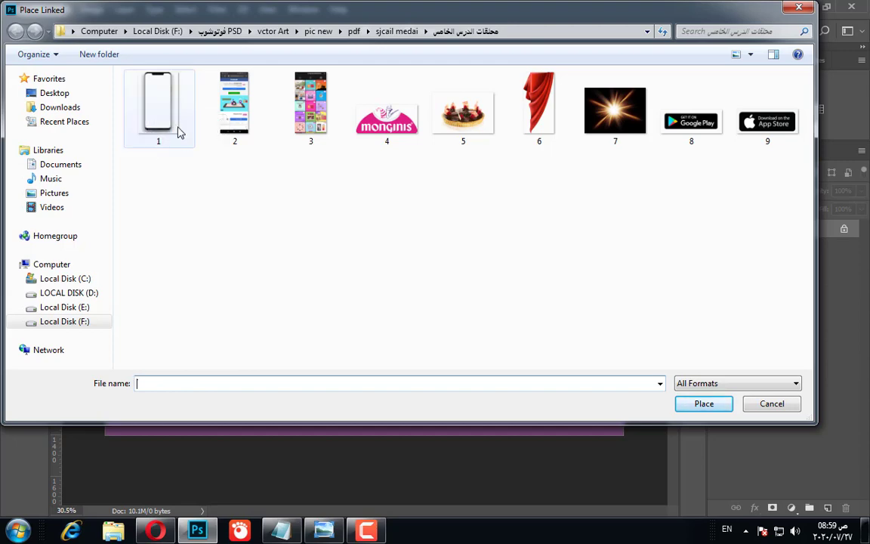
pyautogui.moveTo(224, 19); pyautogui.dragTo(211, 172)
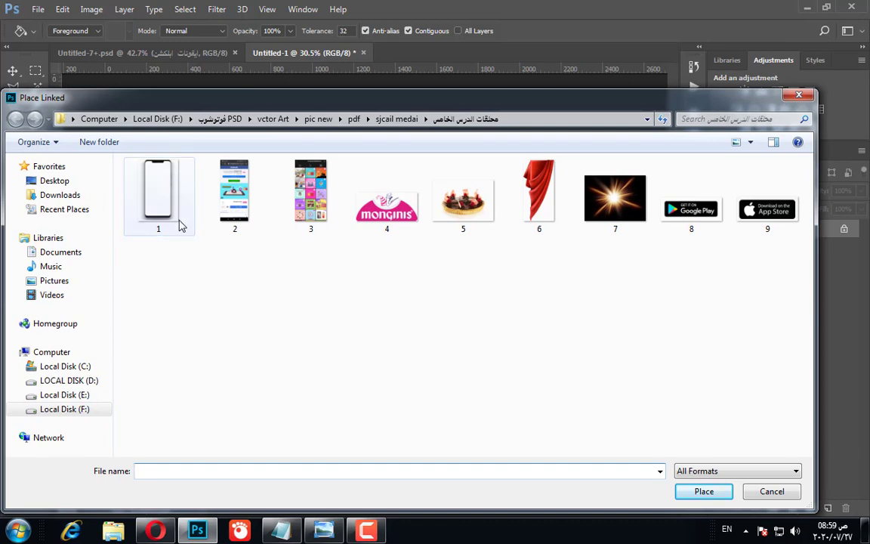
pyautogui.doubleClick(165, 201)
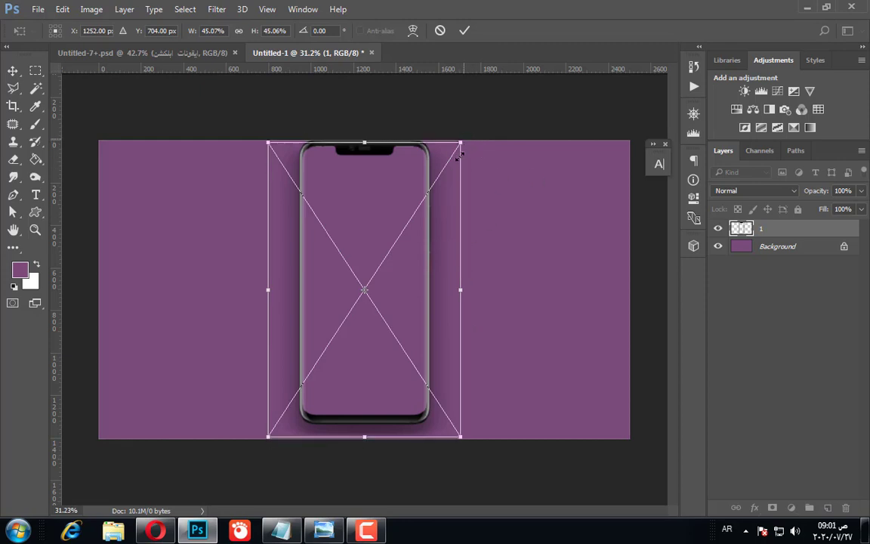
pyautogui.moveTo(462, 138); pyautogui.dragTo(459, 186)
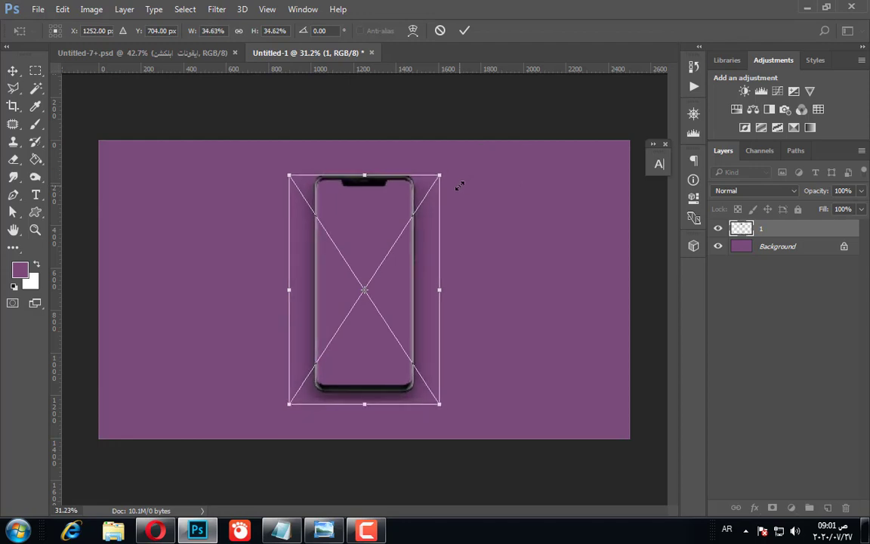
pyautogui.press('g')
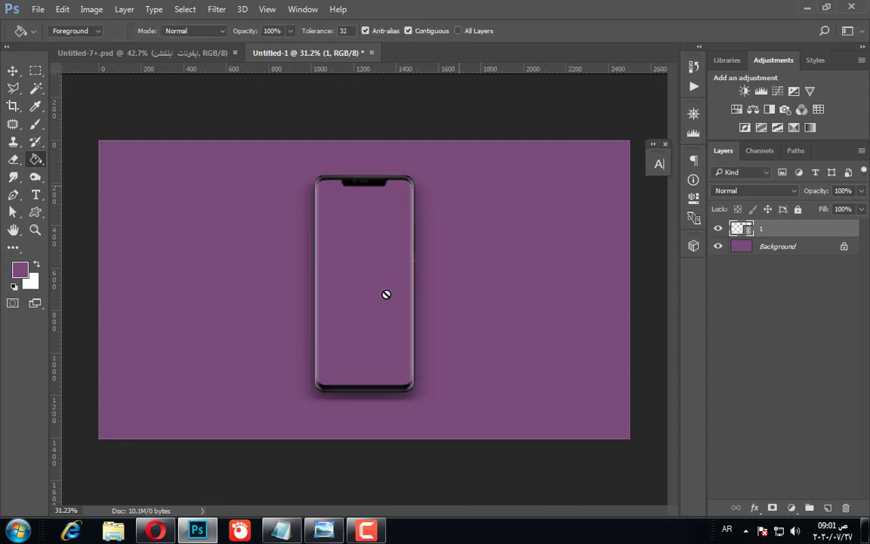
# Add a new empty layer between the Background and the phone layer, with the Pen tool active in Path mode
pyautogui.scroll(2, 412, 241)
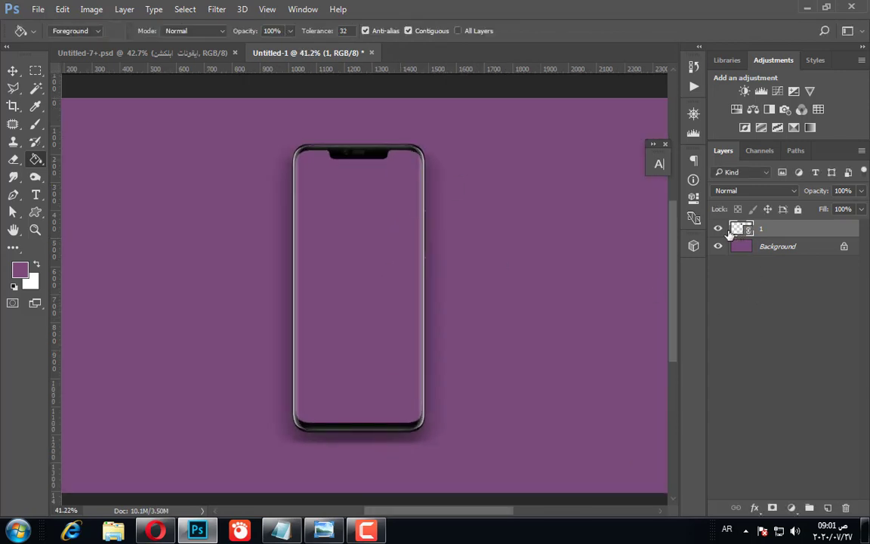
pyautogui.scroll(-1, 465, 276)
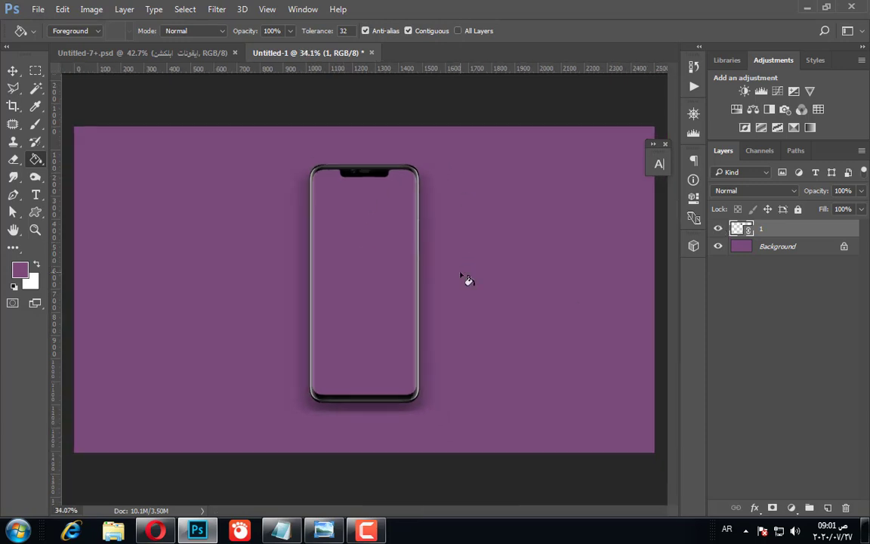
pyautogui.scroll(1, 381, 347)
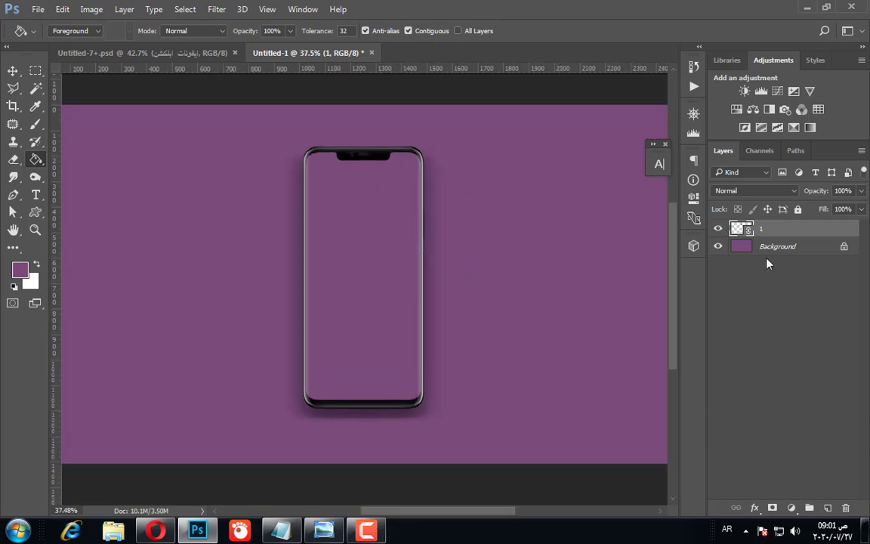
pyautogui.click(15, 195)
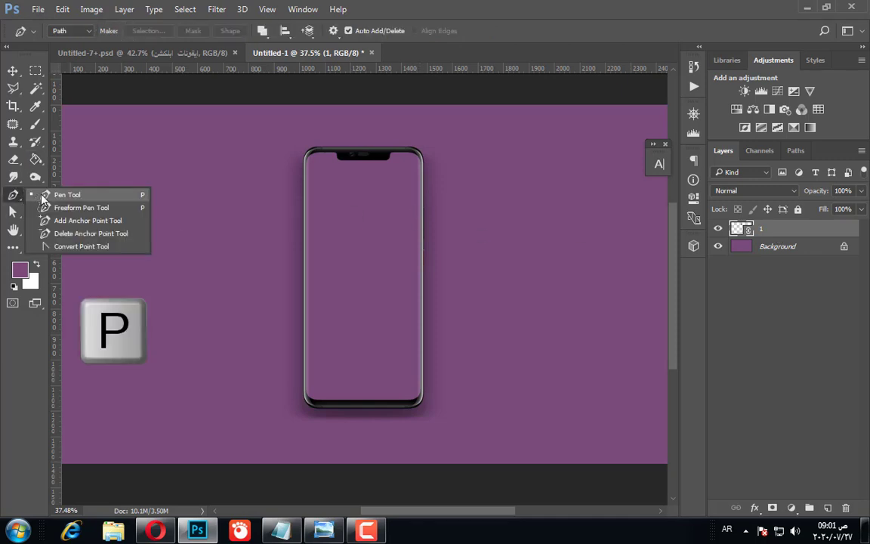
pyautogui.click(67, 194)
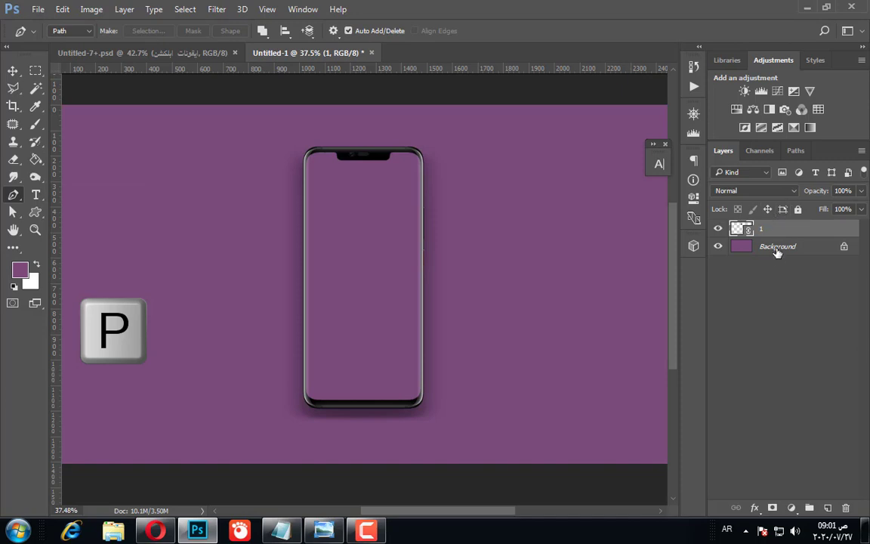
pyautogui.click(777, 248)
pyautogui.click(829, 508)
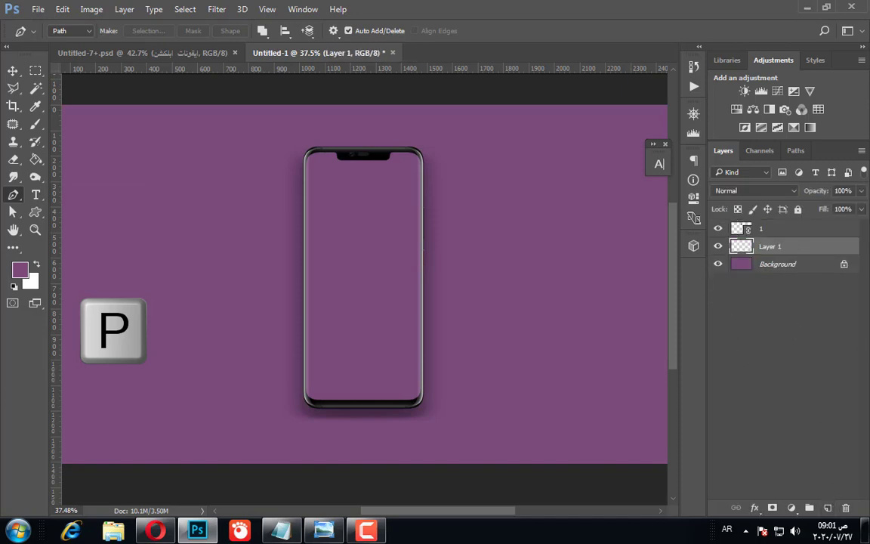
pyautogui.click(718, 228)
pyautogui.click(718, 228)
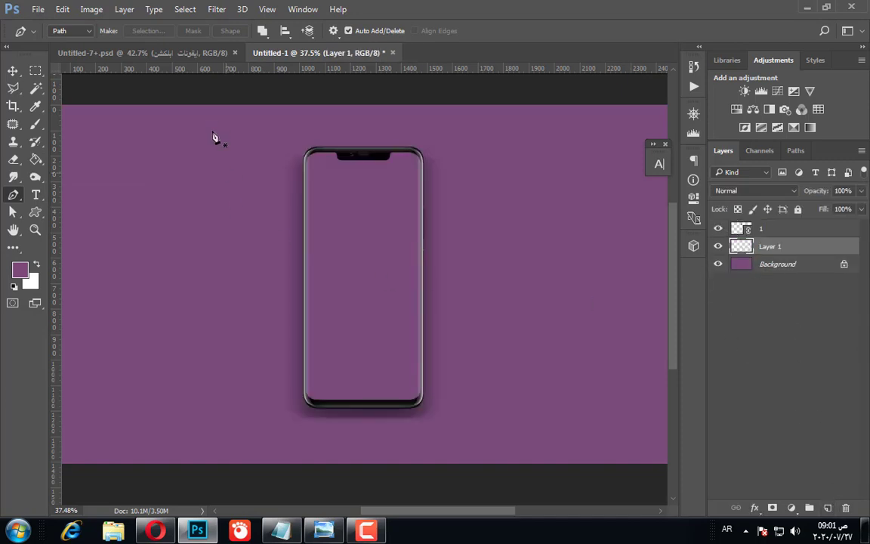
# Start a Pen path on the phone frame's left edge and curve it around the upper-left corner, removing the outgoing handle
pyautogui.scroll(2, 214, 132)
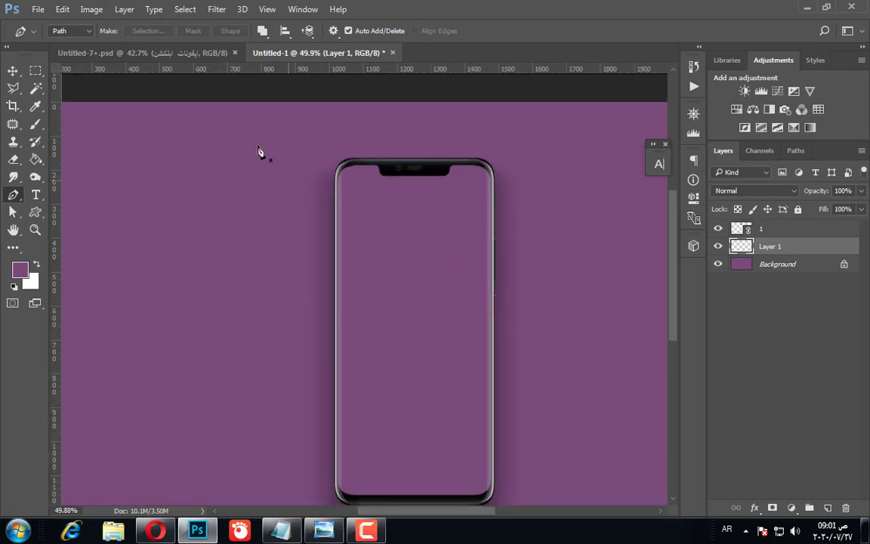
pyautogui.click(84, 31)
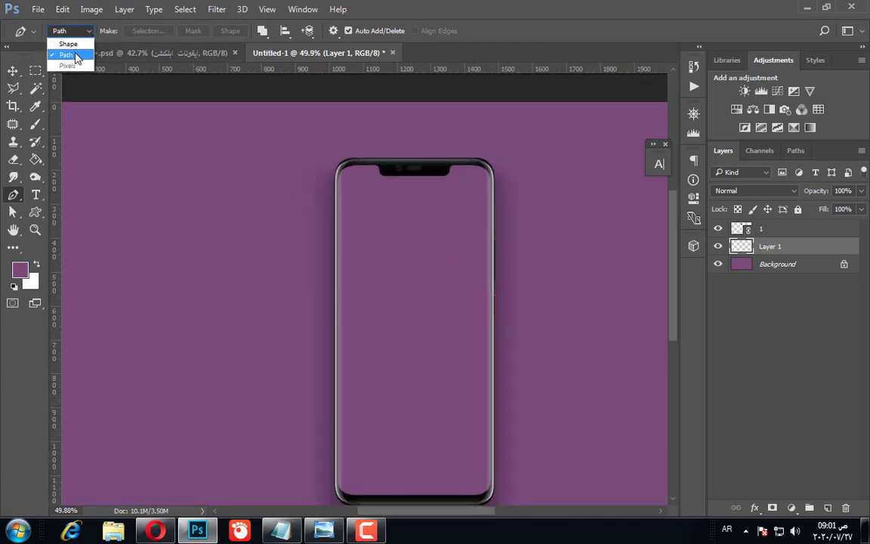
pyautogui.click(75, 58)
pyautogui.scroll(4, 353, 142)
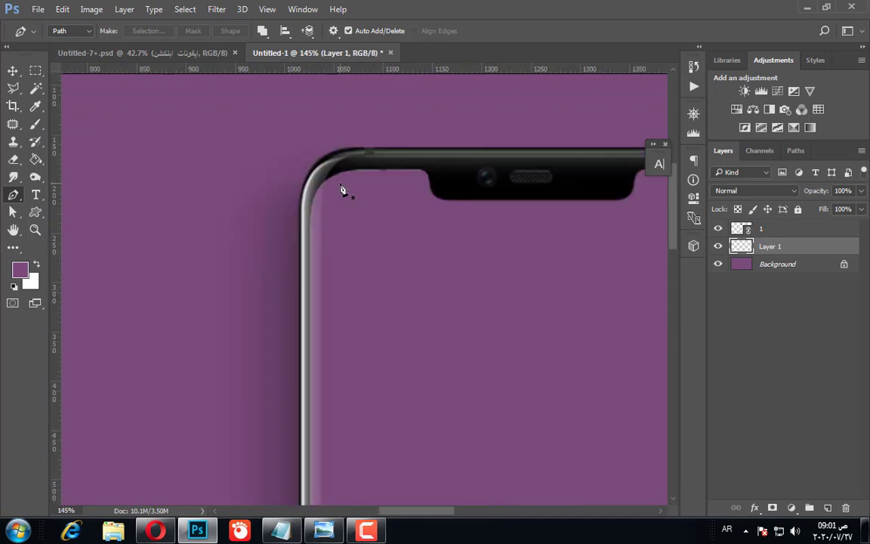
pyautogui.click(304, 213)
pyautogui.moveTo(389, 161); pyautogui.dragTo(480, 174)
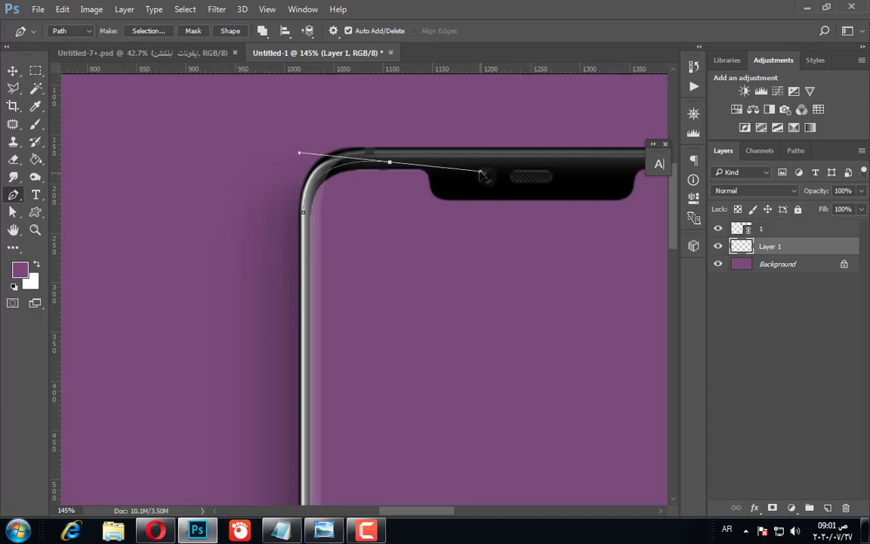
pyautogui.keyDown('alt'); pyautogui.click(389, 163); pyautogui.keyUp('alt')
# Extend the path straight along the phone frame's top edge and curve it around the upper-right corner
pyautogui.moveTo(577, 247); pyautogui.dragTo(302, 176)
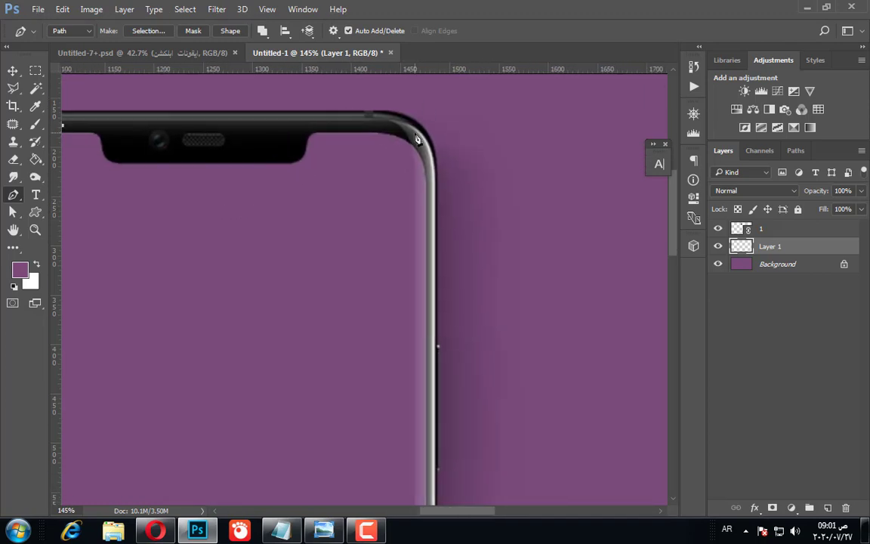
pyautogui.press('shift')
pyautogui.click(389, 134)
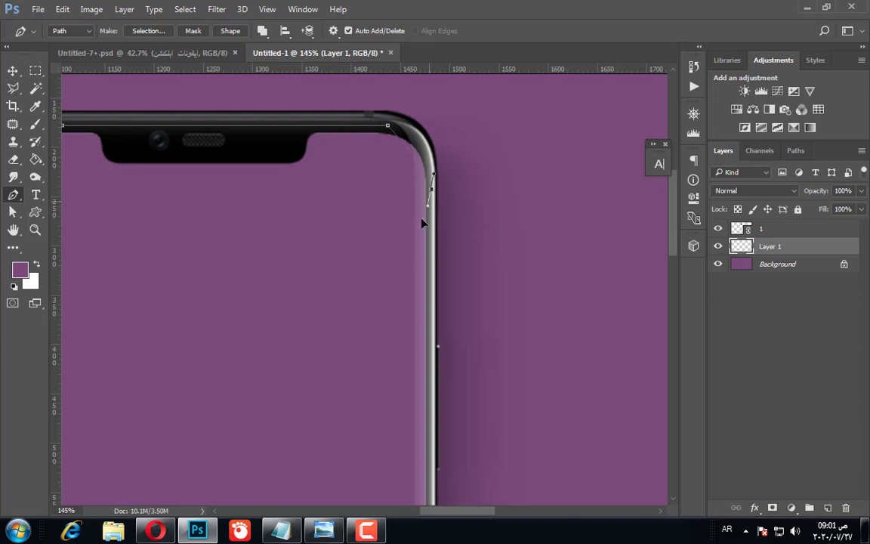
pyautogui.moveTo(422, 223); pyautogui.dragTo(427, 261)
# Continue the path down the frame's right edge and around the lower-right corner, removing the outgoing handle on the bottom edge
pyautogui.scroll(-5, 430, 265)
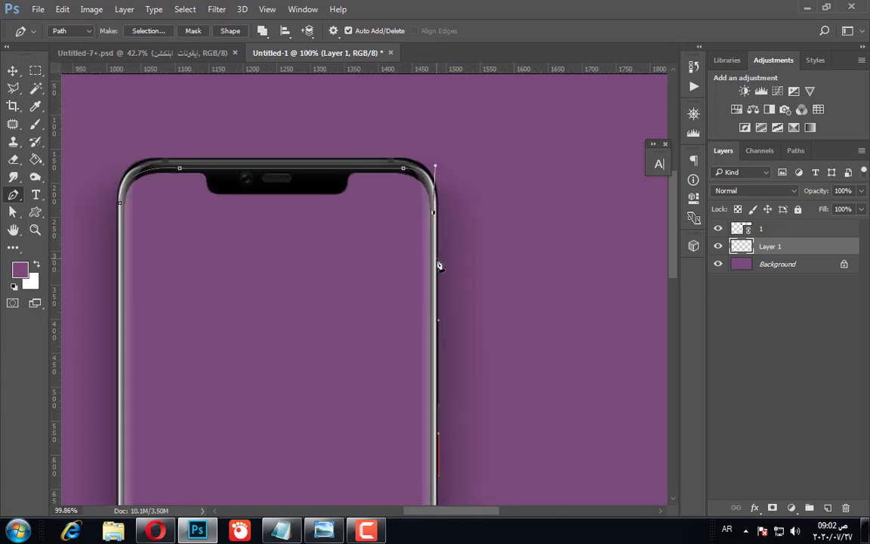
pyautogui.scroll(-5, 449, 417)
pyautogui.scroll(5, 425, 351)
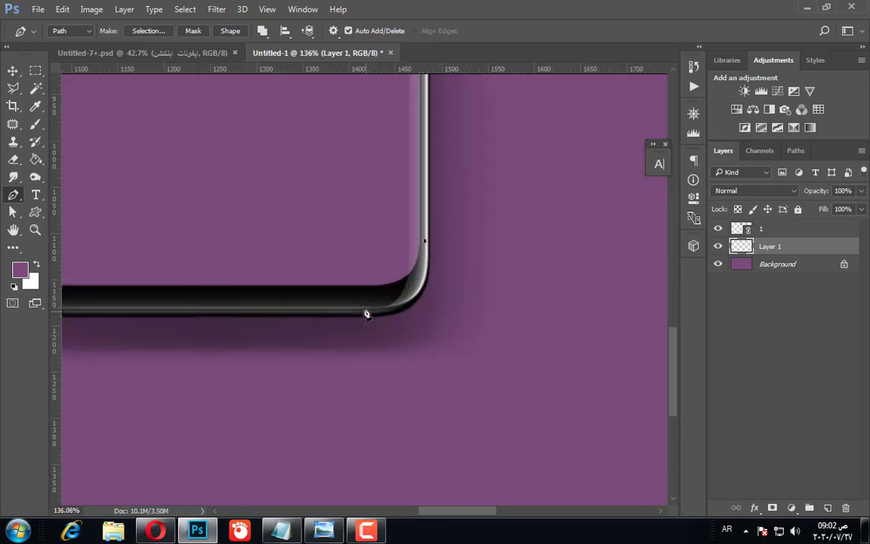
pyautogui.moveTo(364, 298); pyautogui.dragTo(295, 296)
pyautogui.keyDown('alt'); pyautogui.click(367, 301); pyautogui.keyUp('alt')
pyautogui.hotkey('ctrl', 'z')
pyautogui.keyDown('alt'); pyautogui.click(367, 301); pyautogui.keyUp('alt')
# Run the path along the frame's bottom edge and curve it around the lower-left corner onto the left edge
pyautogui.scroll(-2, 367, 304)
pyautogui.scroll(-1, 368, 304)
pyautogui.scroll(3, 182, 305)
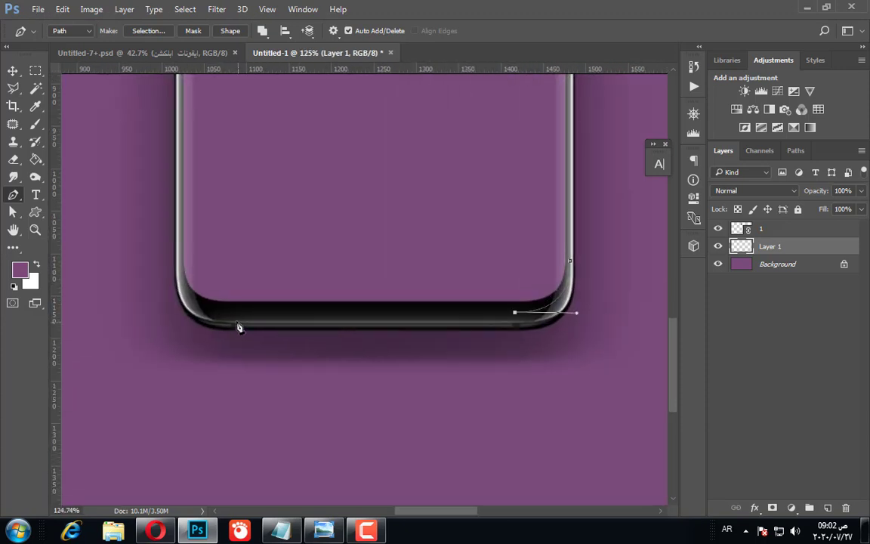
pyautogui.click(218, 312)
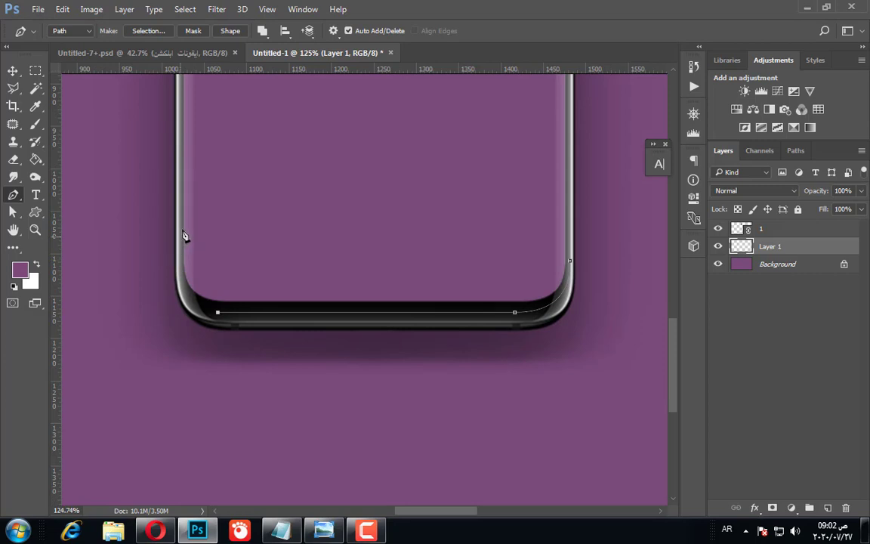
pyautogui.moveTo(180, 237); pyautogui.dragTo(185, 159)
pyautogui.scroll(3, 181, 254)
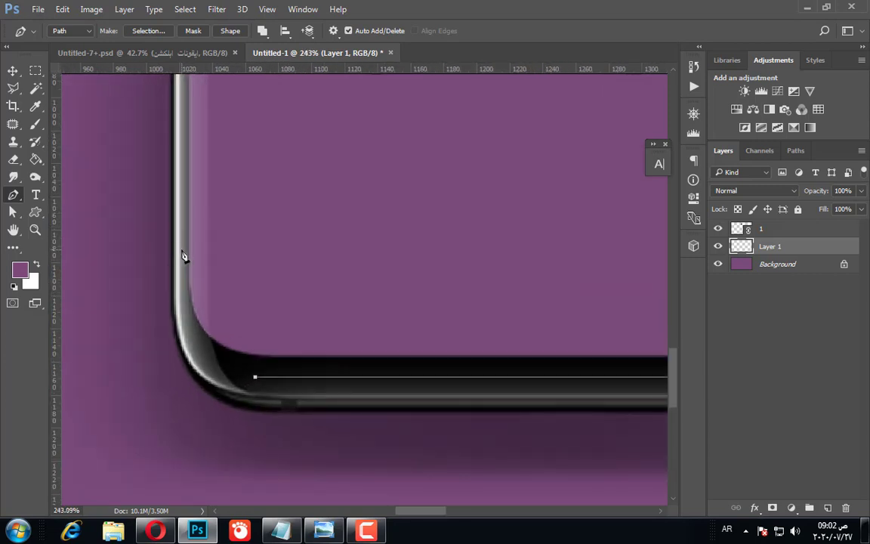
pyautogui.moveTo(181, 250); pyautogui.dragTo(185, 118)
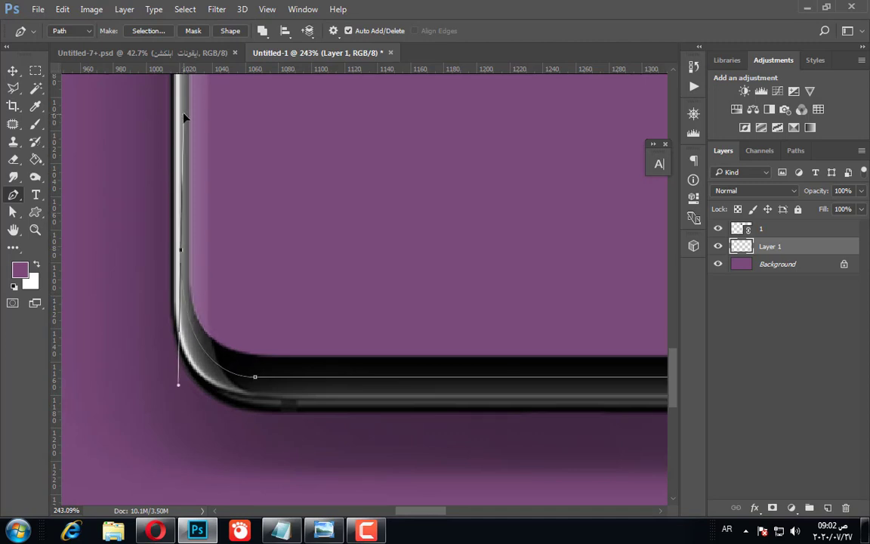
pyautogui.click(181, 251)
# Close the path at its starting anchor near the phone frame's upper-left corner
pyautogui.scroll(-12, 181, 254)
pyautogui.scroll(2, 338, 233)
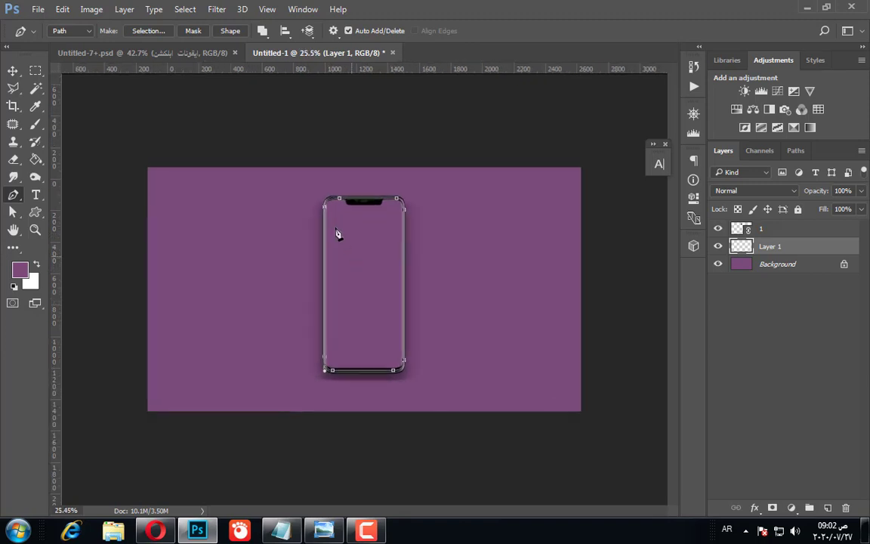
pyautogui.scroll(6, 337, 233)
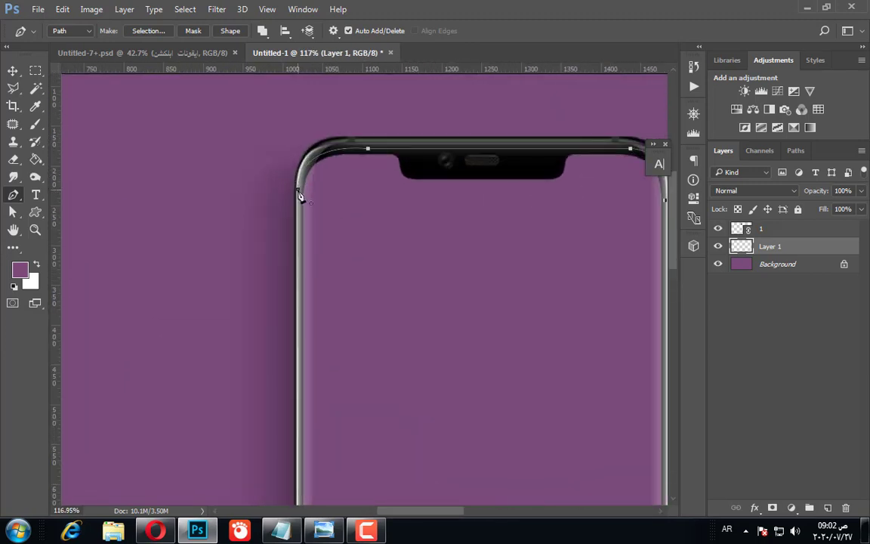
pyautogui.click(300, 197)
pyautogui.scroll(-4, 311, 250)
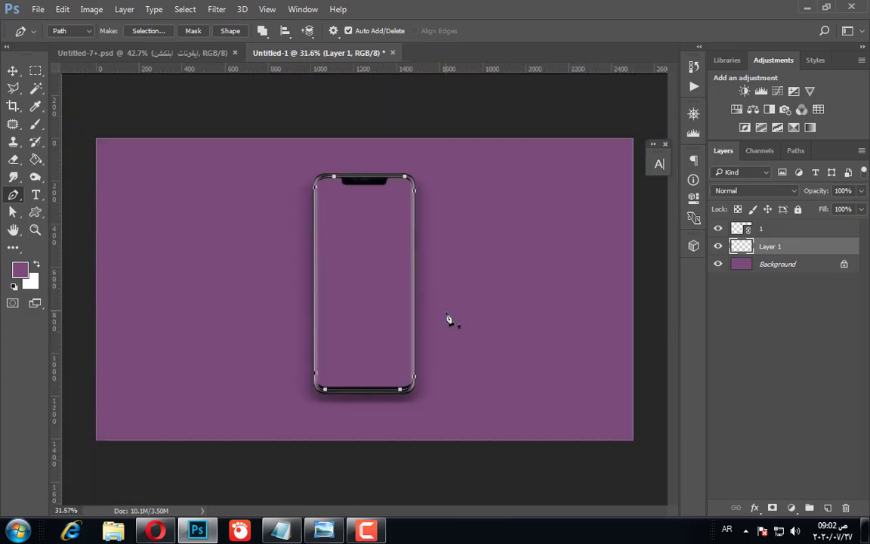
pyautogui.scroll(1, 442, 326)
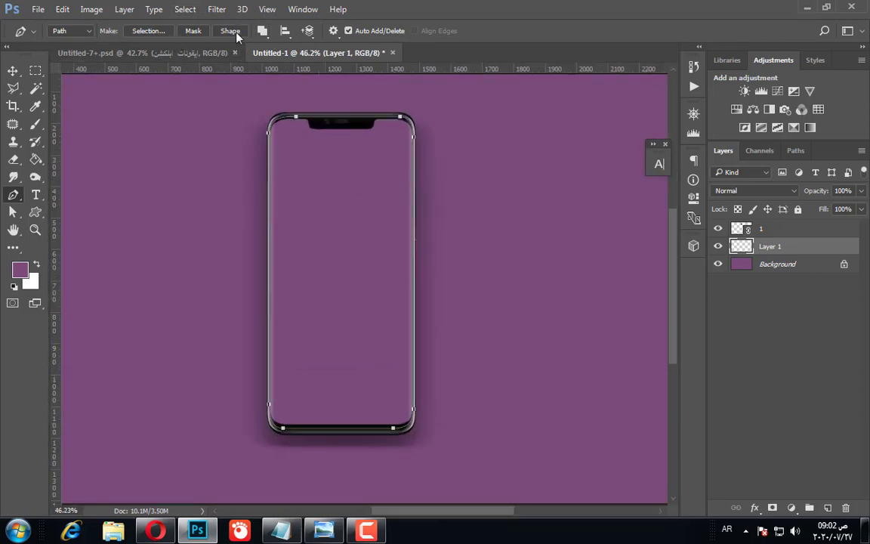
# Convert the phone screen path into a shape layer and change its fill to green, ending with the Move tool active
pyautogui.click(231, 31)
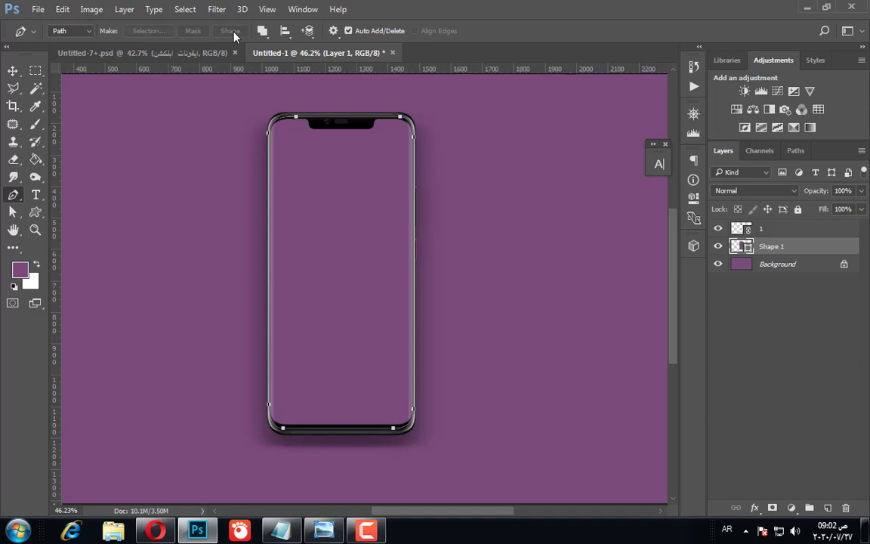
pyautogui.click(36, 194)
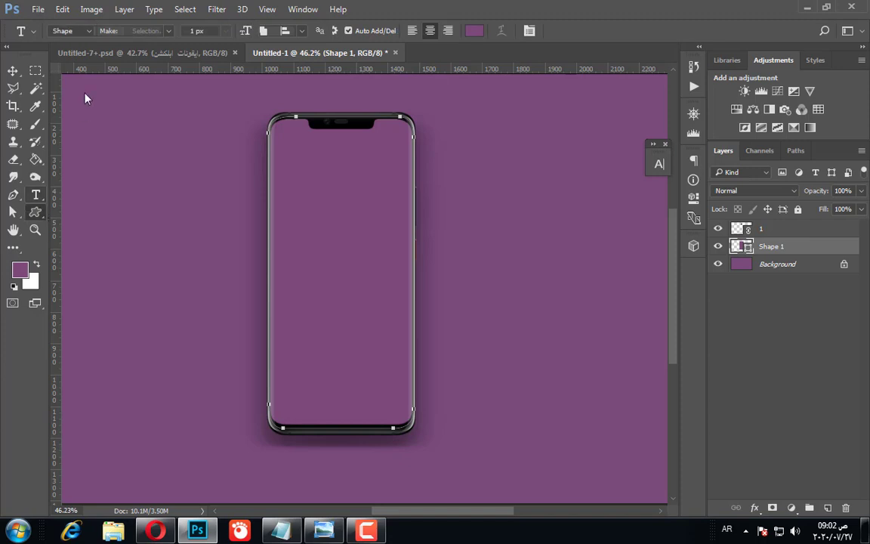
pyautogui.click(125, 31)
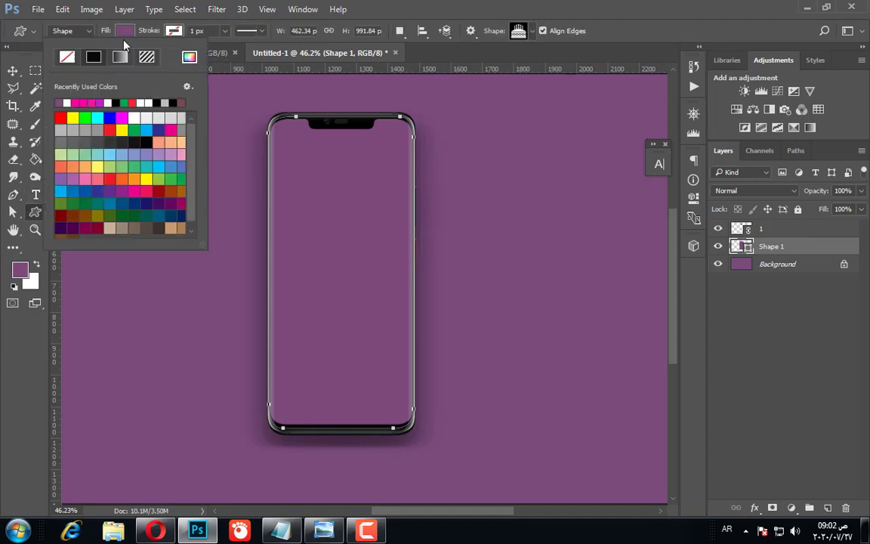
pyautogui.click(126, 102)
pyautogui.click(295, 68)
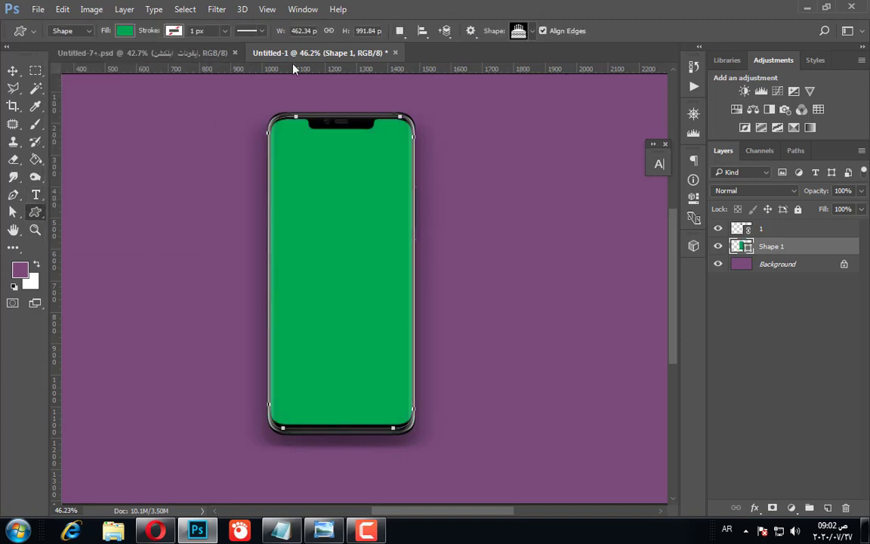
pyautogui.click(12, 71)
# Add a new empty layer beneath the green shape layer and check it by toggling the shape's visibility
pyautogui.scroll(3, 250, 219)
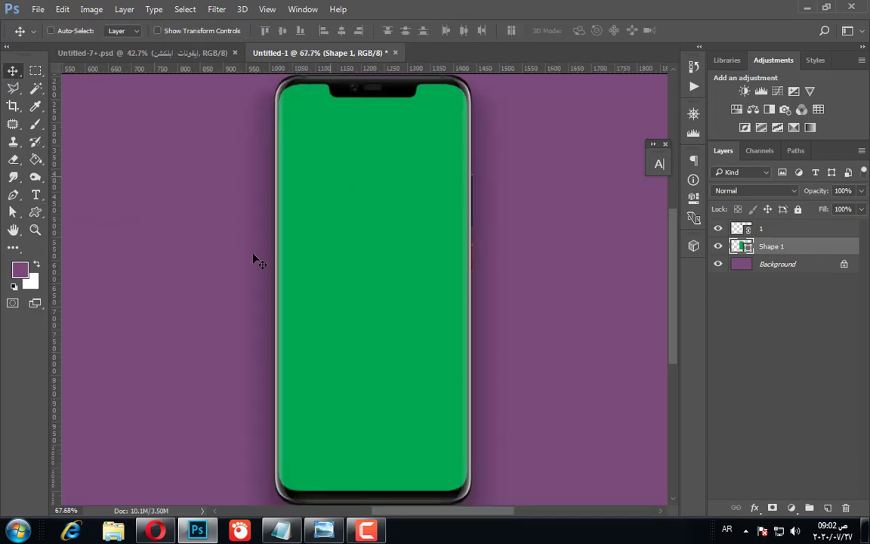
pyautogui.scroll(2, 292, 128)
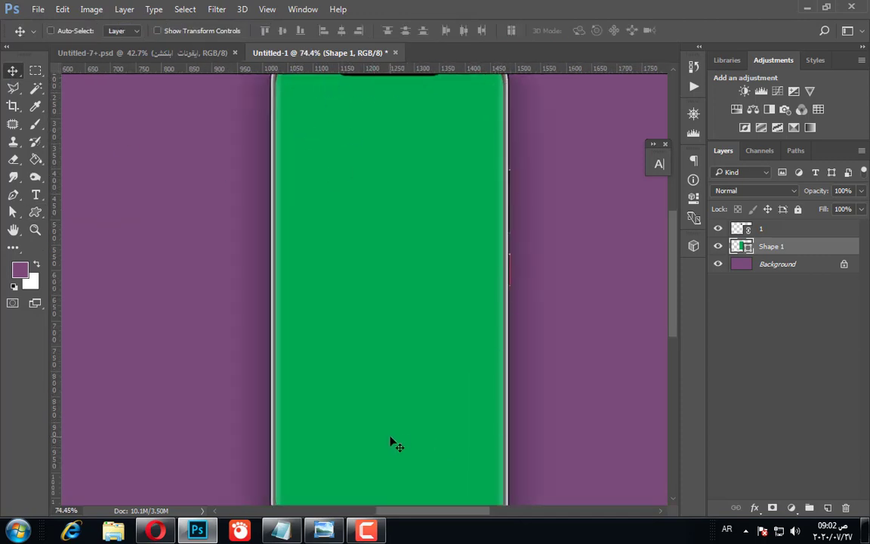
pyautogui.scroll(-5, 395, 432)
pyautogui.scroll(1, 396, 433)
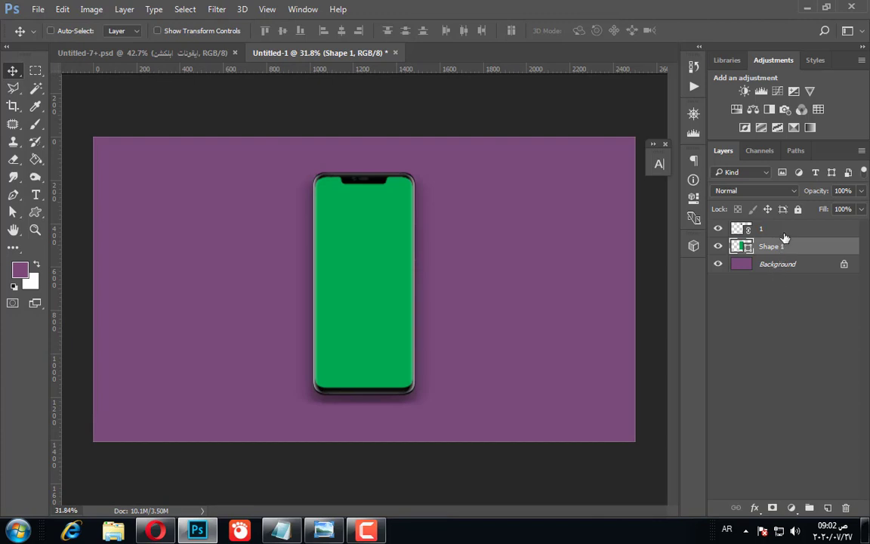
pyautogui.click(782, 230)
pyautogui.click(777, 250)
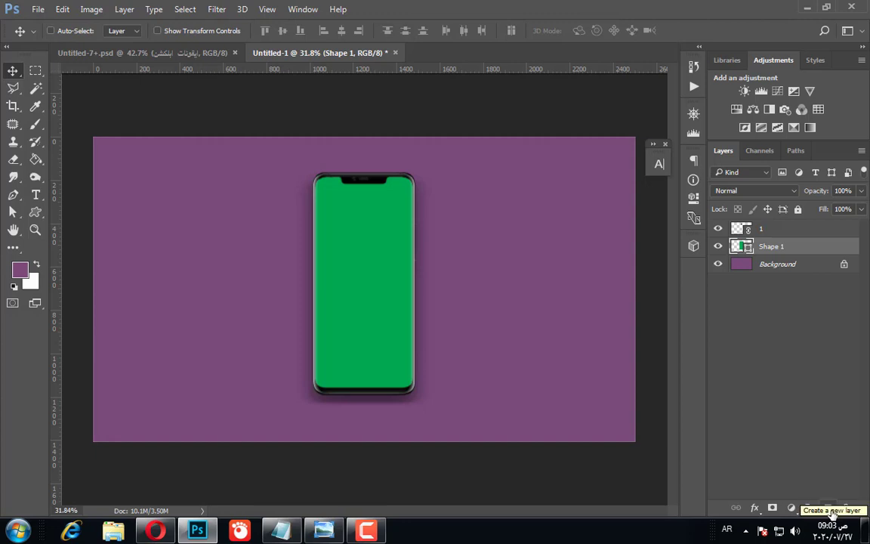
pyautogui.click(831, 510)
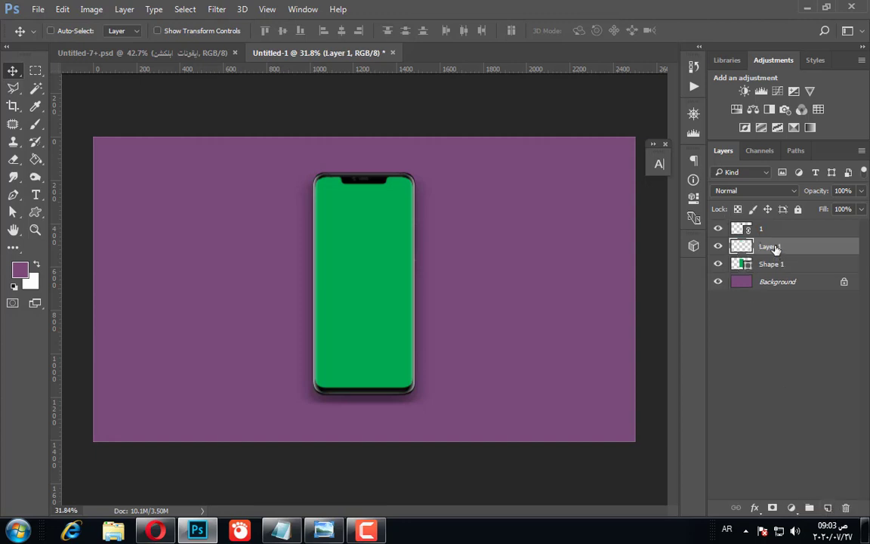
pyautogui.moveTo(776, 247); pyautogui.dragTo(748, 273)
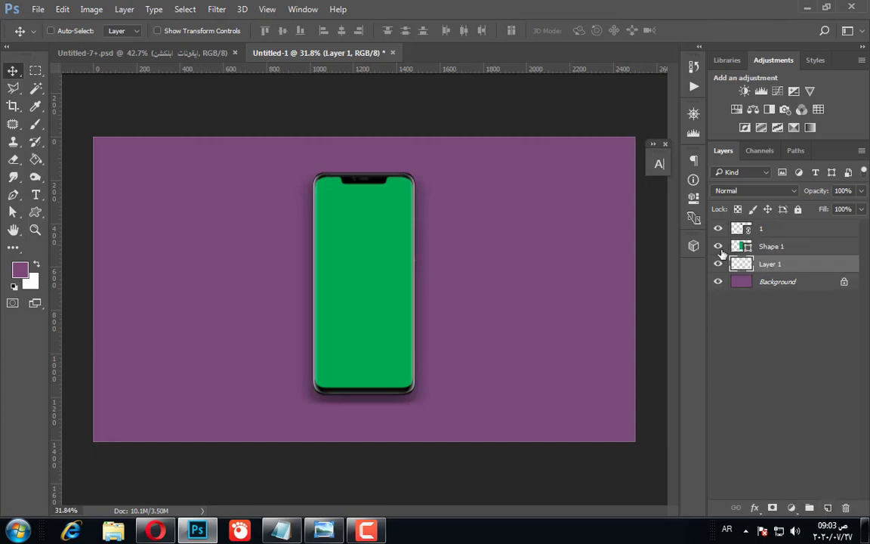
pyautogui.click(717, 247)
pyautogui.click(717, 247)
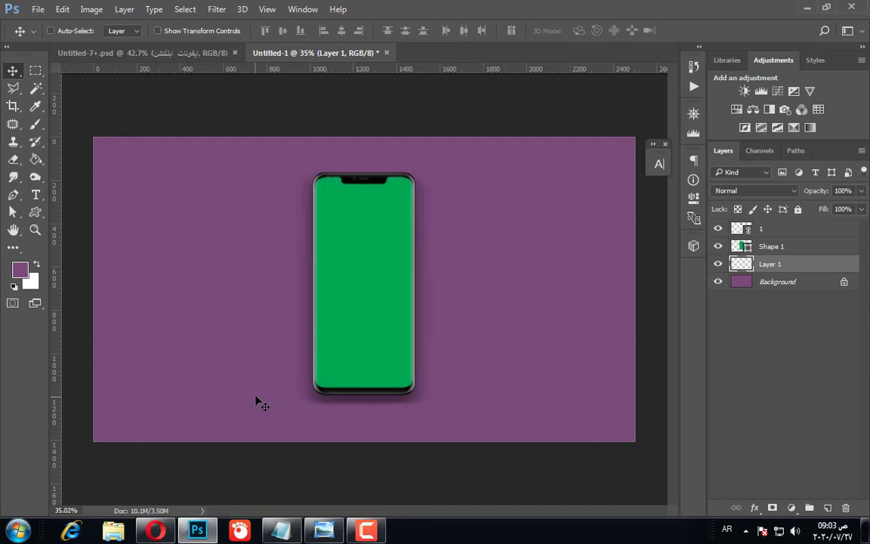
# Switch to the Brush tool with the soft round tip at 0% hardness
pyautogui.scroll(1, 460, 464)
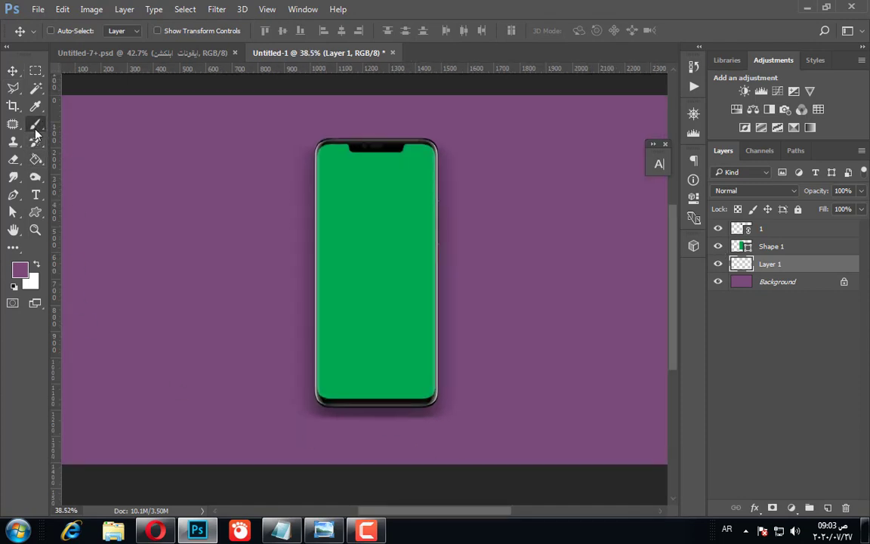
pyautogui.hotkey('shift', 'b')
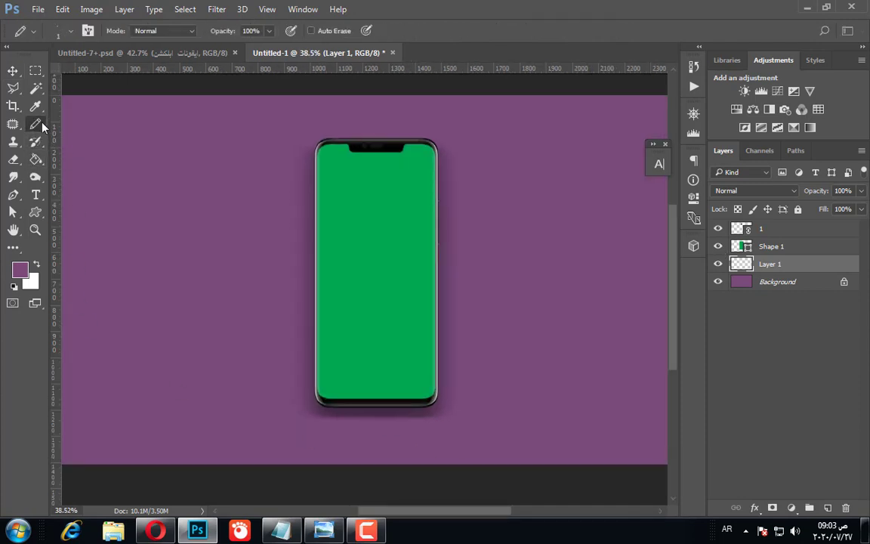
pyautogui.rightClick(35, 124)
pyautogui.click(90, 125)
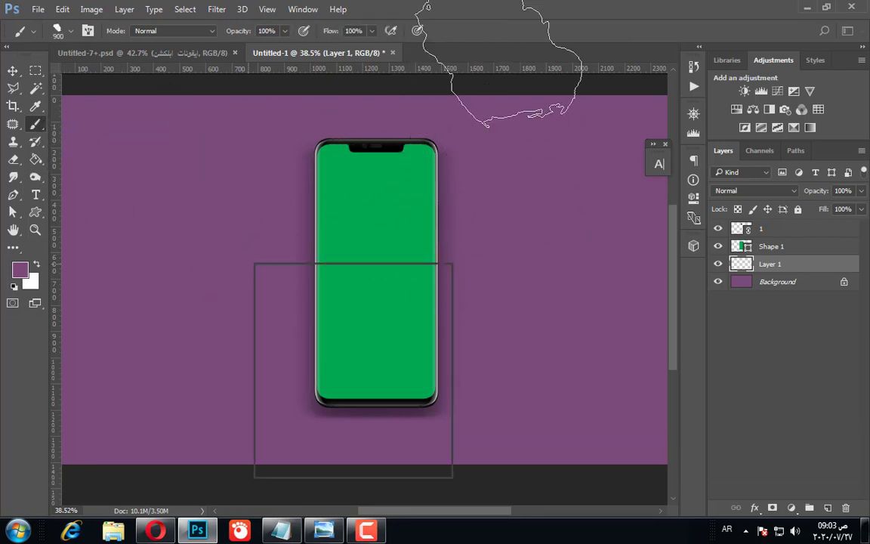
pyautogui.rightClick(345, 278)
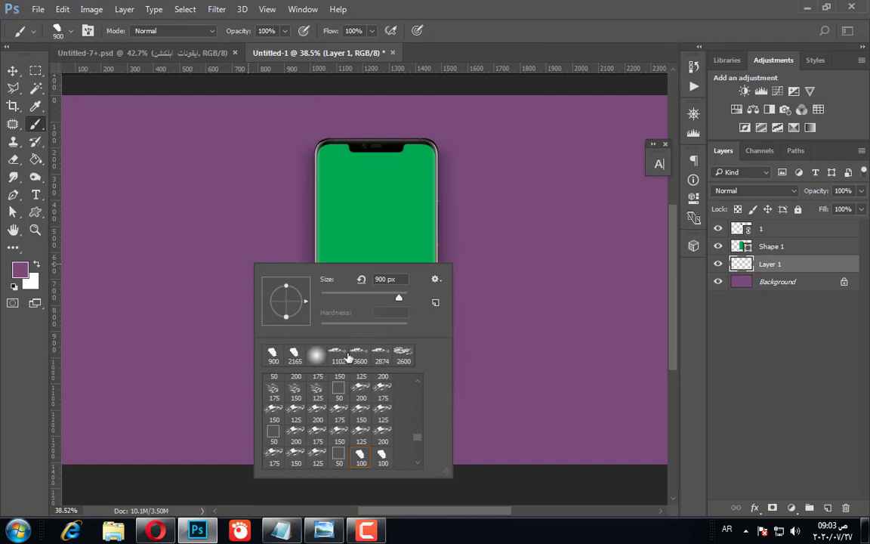
pyautogui.click(316, 355)
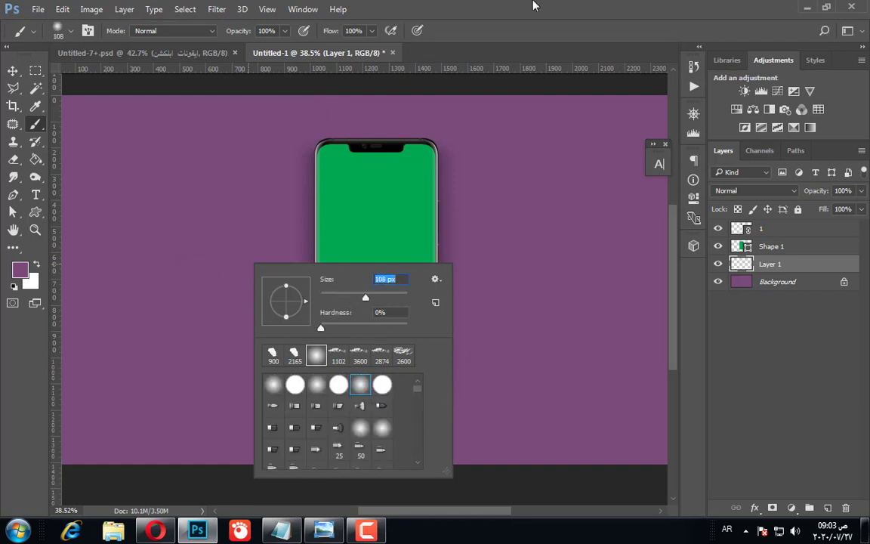
# Enlarge the soft round brush to 500 px
pyautogui.click(265, 247)
pyautogui.press(']')
pyautogui.press(']')
pyautogui.press(']')
pyautogui.press(']')
pyautogui.press(']')
pyautogui.press(']')
pyautogui.press(']')
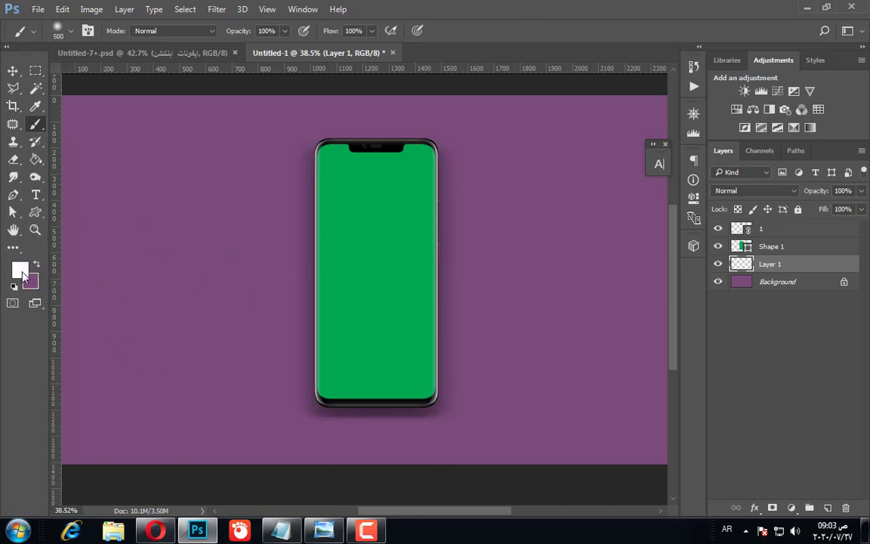
# Set the foreground color to black (000000)
pyautogui.click(20, 270)
pyautogui.write('000000')
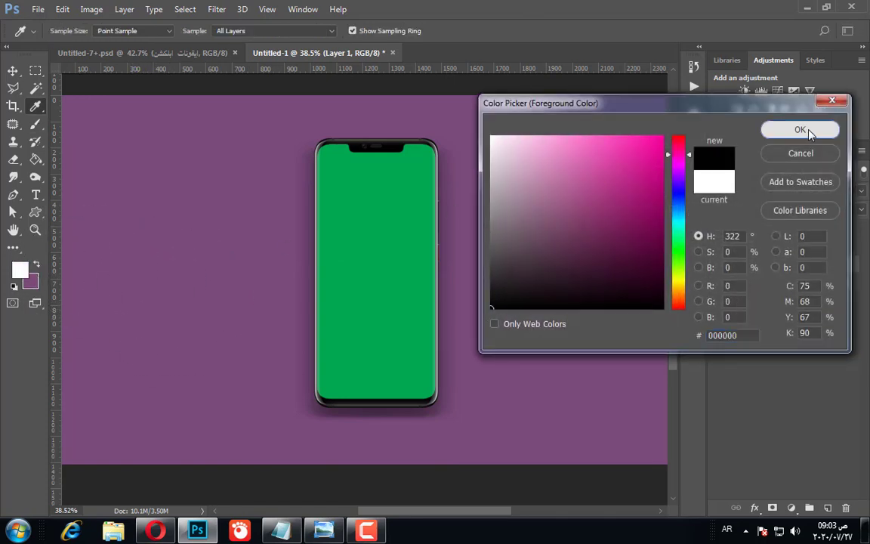
pyautogui.click(800, 130)
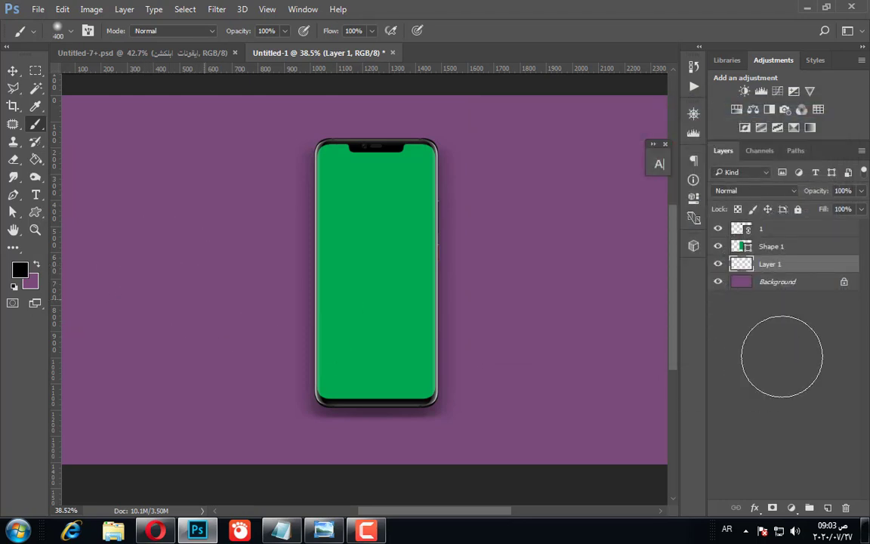
# Stamp one soft black spot beside the phone and stretch it into a flat shadow about 14.99 cm wide and 1.76 cm high
pyautogui.click(200, 298)
pyautogui.scroll(-3, 388, 369)
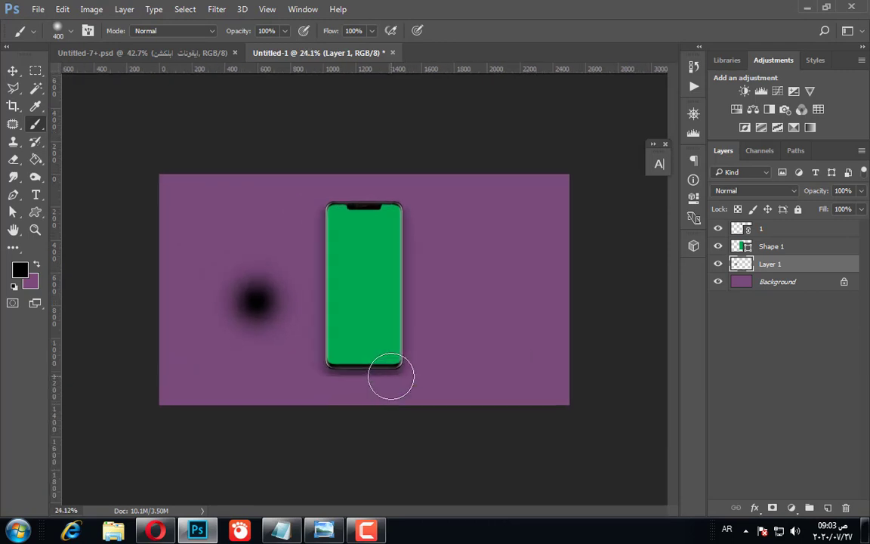
pyautogui.hotkey('ctrl', 't')
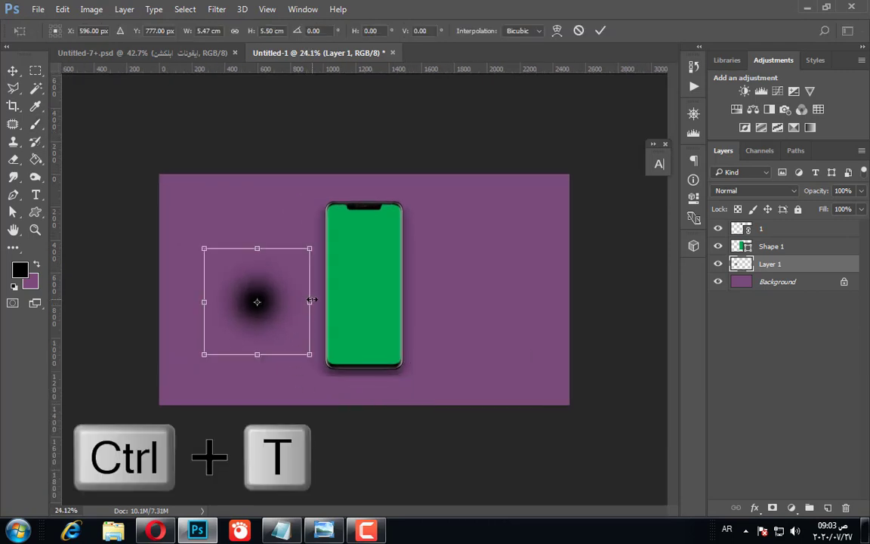
pyautogui.moveTo(311, 301); pyautogui.dragTo(398, 293)
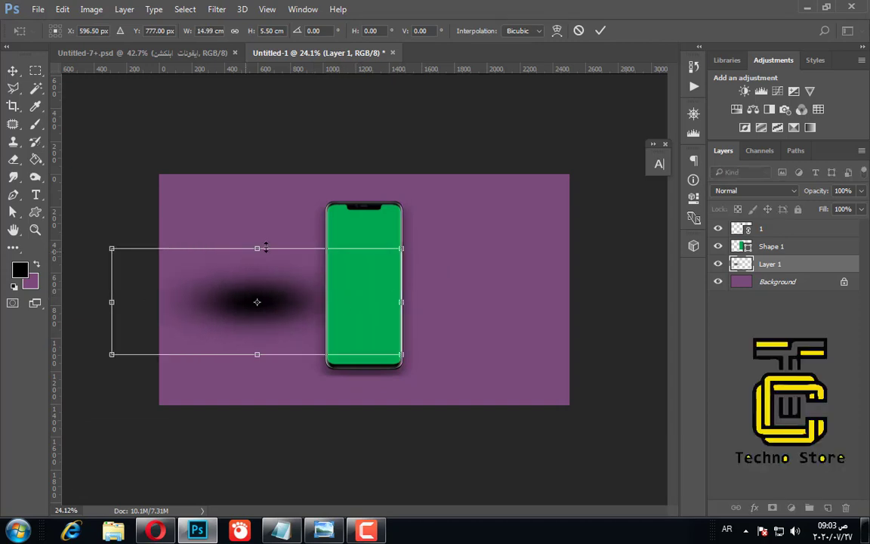
pyautogui.moveTo(268, 249); pyautogui.dragTo(273, 285)
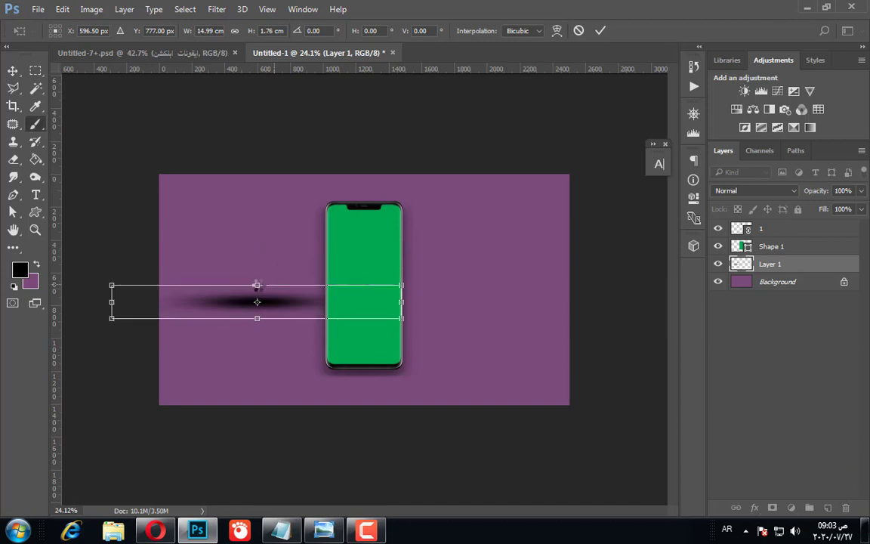
pyautogui.press('Return')
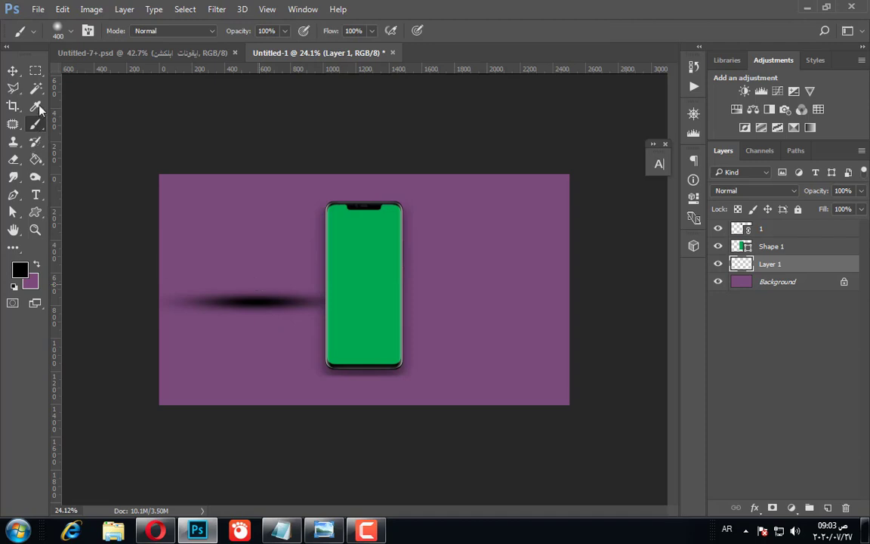
# Move the flattened shadow under the phone so it sits centered along the phone's bottom edge
pyautogui.click(13, 70)
pyautogui.scroll(3, 400, 396)
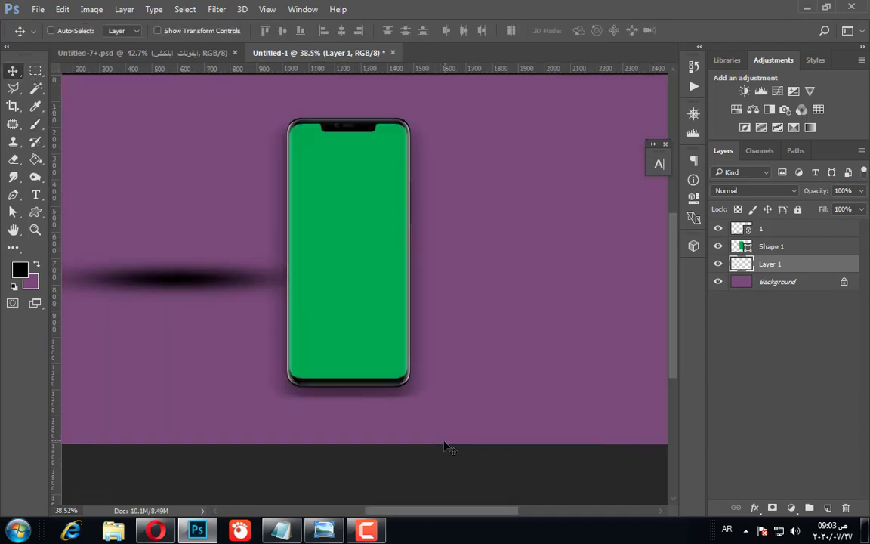
pyautogui.moveTo(144, 265); pyautogui.dragTo(317, 395)
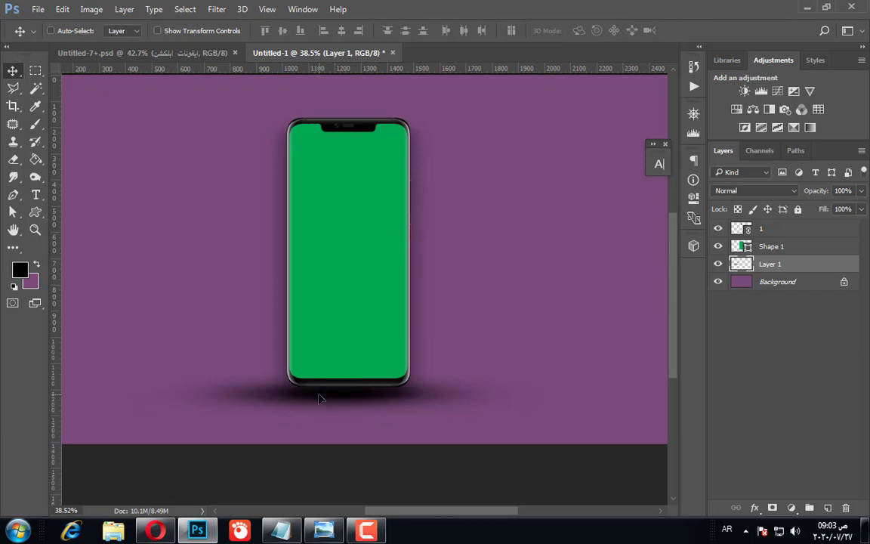
pyautogui.scroll(-2, 317, 404)
pyautogui.scroll(1, 338, 424)
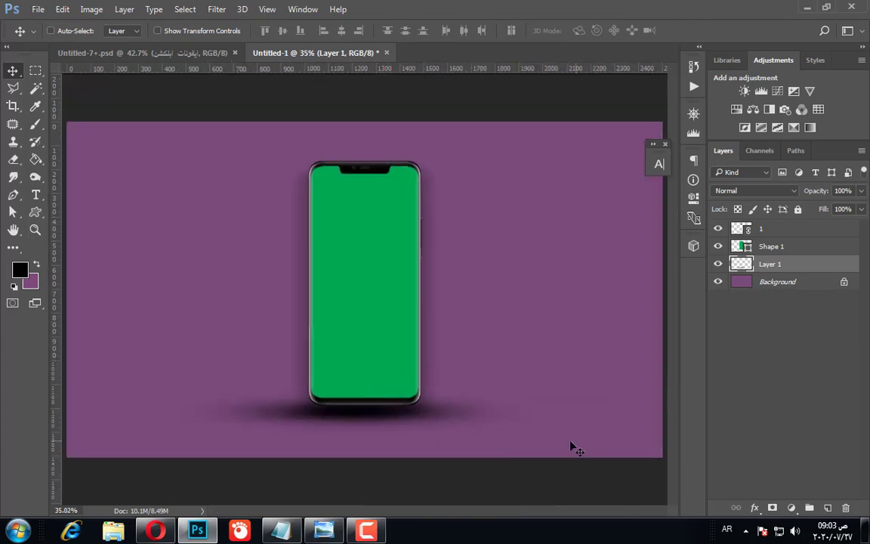
pyautogui.moveTo(380, 419)
pyautogui.mouseDown()
pyautogui.moveTo(387, 408)
pyautogui.moveTo(382, 429)
pyautogui.mouseUp()
# Lower the shadow layer's opacity to 56% and check its effect by toggling its visibility
pyautogui.moveTo(821, 191); pyautogui.dragTo(794, 195)
pyautogui.moveTo(790, 194); pyautogui.dragTo(793, 195)
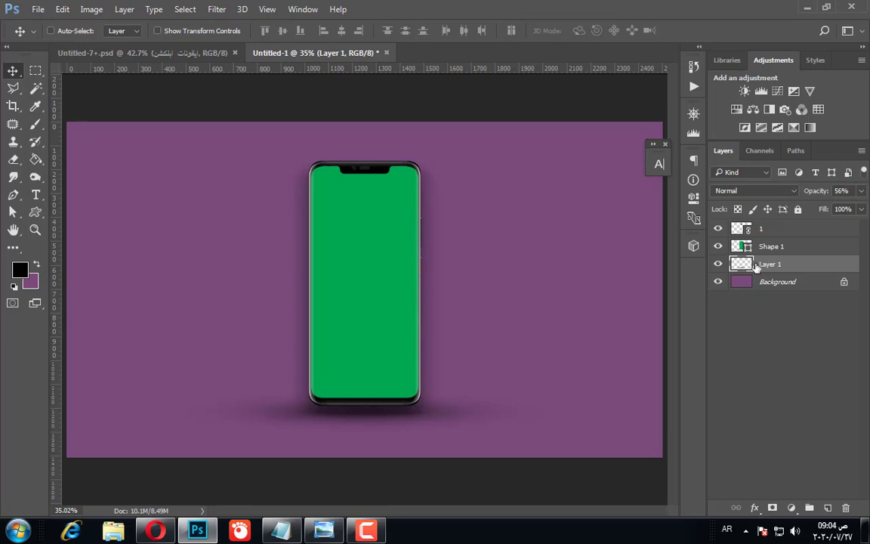
pyautogui.click(718, 264)
pyautogui.click(718, 264)
# Group the phone, green shape and shadow layers, name the group "الموبيل الاول", and check it by toggling its visibility
pyautogui.keyDown('shift'); pyautogui.click(776, 230); pyautogui.keyUp('shift')
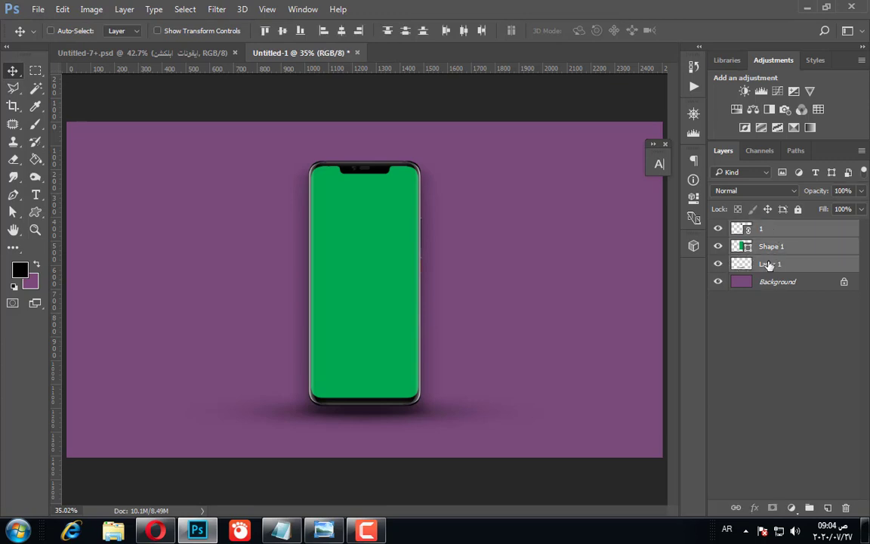
pyautogui.press('ctrl')
pyautogui.hotkey('ctrl', 'g')
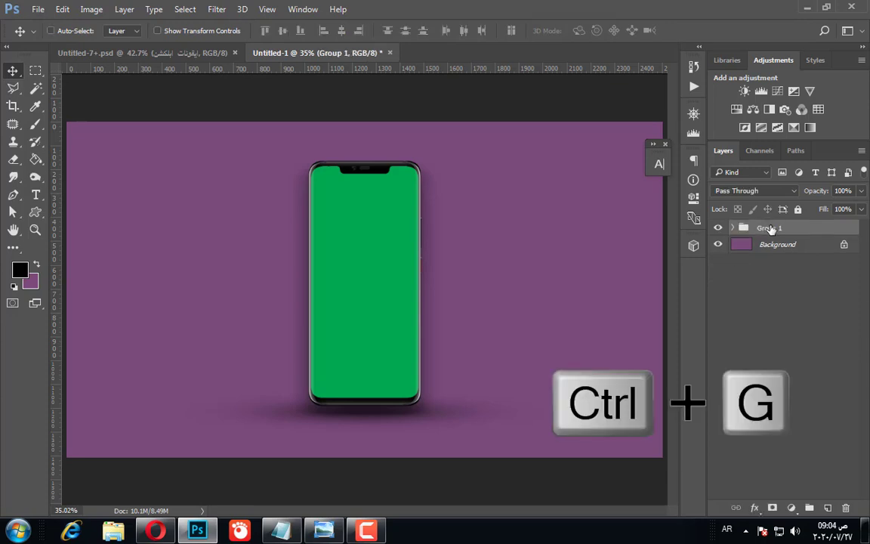
pyautogui.doubleClick(770, 228)
pyautogui.write('ملم')
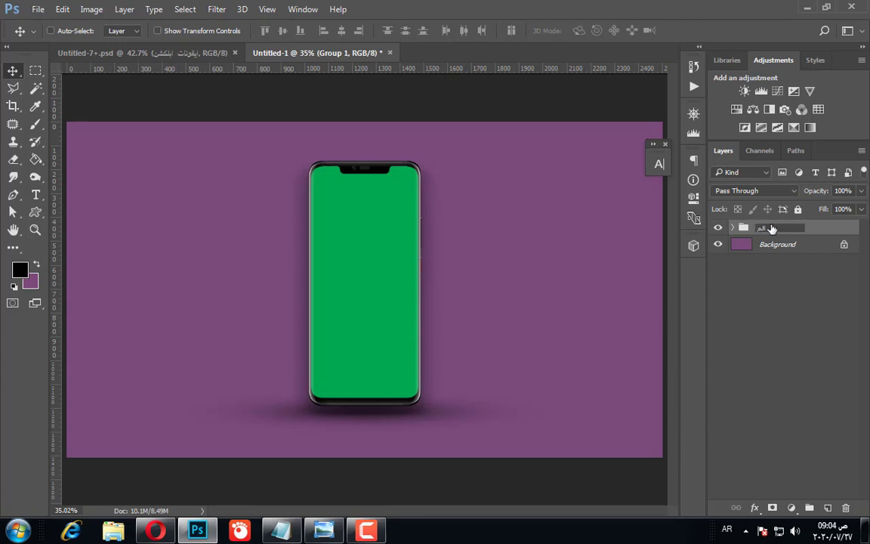
pyautogui.write('وبايل الأول')
pyautogui.press('Return')
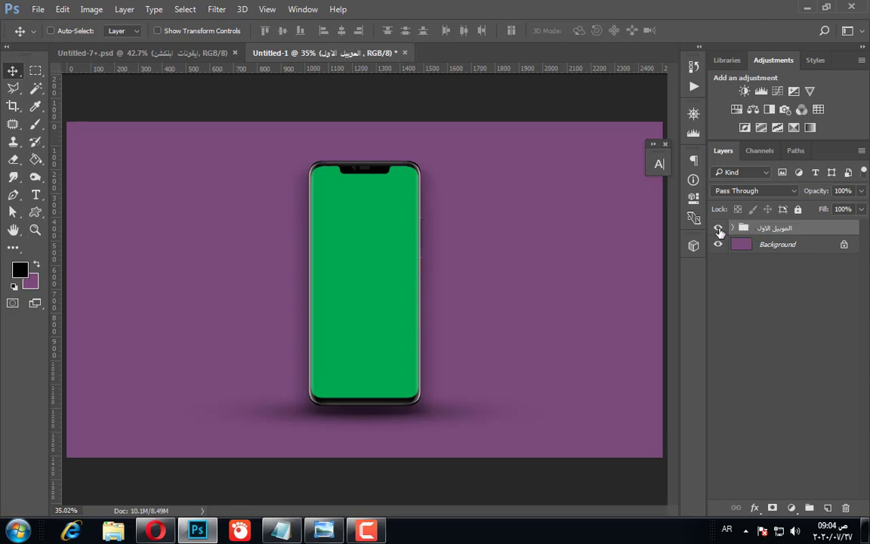
pyautogui.click(718, 229)
pyautogui.click(718, 229)
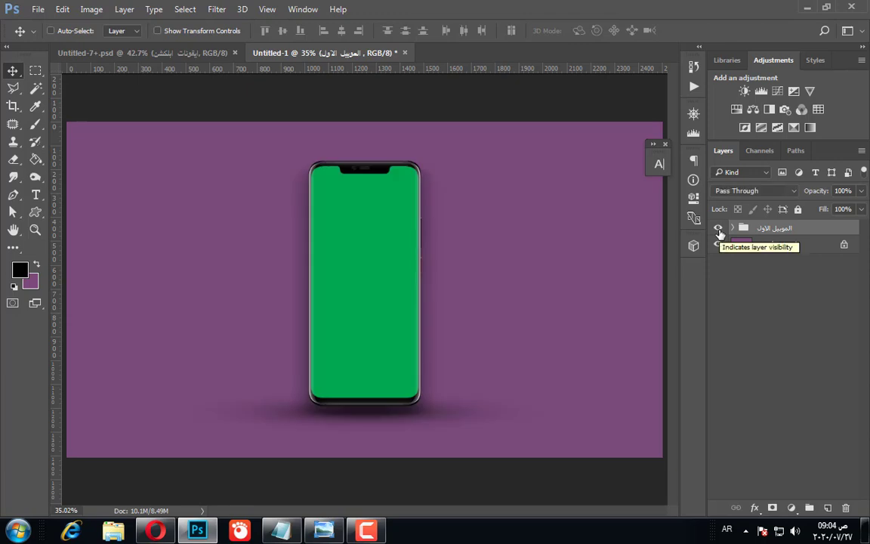
# Duplicate the phone group, shift the copy to the right, and place it behind the original in the layer order
pyautogui.hotkey('ctrl', 'j')
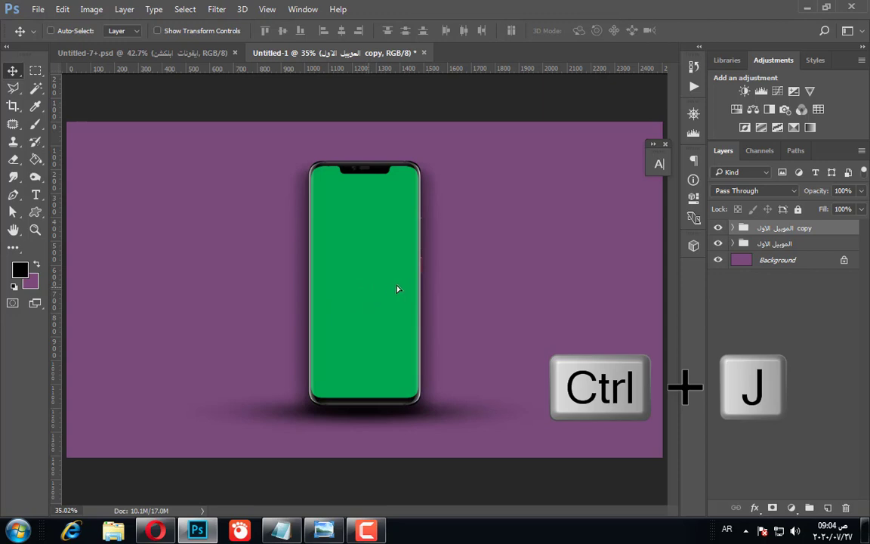
pyautogui.moveTo(434, 282); pyautogui.dragTo(507, 275)
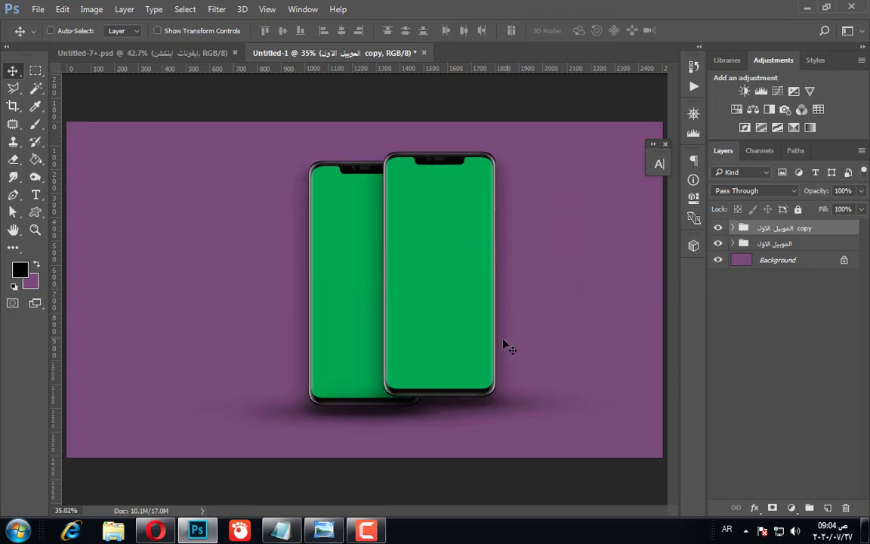
pyautogui.moveTo(778, 228); pyautogui.dragTo(778, 250)
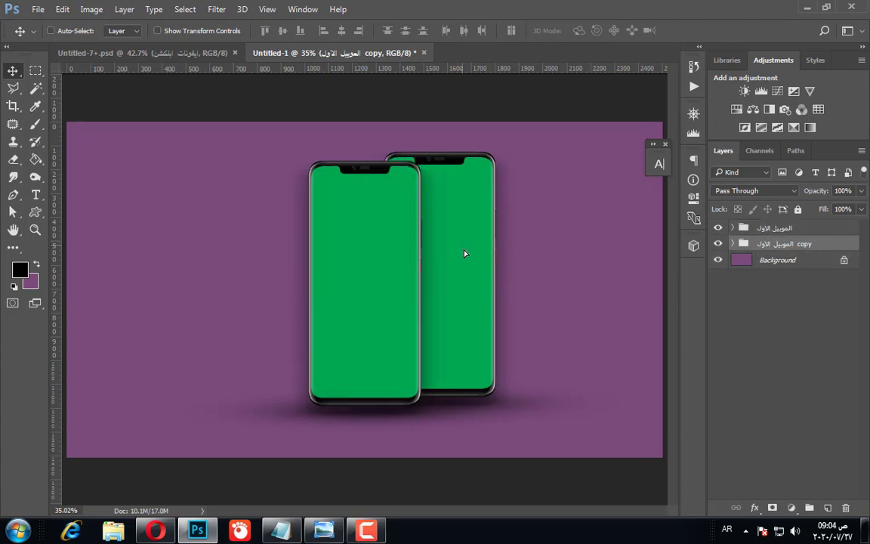
pyautogui.hotkey('shift', 'Down')
pyautogui.hotkey('shift', 'Down')
pyautogui.hotkey('shift', 'Down')
pyautogui.hotkey('shift', 'Down')
pyautogui.hotkey('shift', 'Down')
pyautogui.hotkey('shift', 'Down')
pyautogui.hotkey('shift', 'Down')
pyautogui.hotkey('shift', 'Down')
pyautogui.hotkey('shift', 'Down')
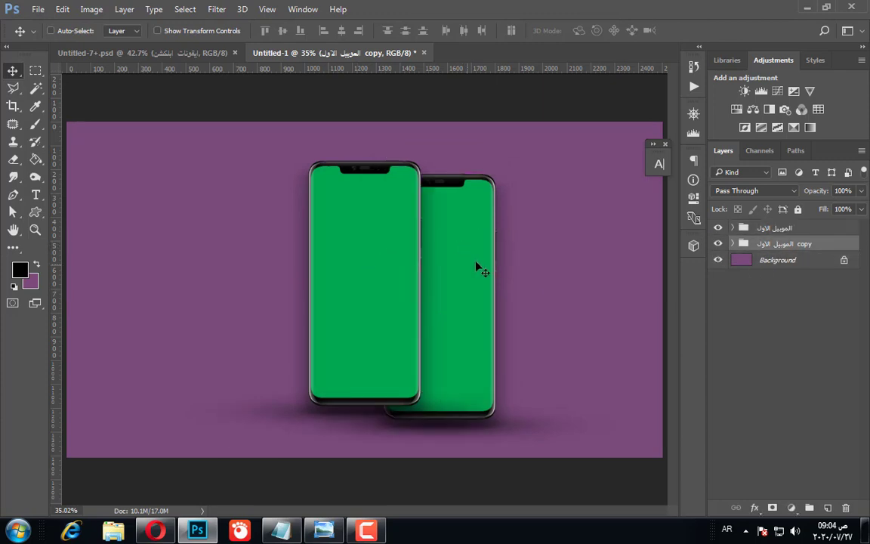
pyautogui.press('ctrl')
pyautogui.hotkey('shift', 'Up')
pyautogui.hotkey('shift', 'Up')
pyautogui.hotkey('shift', 'Up')
pyautogui.hotkey('shift', 'Up')
pyautogui.hotkey('shift', 'Up')
pyautogui.hotkey('shift', 'Up')
pyautogui.hotkey('shift', 'Up')
pyautogui.hotkey('shift', 'Up')
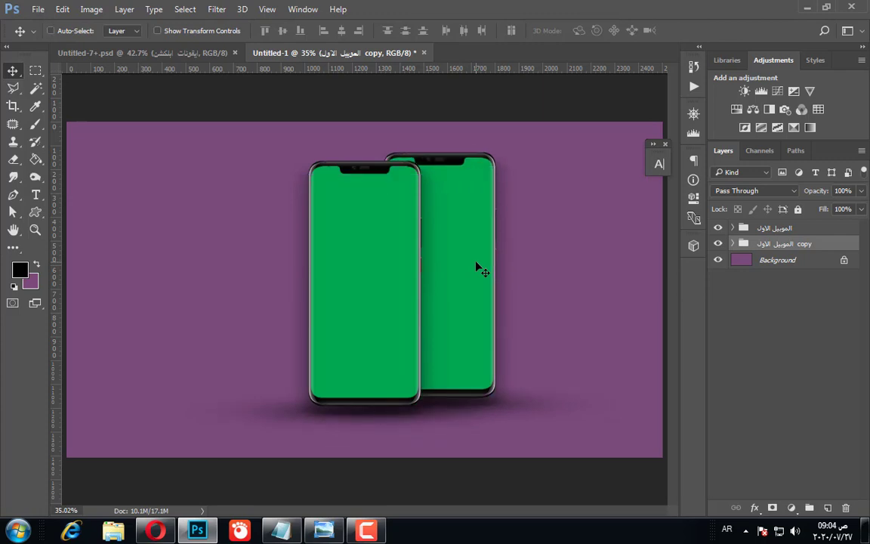
# Nudge the phone copy down in fine increments until it is level with the front phone
pyautogui.press('Down')
pyautogui.press('Down')
pyautogui.press('Down')
pyautogui.press('Down')
pyautogui.press('Down')
pyautogui.press('Down')
pyautogui.press('Down')
pyautogui.press('Down')
pyautogui.press('Down')
pyautogui.press('Down')
pyautogui.press('Down')
pyautogui.press('Down')
pyautogui.press('Down')
pyautogui.press('Down')
pyautogui.press('Down')
pyautogui.press('Down')
pyautogui.press('Down')
pyautogui.press('Down')
pyautogui.press('Down')
pyautogui.press('Down')
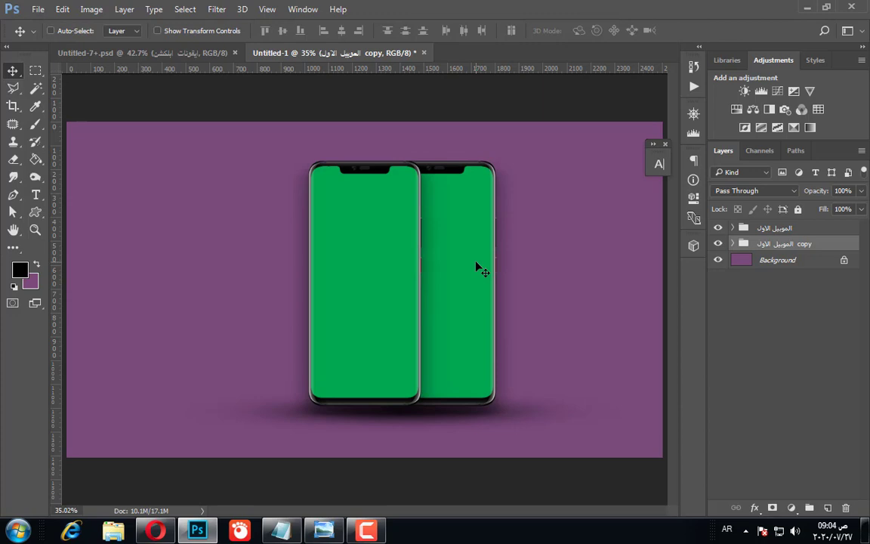
# Scale the phone copy down around its center to about 13.67 by 8.97 cm
pyautogui.hotkey('ctrl', 't')
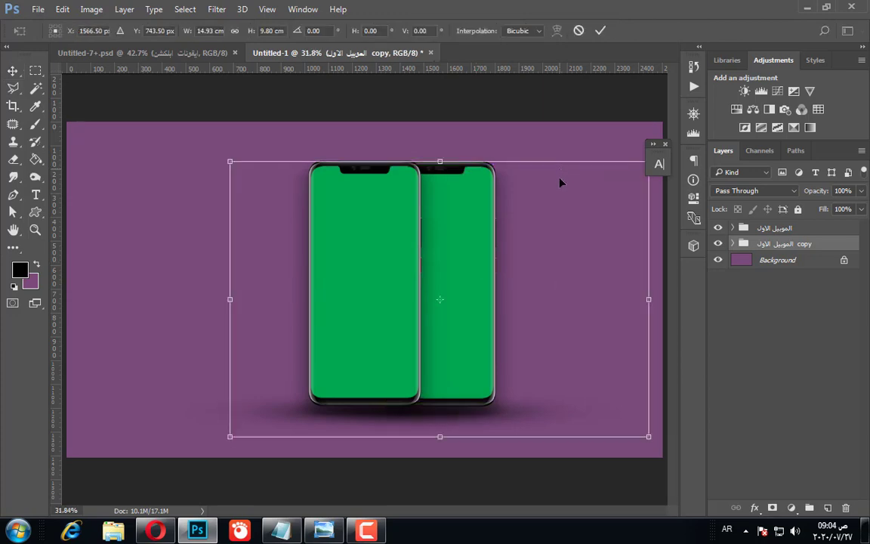
pyautogui.hotkey('ctrl', '-')
pyautogui.moveTo(593, 188); pyautogui.dragTo(584, 195)
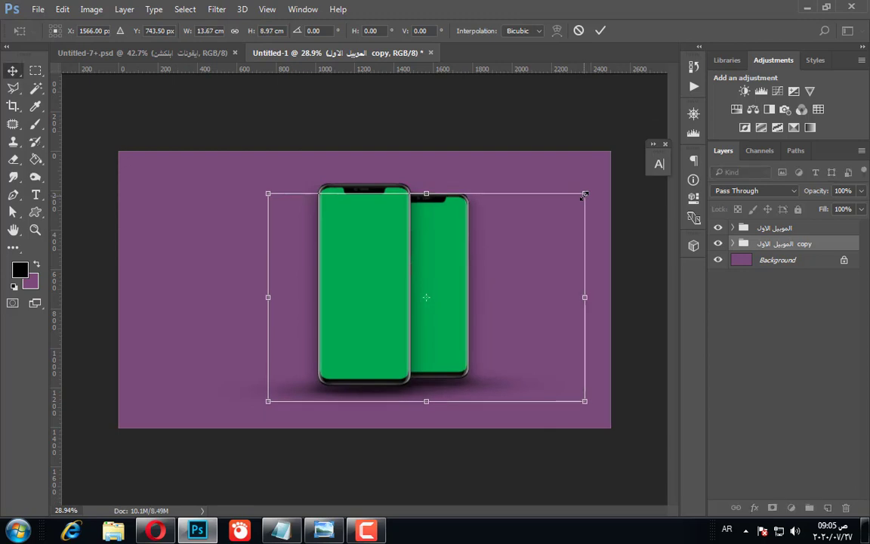
pyautogui.press('Return')
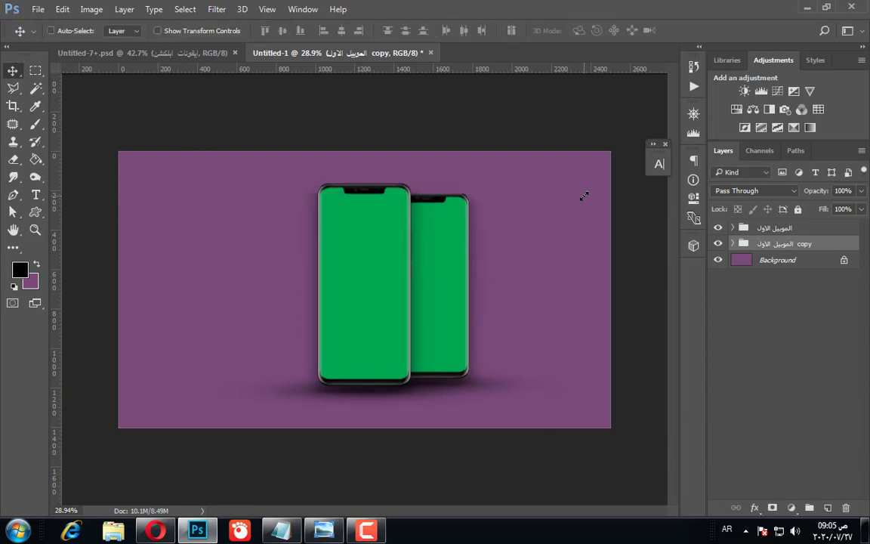
# Rename the copied phone group as "الموبيل يمين"
pyautogui.scroll(1, 776, 248)
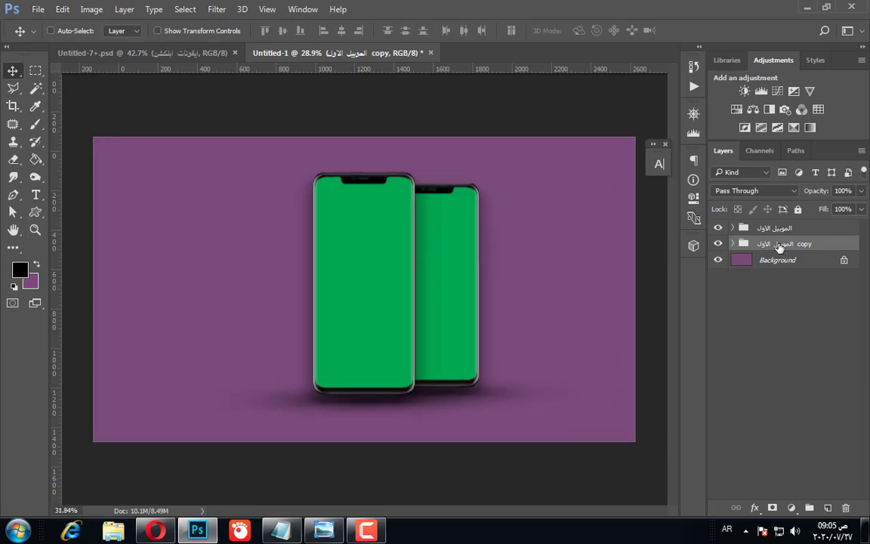
pyautogui.doubleClick(778, 244)
pyautogui.write('الموبيل')
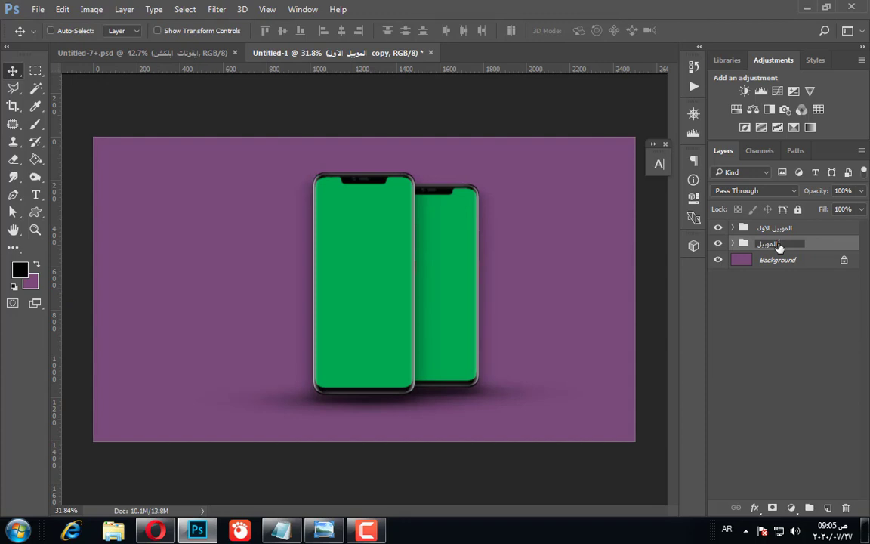
pyautogui.write(' يمين')
pyautogui.press('Return')
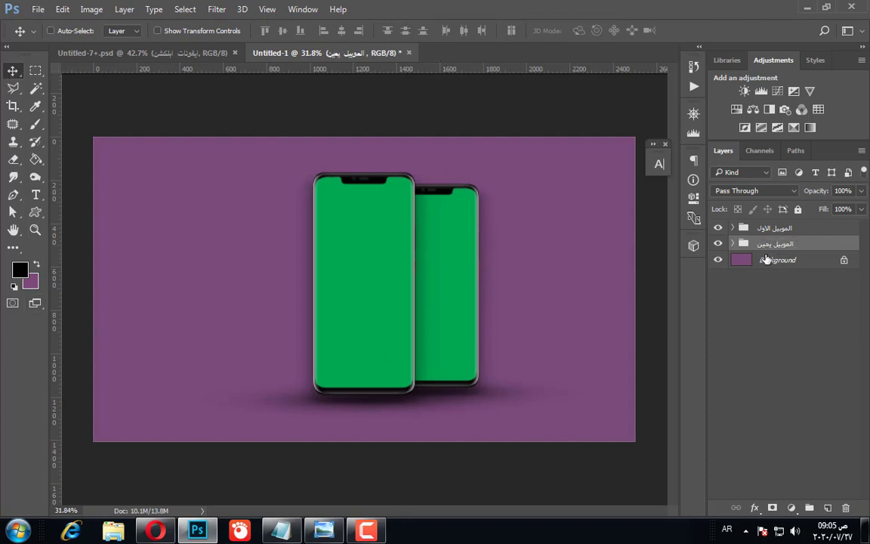
# Duplicate the right phone's group and name the duplicate "الموبيل الشمال"
pyautogui.hotkey('ctrl', 'j')
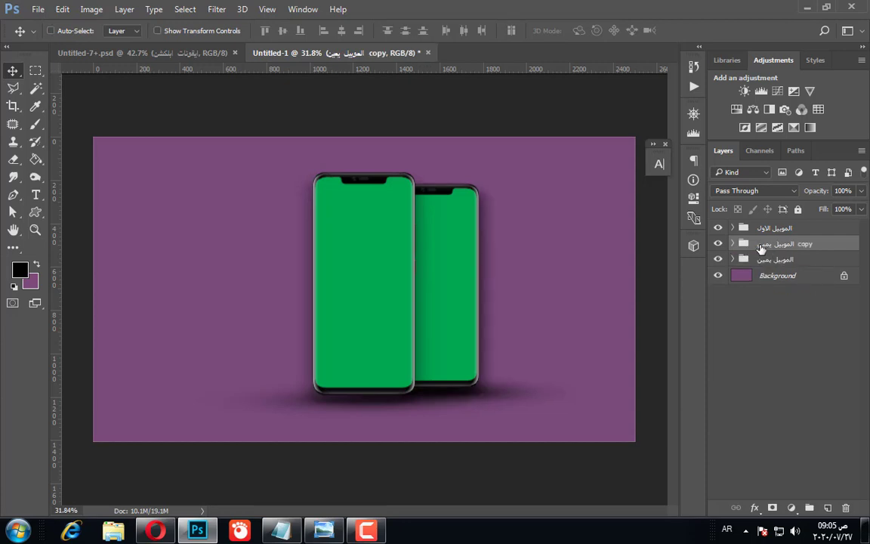
pyautogui.doubleClick(763, 244)
pyautogui.write('الموبيل الشمال')
pyautogui.press('Return')
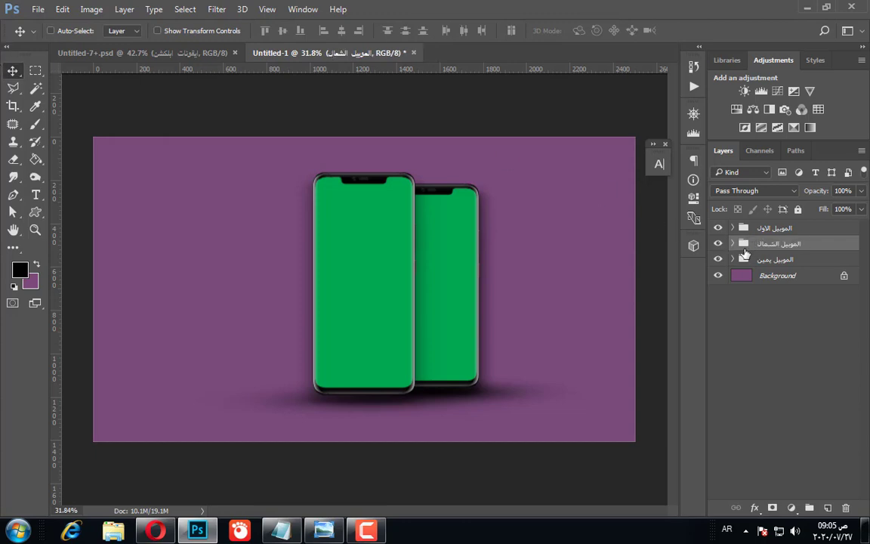
# Move the الموبيل الشمال group horizontally to the left of the front phone, mirroring the right phone's position
pyautogui.moveTo(451, 288); pyautogui.dragTo(282, 291)
pyautogui.scroll(4, 313, 295)
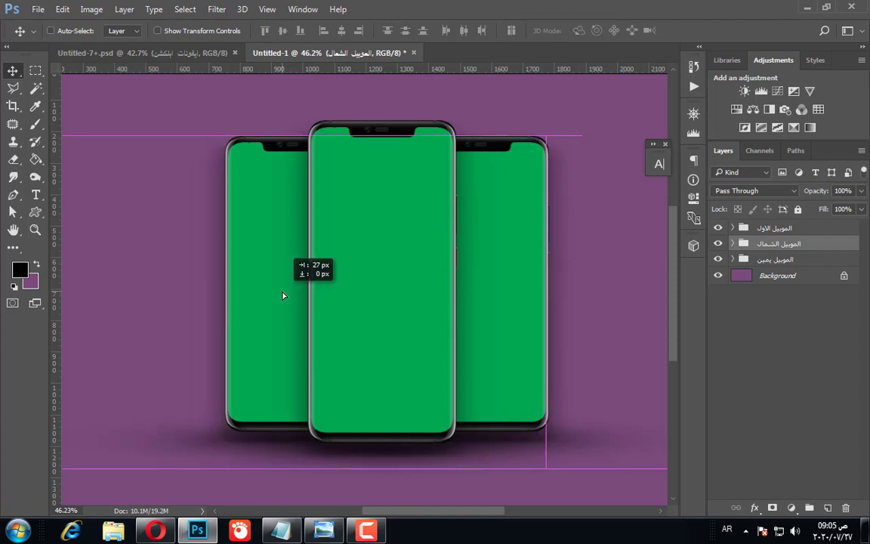
pyautogui.moveTo(282, 295); pyautogui.dragTo(282, 295)
pyautogui.scroll(-4, 265, 384)
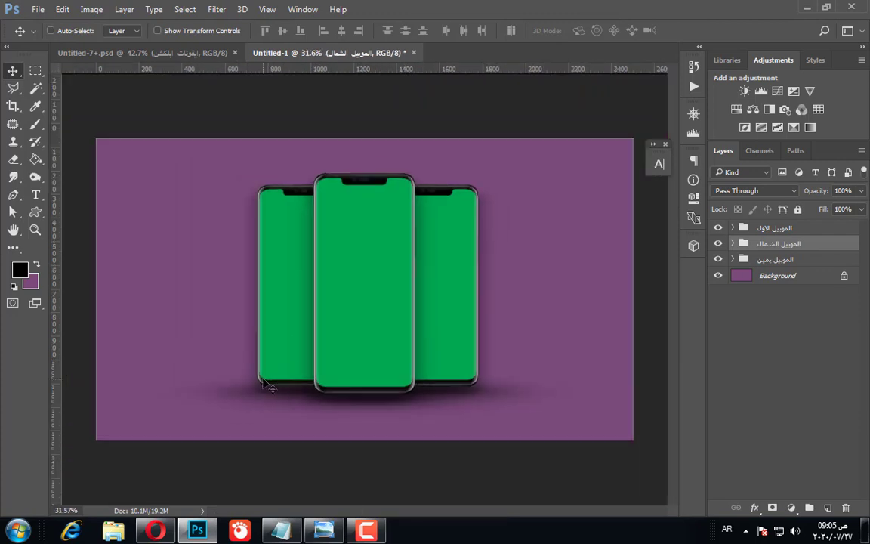
# Add a horizontal guide at about 200 px along the top edges of the two side phones
pyautogui.scroll(-1, 265, 414)
pyautogui.scroll(1, 264, 413)
pyautogui.scroll(5, 359, 243)
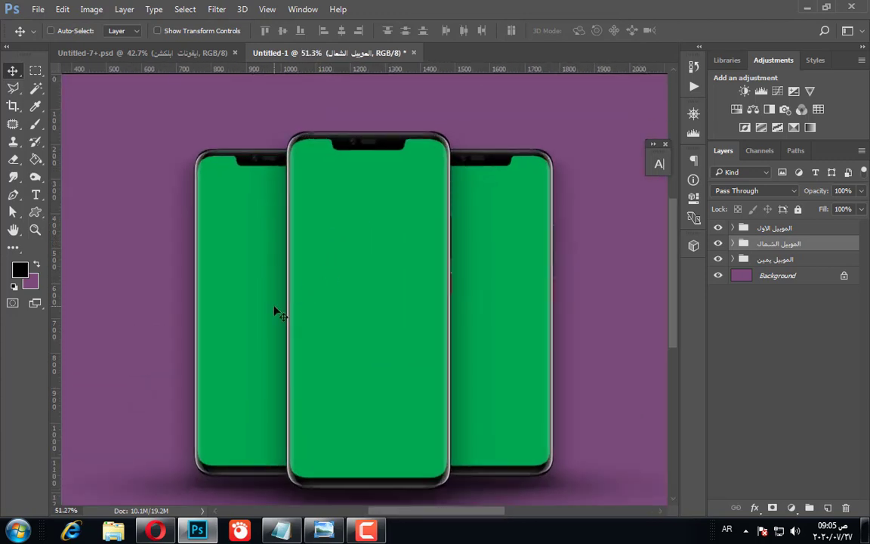
pyautogui.moveTo(370, 70); pyautogui.dragTo(309, 148)
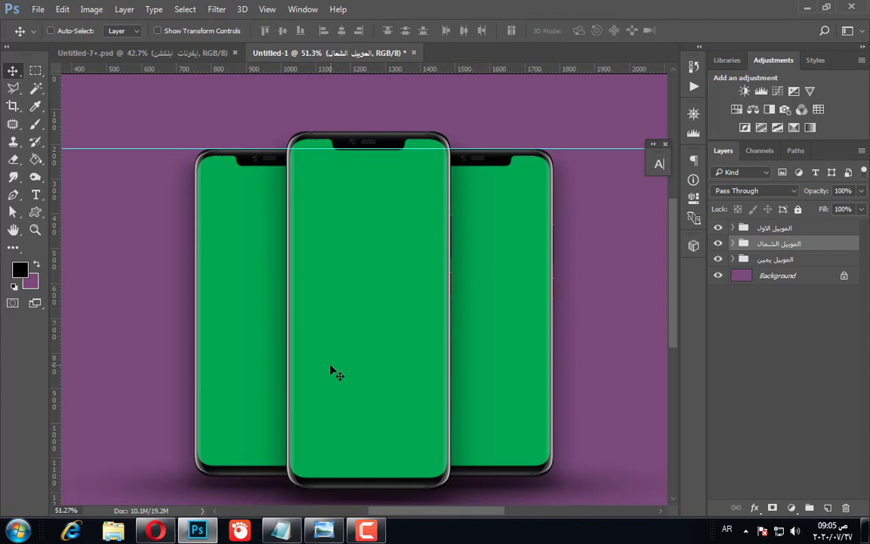
# Group the three phone groups into one parent group and center it horizontally on the Background layer
pyautogui.scroll(-4, 333, 370)
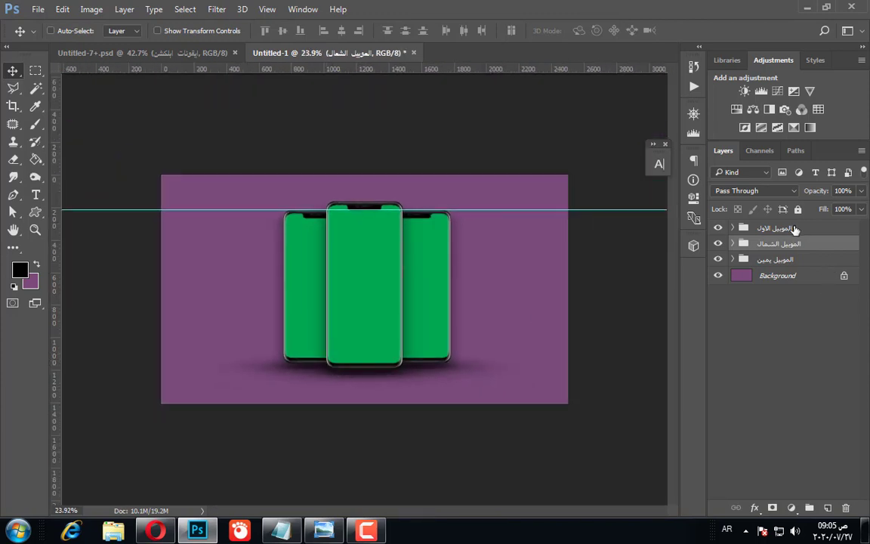
pyautogui.click(794, 229)
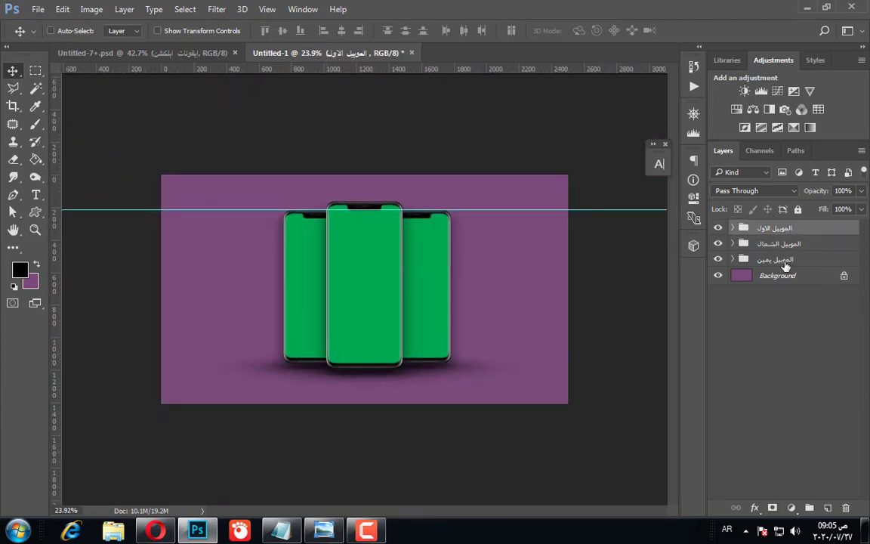
pyautogui.click(779, 260)
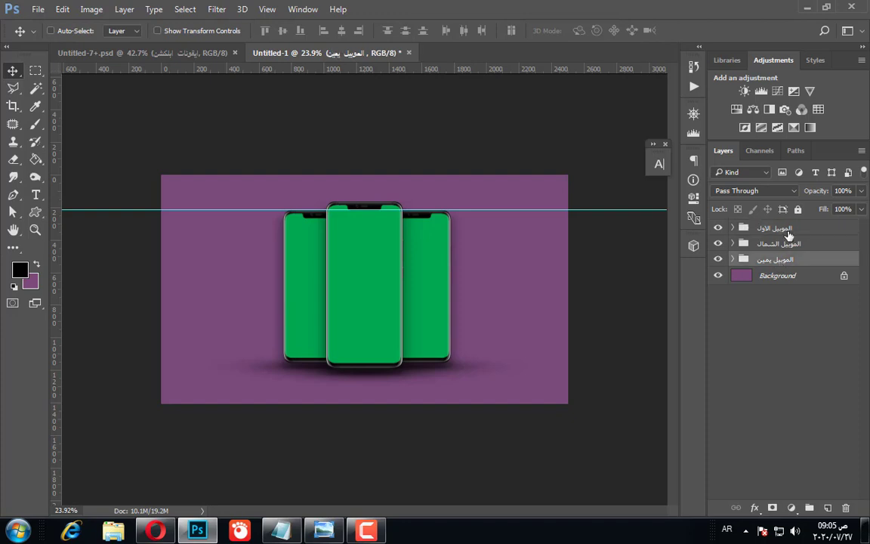
pyautogui.click(778, 229)
pyautogui.keyDown('shift'); pyautogui.click(775, 260); pyautogui.keyUp('shift')
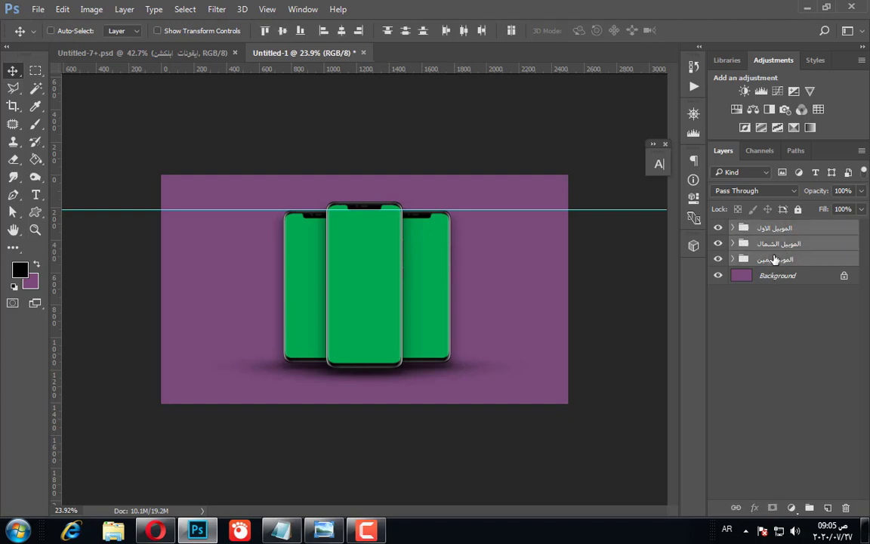
pyautogui.hotkey('ctrl', 'g')
pyautogui.click(718, 227)
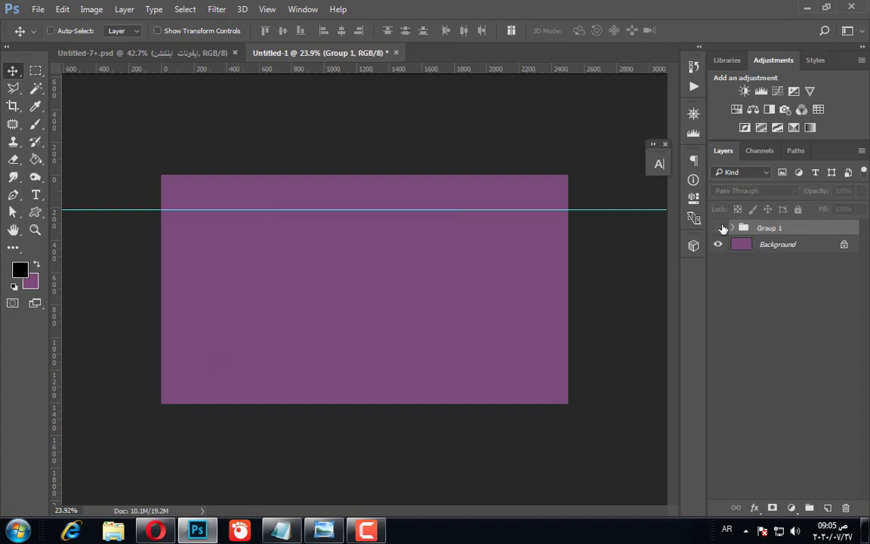
pyautogui.click(718, 228)
pyautogui.keyDown('shift'); pyautogui.click(773, 251); pyautogui.keyUp('shift')
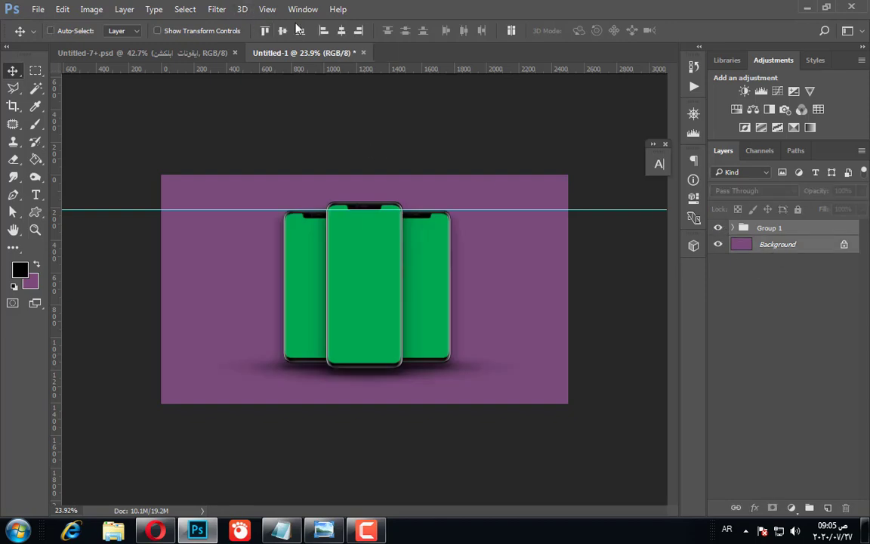
pyautogui.click(341, 30)
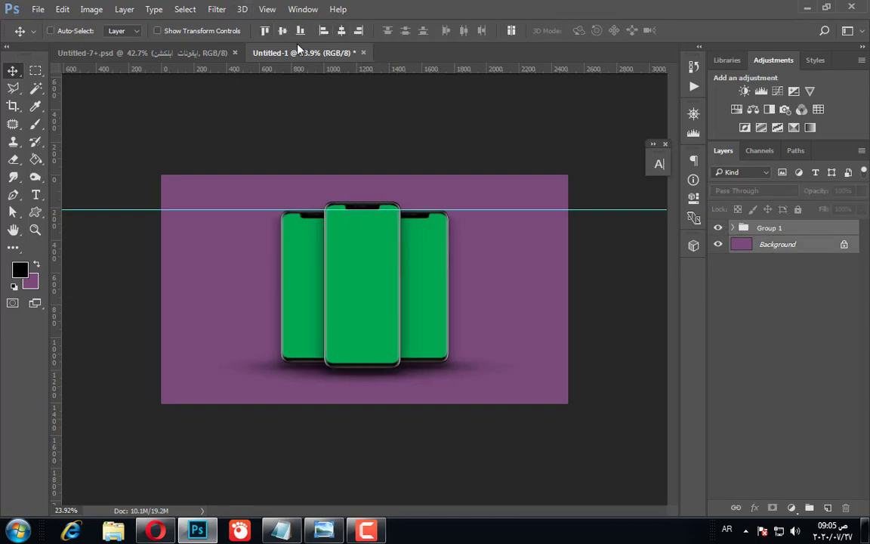
# Rename the new parent group holding all three phones as "الموبيل"
pyautogui.click(786, 231)
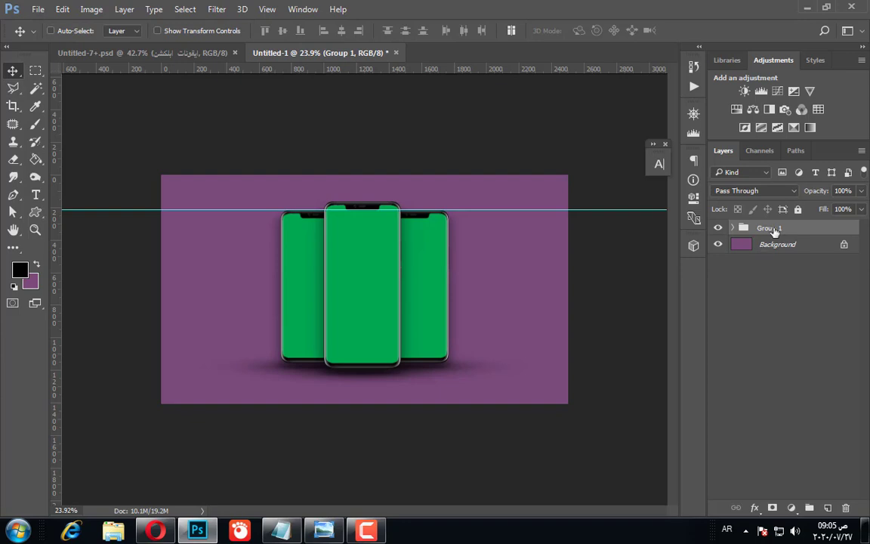
pyautogui.doubleClick(776, 228)
pyautogui.write('الموبيل')
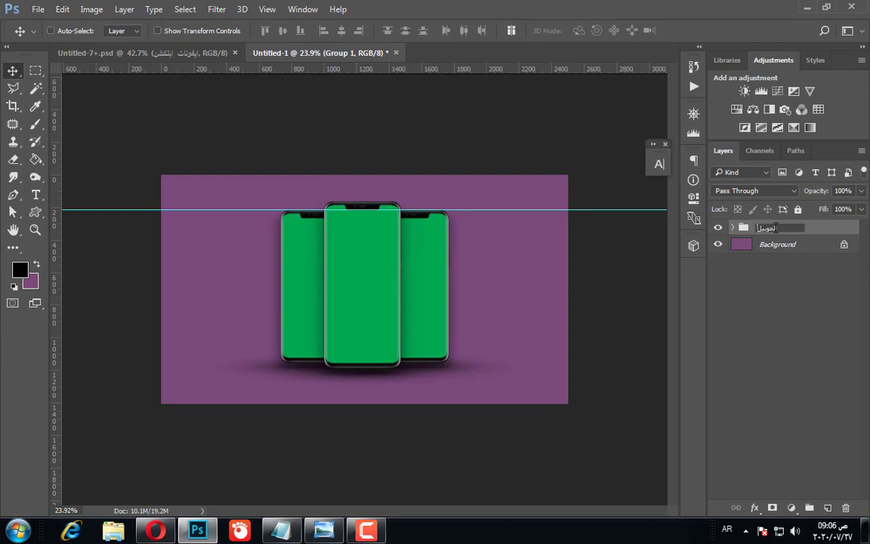
pyautogui.click(771, 283)
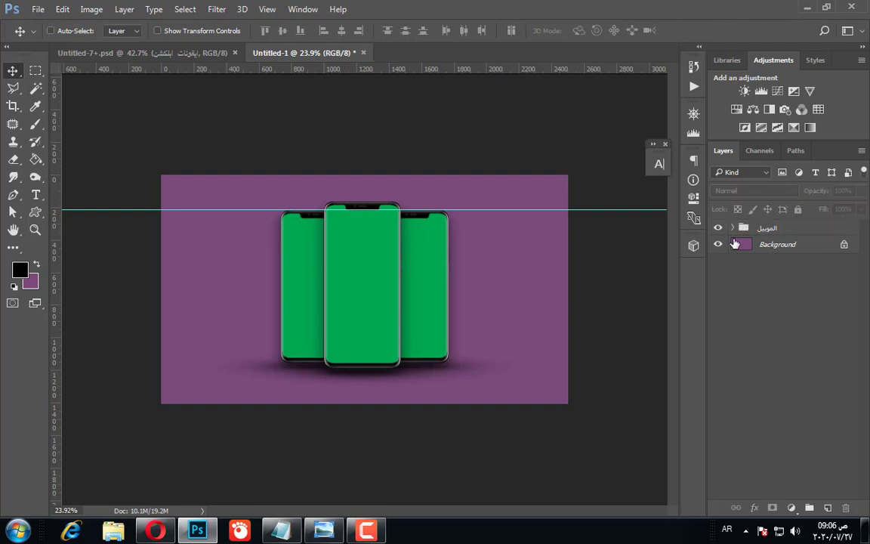
pyautogui.click(718, 229)
pyautogui.click(718, 229)
# Expand the الموبيل group and its الموبيل الاول subgroup, and select the front phone's Shape 1 screen layer
pyautogui.scroll(3, 359, 295)
pyautogui.scroll(2, 364, 314)
pyautogui.scroll(-3, 395, 359)
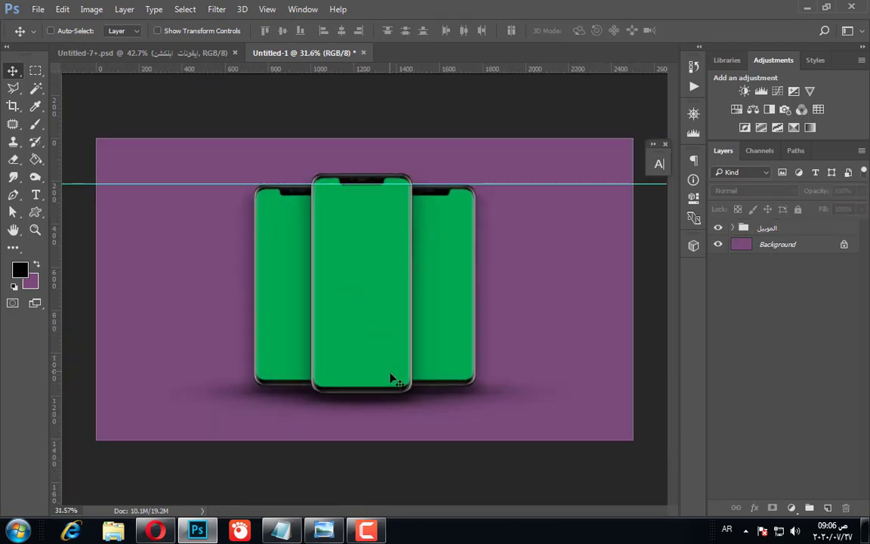
pyautogui.scroll(2, 394, 378)
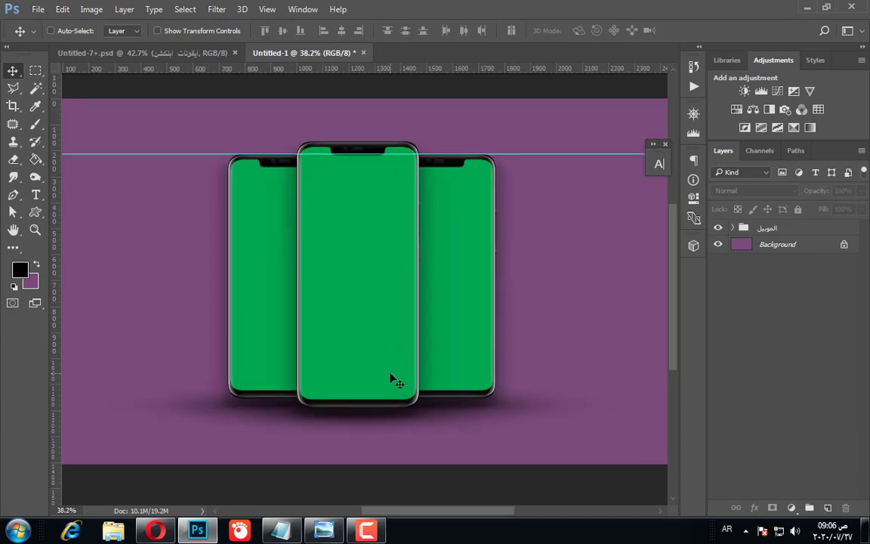
pyautogui.scroll(2, 453, 312)
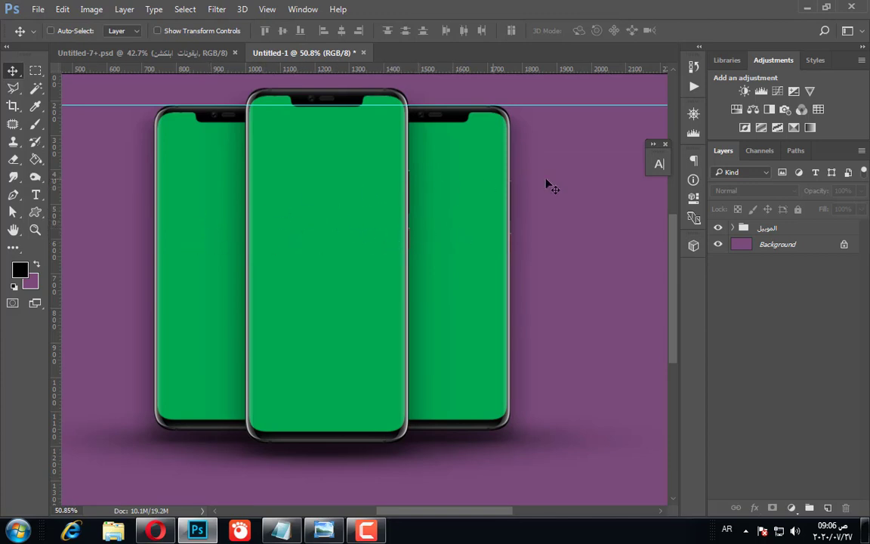
pyautogui.click(733, 228)
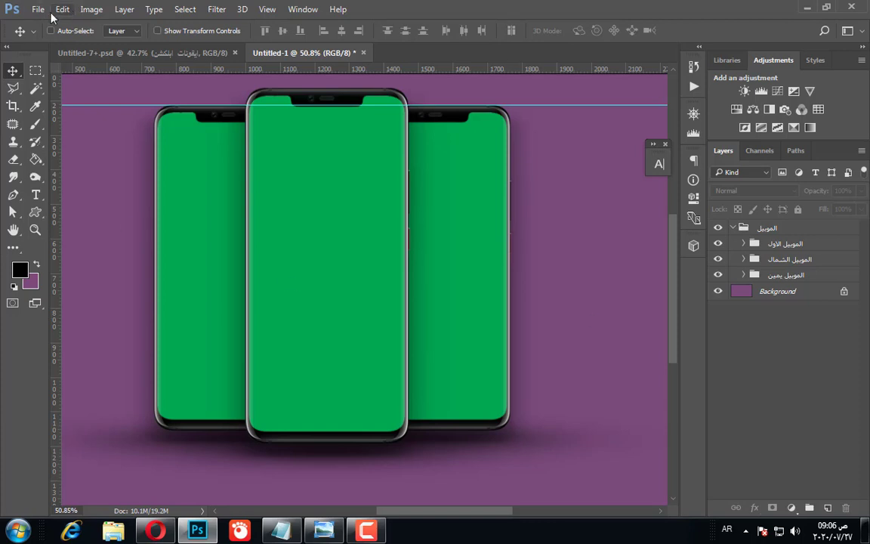
pyautogui.click(747, 246)
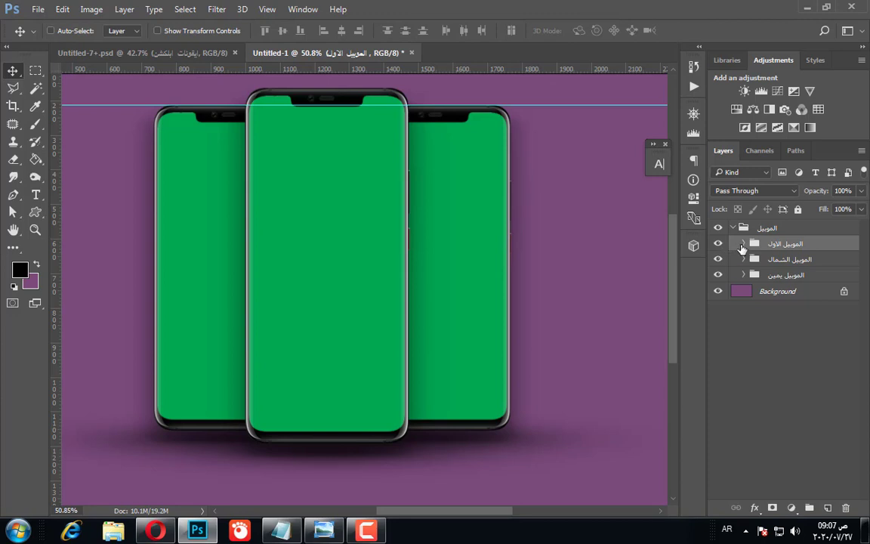
pyautogui.click(743, 244)
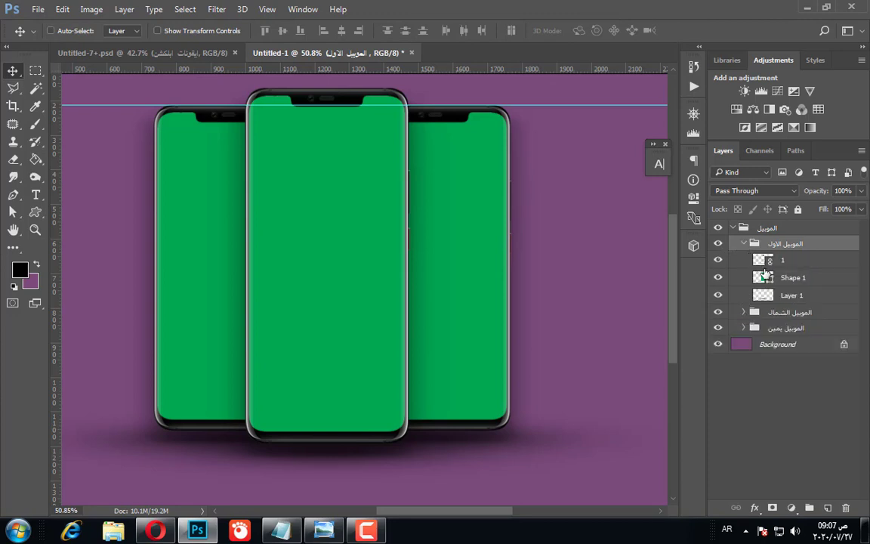
pyautogui.click(766, 276)
pyautogui.click(717, 277)
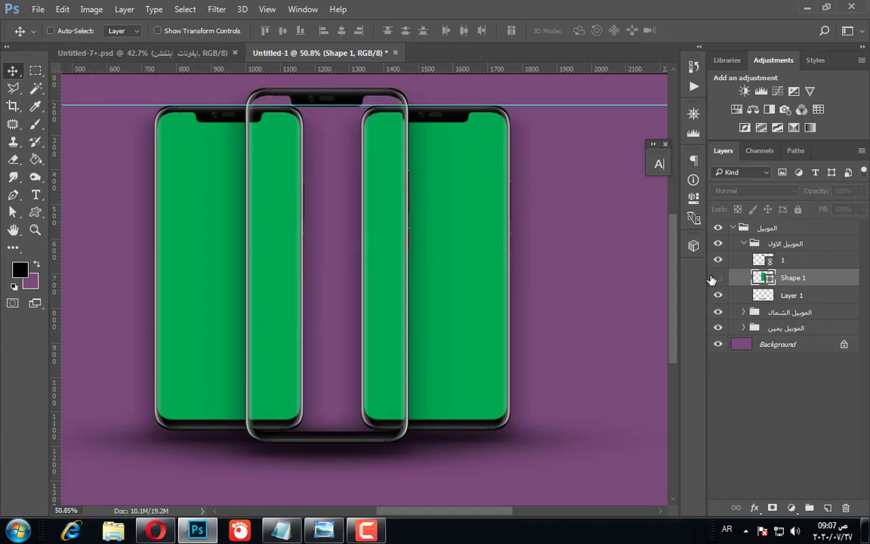
pyautogui.click(715, 278)
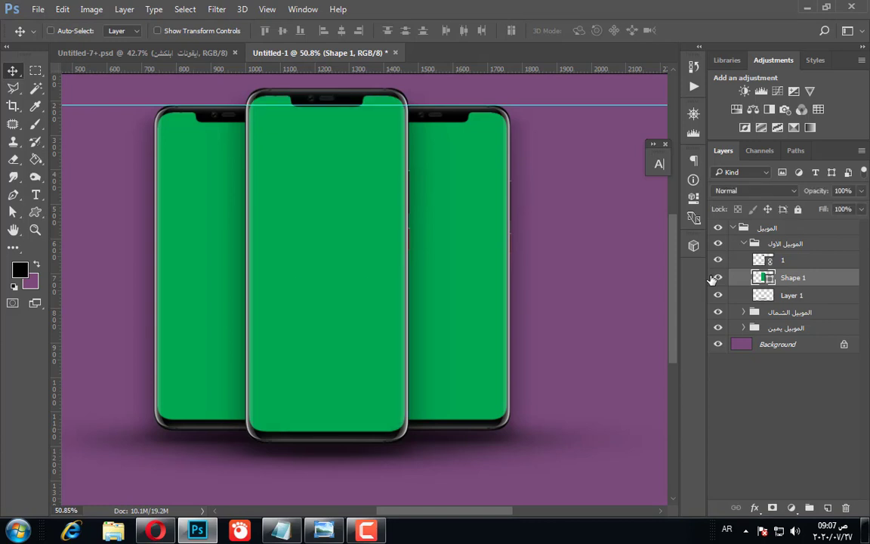
# Place the Monginis logo, file 4, as a linked image above Shape 1 and scale it to about 4.85%
pyautogui.click(37, 9)
pyautogui.click(83, 275)
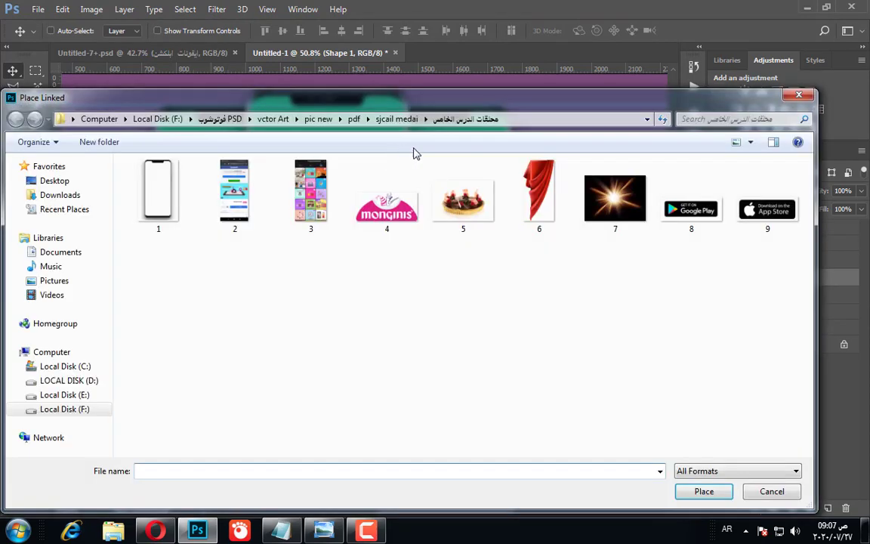
pyautogui.doubleClick(393, 211)
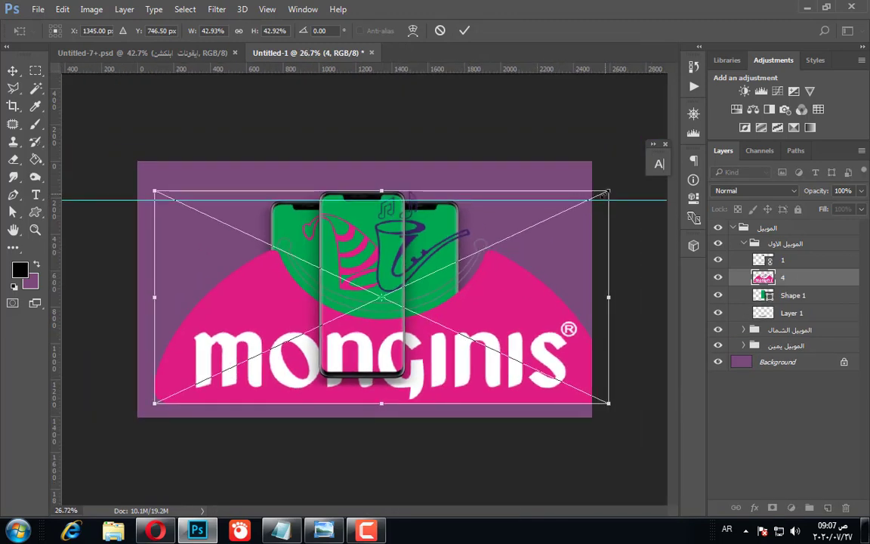
pyautogui.moveTo(604, 195); pyautogui.dragTo(458, 408)
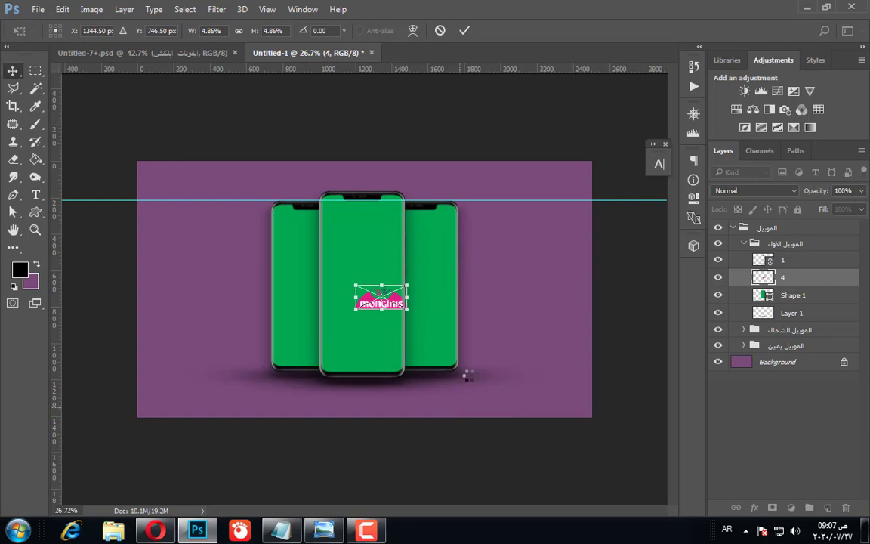
pyautogui.press('Return')
# Clip the Monginis logo to the front phone's Shape 1 and center it horizontally and vertically on the screen
pyautogui.scroll(3, 421, 335)
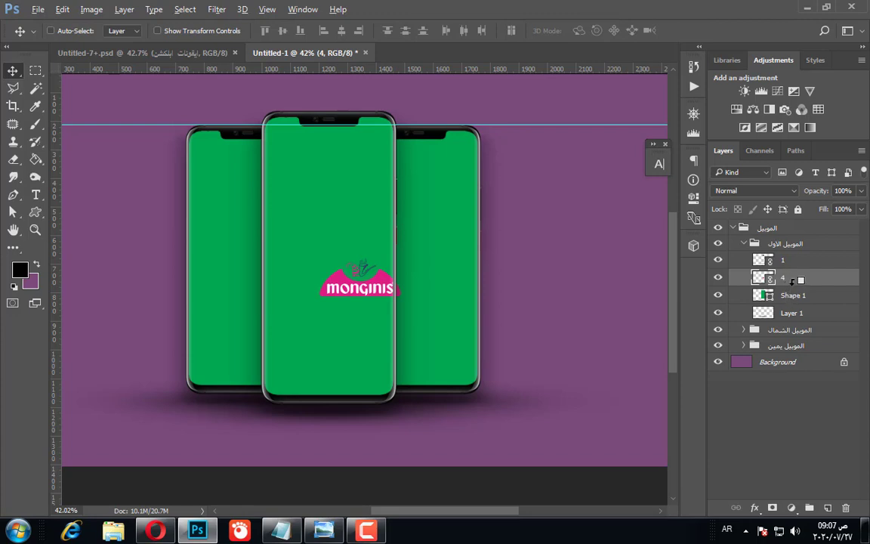
pyautogui.keyDown('alt'); pyautogui.click(791, 280); pyautogui.keyUp('alt')
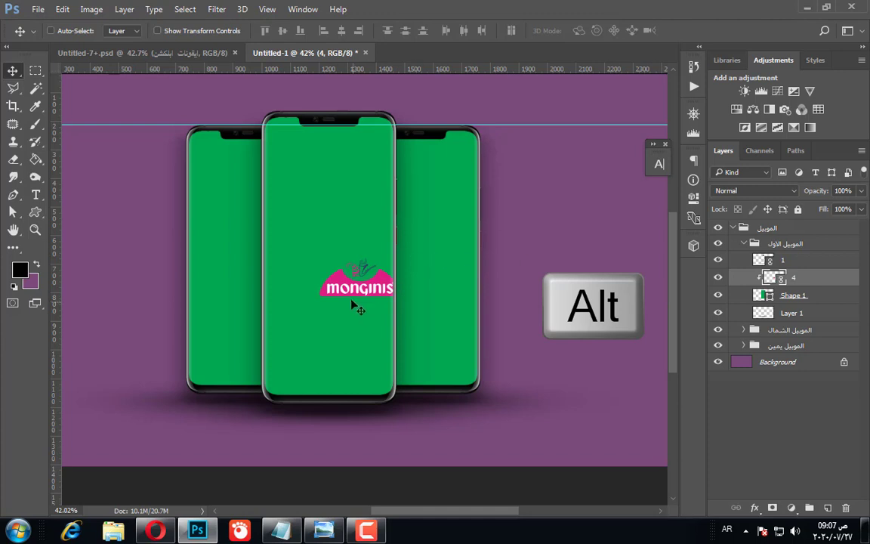
pyautogui.moveTo(351, 300); pyautogui.dragTo(325, 316)
pyautogui.keyDown('ctrl'); pyautogui.click(792, 295); pyautogui.keyUp('ctrl')
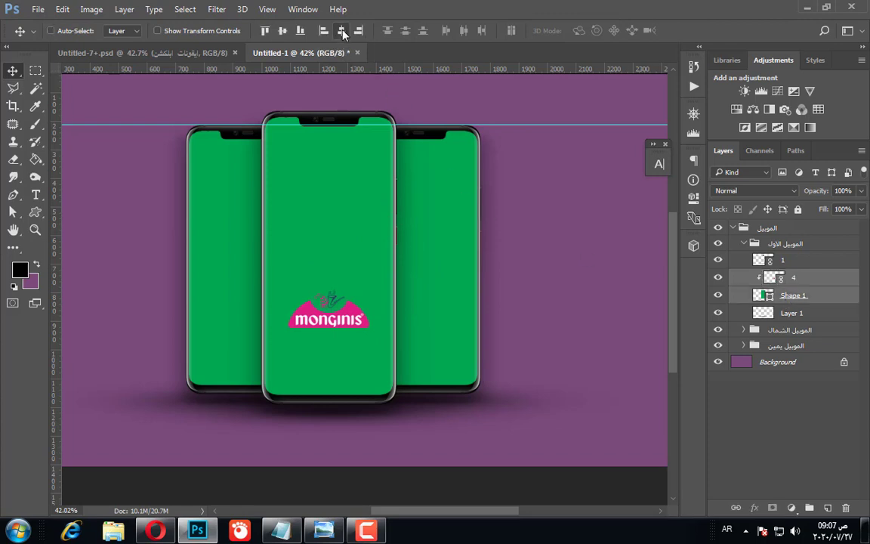
pyautogui.scroll(4, 314, 295)
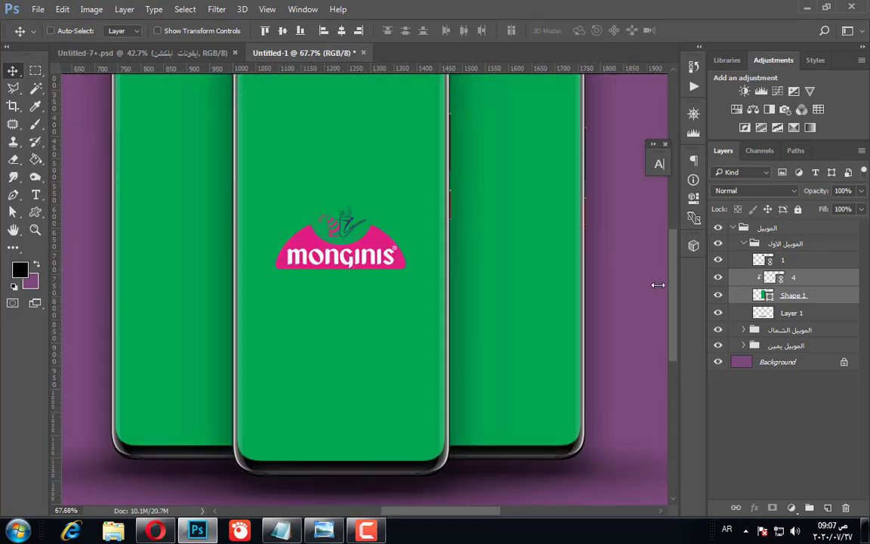
pyautogui.scroll(-5, 315, 263)
pyautogui.scroll(3, 324, 219)
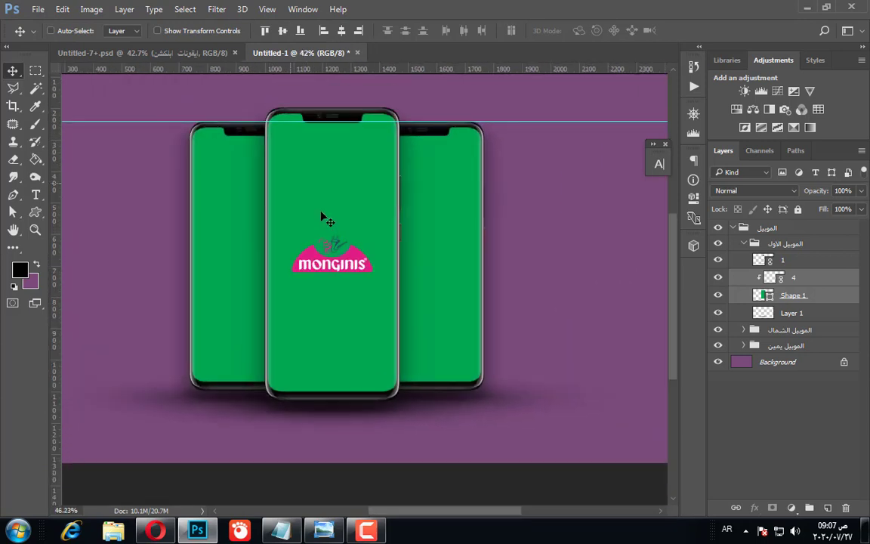
pyautogui.scroll(1, 323, 219)
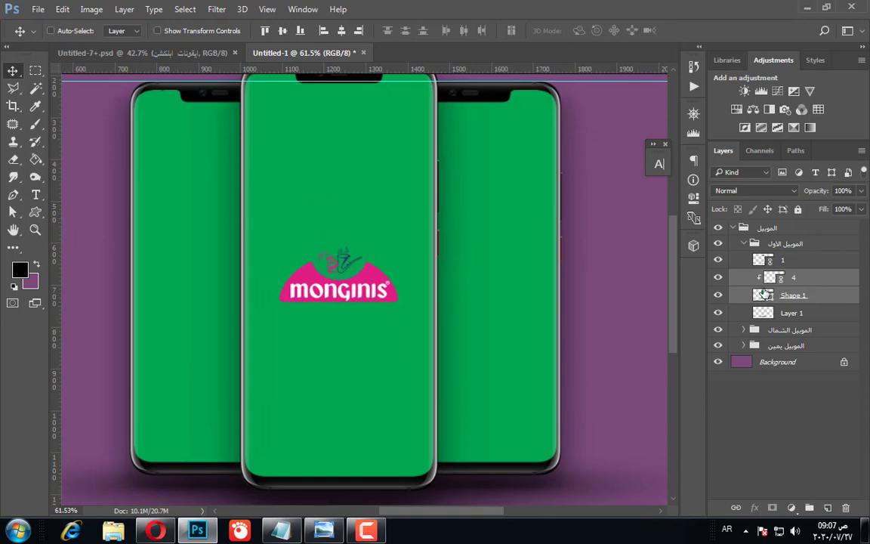
# Recolor the front phone's Shape 1 screen to the purple 7a4b7b sampled from the background
pyautogui.click(763, 295)
pyautogui.doubleClick(762, 296)
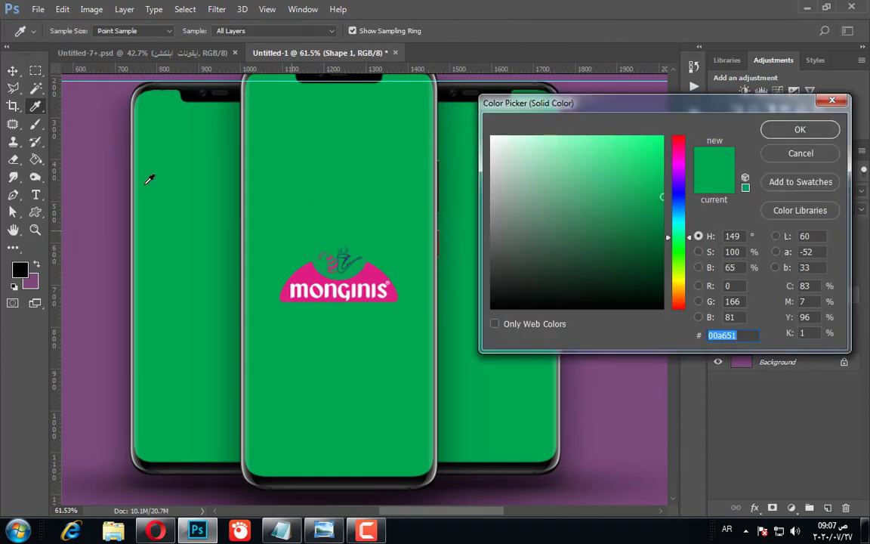
pyautogui.click(101, 85)
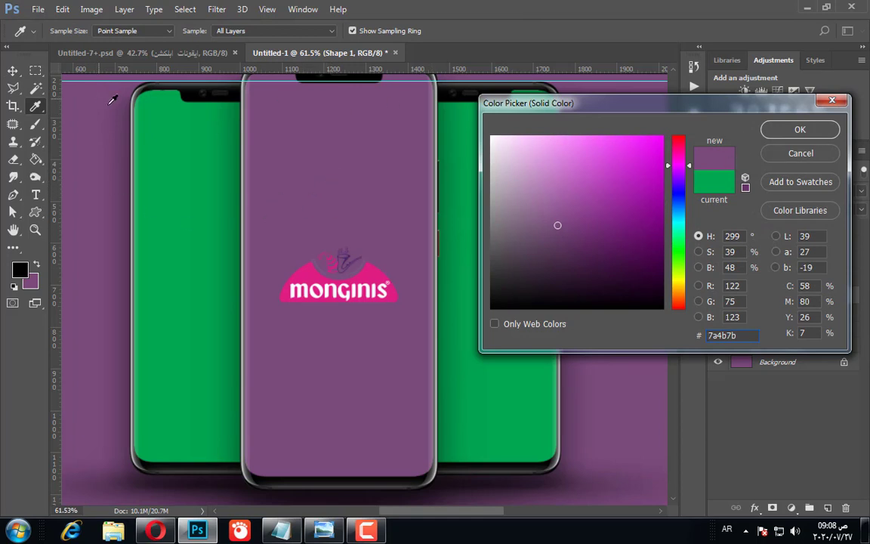
pyautogui.click(796, 132)
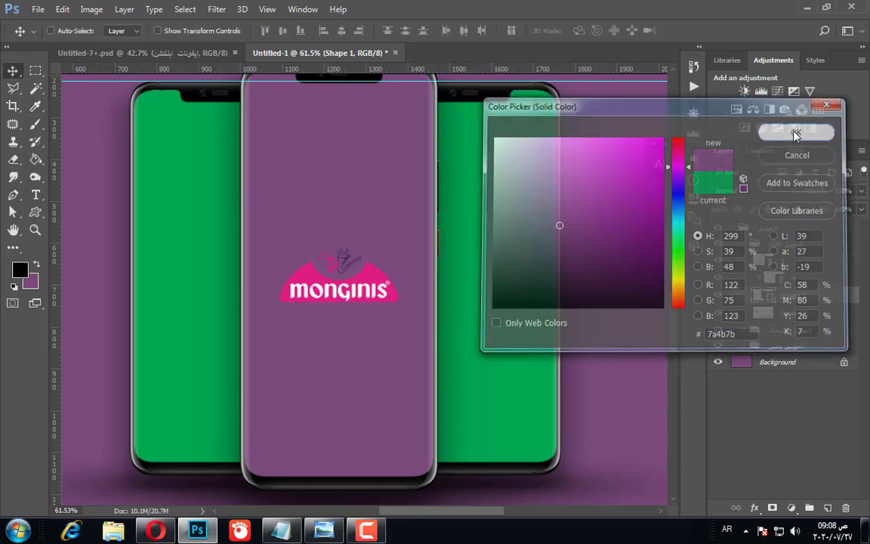
pyautogui.scroll(-5, 398, 315)
pyautogui.scroll(5, 398, 315)
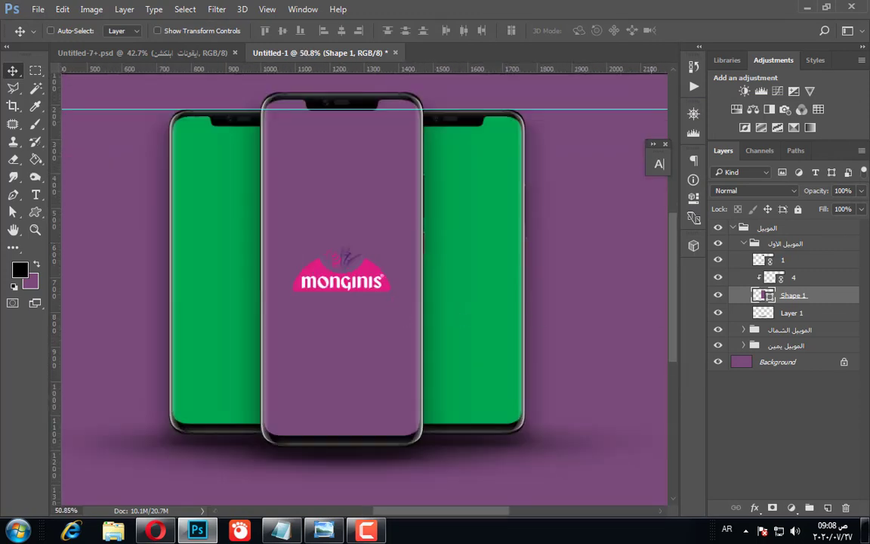
# Collapse the الموبيل الاول group, expand the الموبيل الشمال group and select its Shape 1 screen layer
pyautogui.click(749, 243)
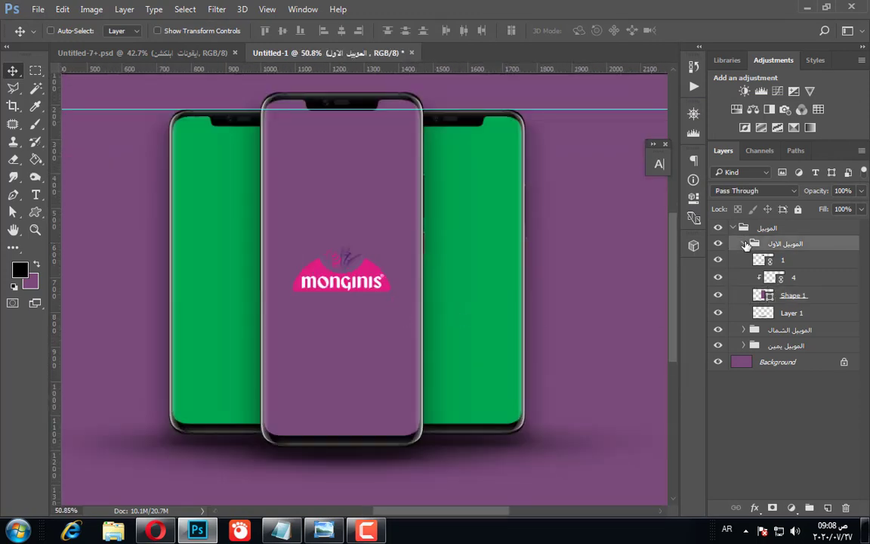
pyautogui.click(744, 243)
pyautogui.scroll(1, 343, 241)
pyautogui.scroll(-2, 344, 242)
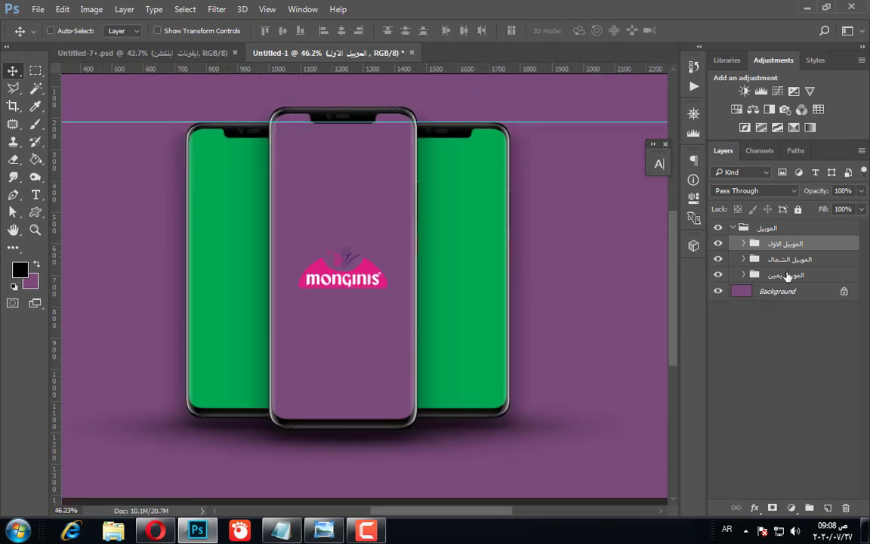
pyautogui.click(743, 259)
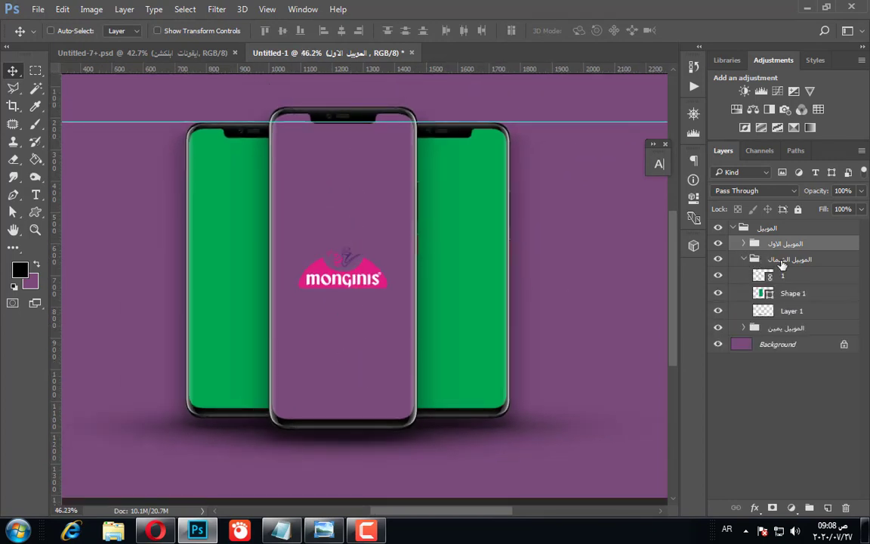
pyautogui.click(755, 259)
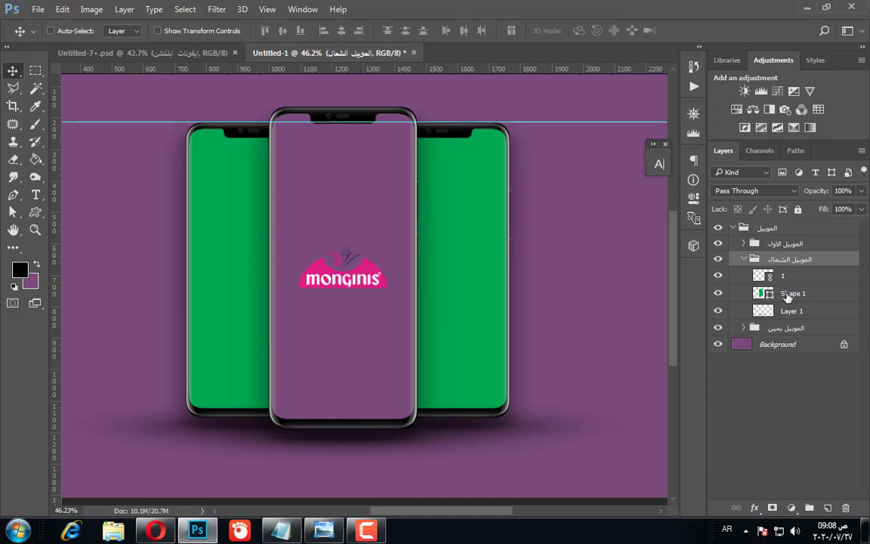
pyautogui.click(788, 294)
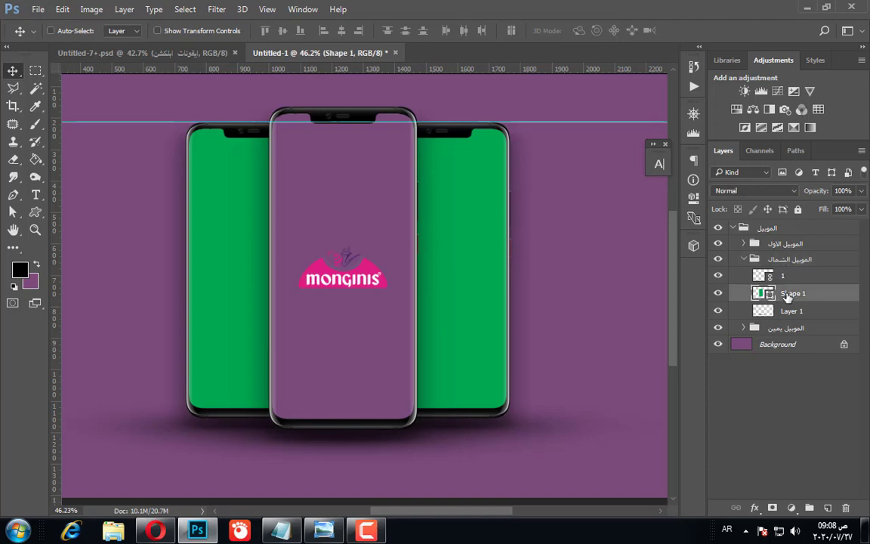
pyautogui.click(717, 293)
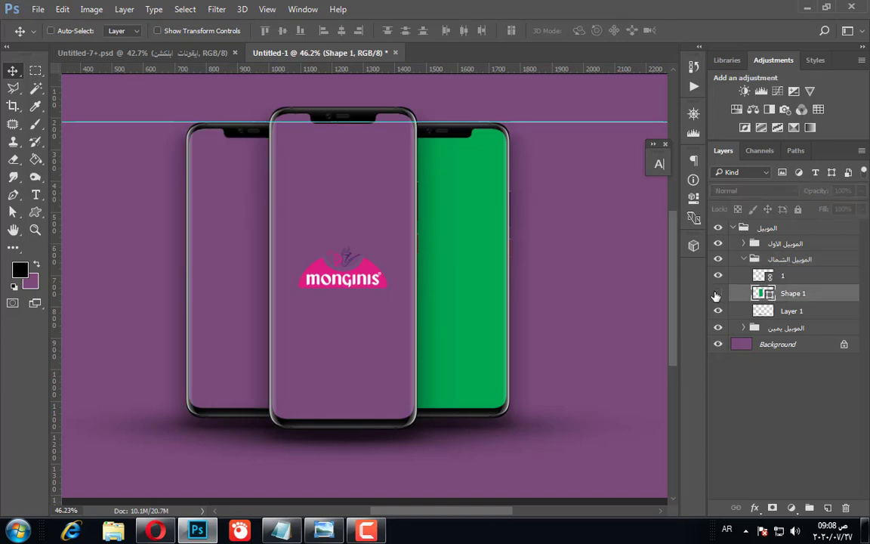
pyautogui.click(717, 293)
# Place the Facebook page screenshot, file 2, as a linked image above Shape 1 and scale it to 28.80%
pyautogui.click(36, 9)
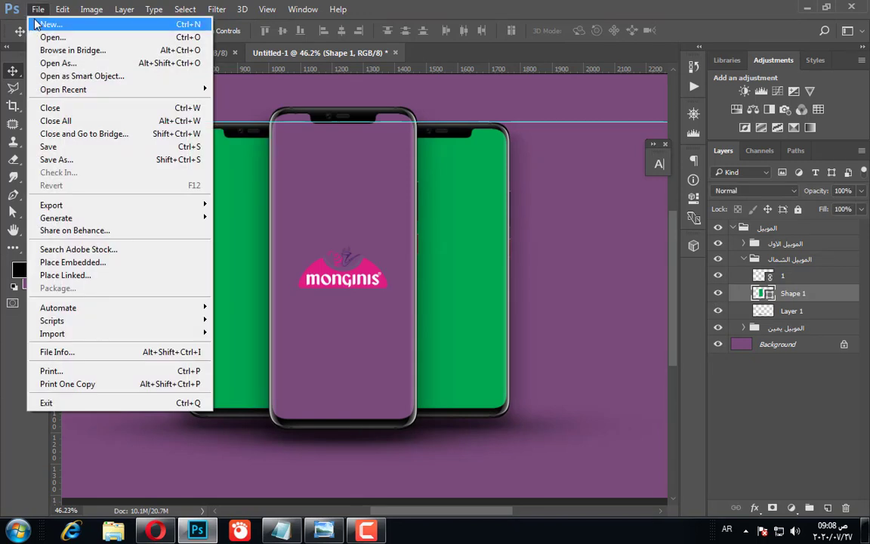
pyautogui.click(91, 276)
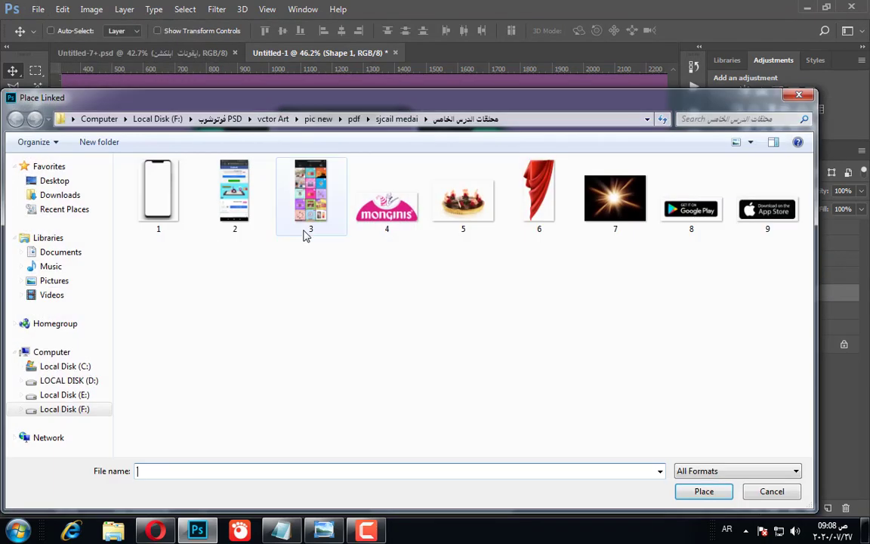
pyautogui.doubleClick(233, 215)
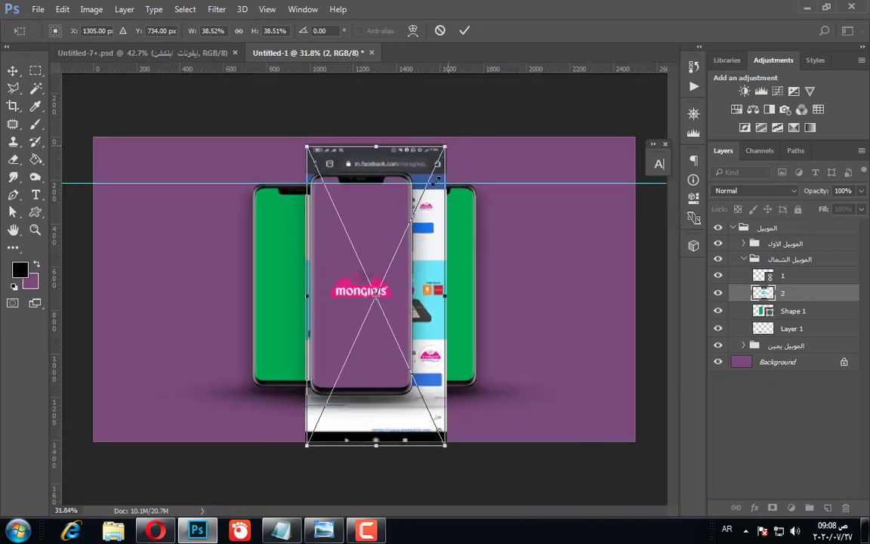
pyautogui.moveTo(449, 141); pyautogui.dragTo(435, 181)
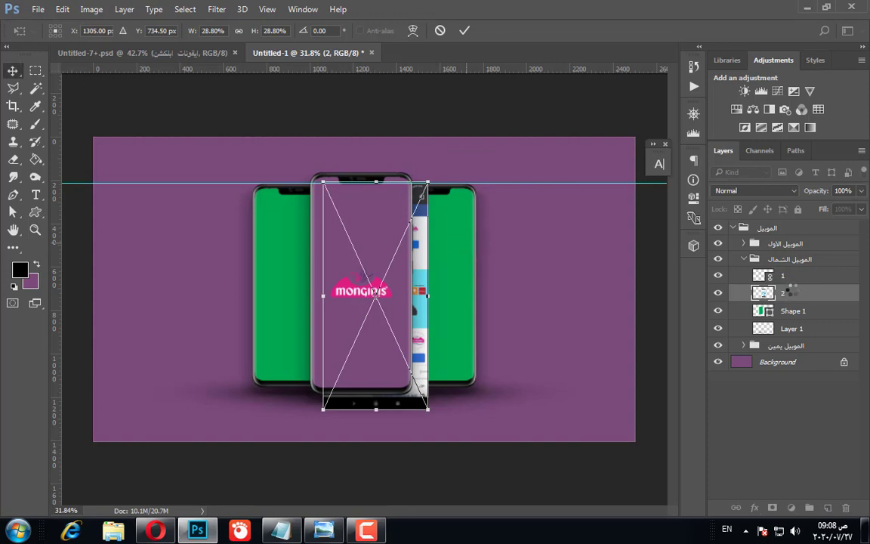
pyautogui.press('Return')
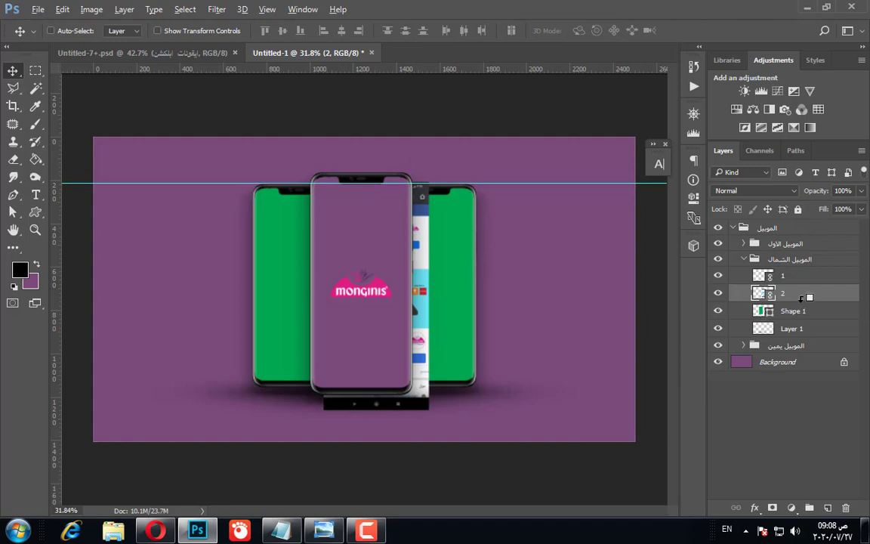
# Clip image 2 to Shape 1 of the الموبيل الشمال group and move it over that rear phone's screen
pyautogui.press('alt')
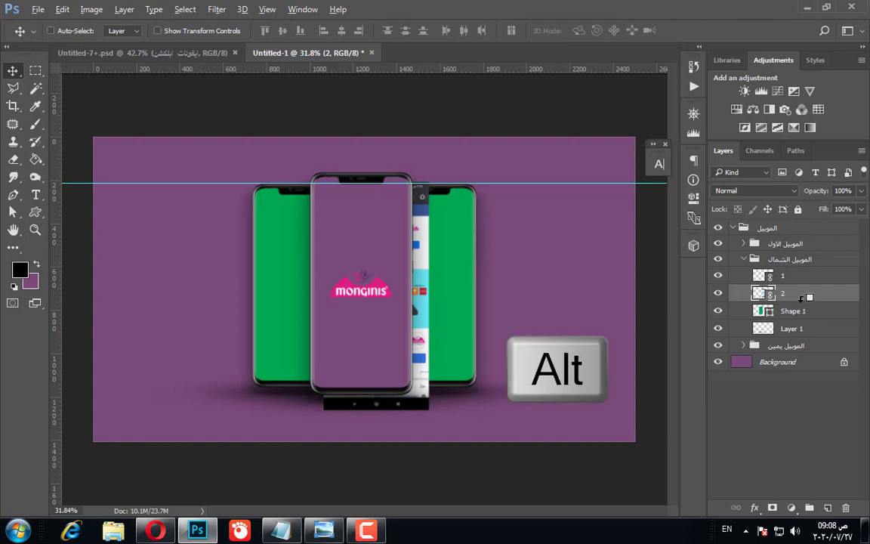
pyautogui.keyDown('alt'); pyautogui.click(804, 297); pyautogui.keyUp('alt')
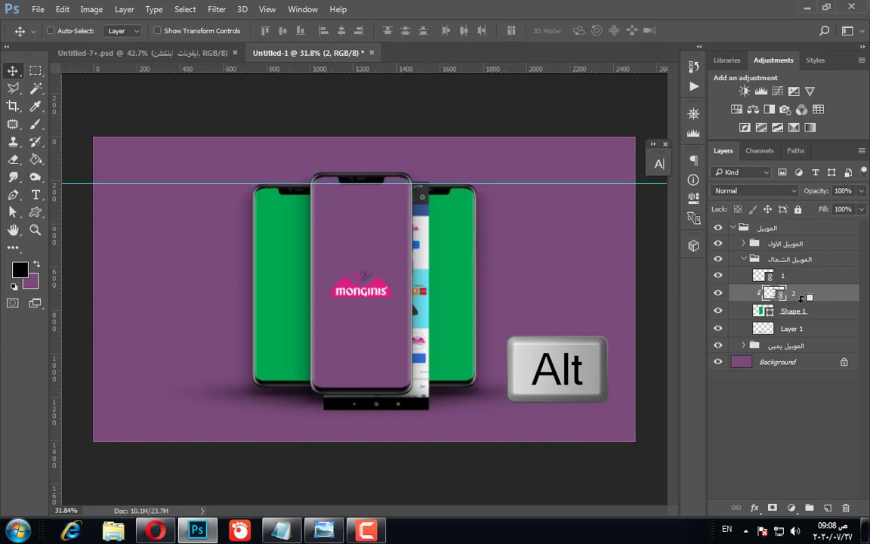
pyautogui.moveTo(393, 281); pyautogui.dragTo(318, 255)
pyautogui.scroll(3, 254, 238)
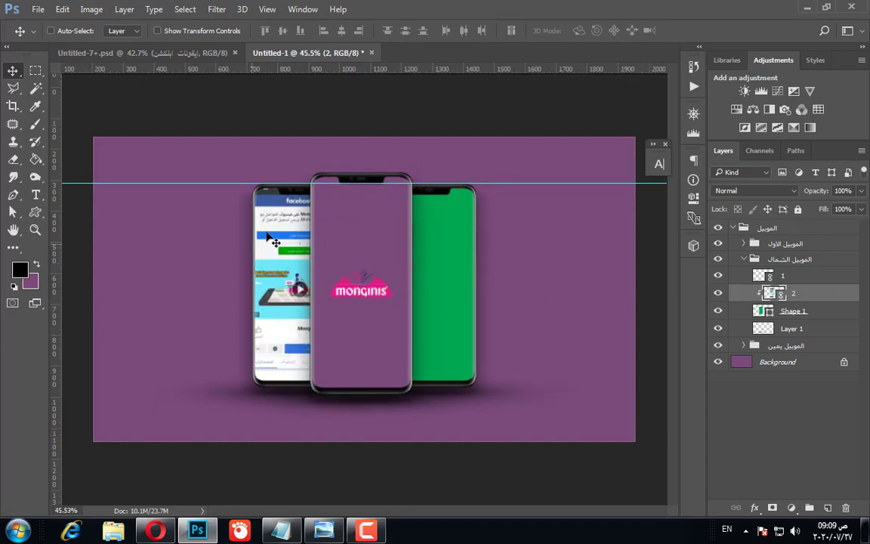
pyautogui.scroll(1, 302, 226)
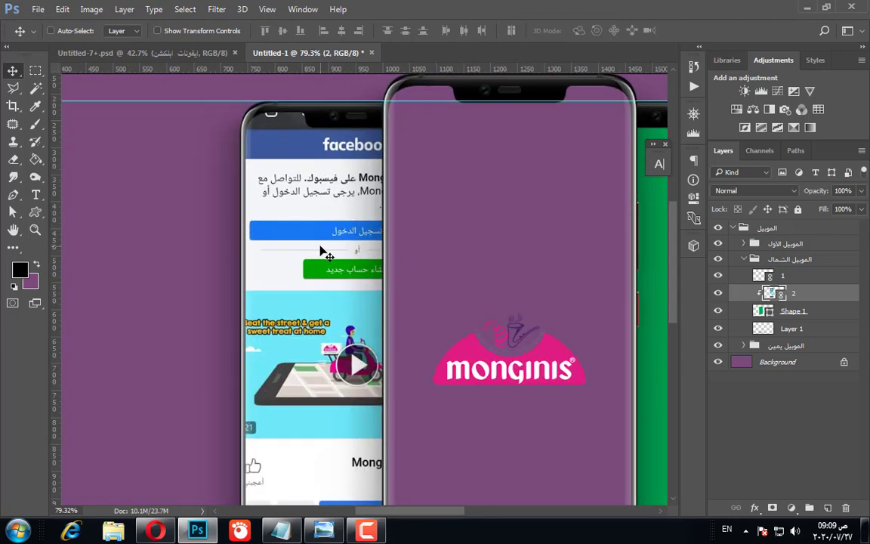
# Shift image 2 slightly left and up so its full facebook header sits beside the front phone, just under the notch
pyautogui.moveTo(323, 248)
pyautogui.mouseDown()
pyautogui.moveTo(280, 262)
pyautogui.moveTo(290, 263)
pyautogui.moveTo(290, 246)
pyautogui.moveTo(311, 235)
pyautogui.moveTo(307, 245)
pyautogui.mouseUp()
pyautogui.scroll(-3, 306, 317)
pyautogui.scroll(2, 306, 317)
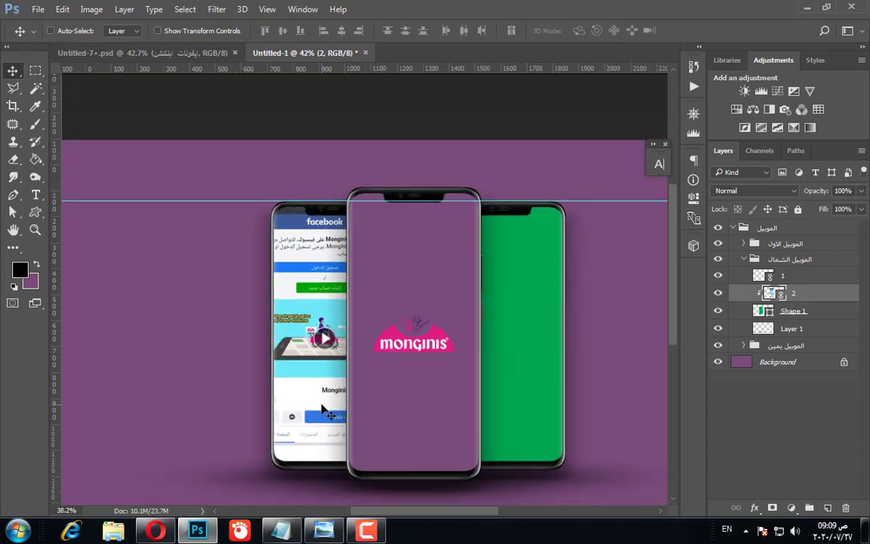
pyautogui.moveTo(296, 309); pyautogui.dragTo(288, 309)
pyautogui.hotkey('shift', 'Left')
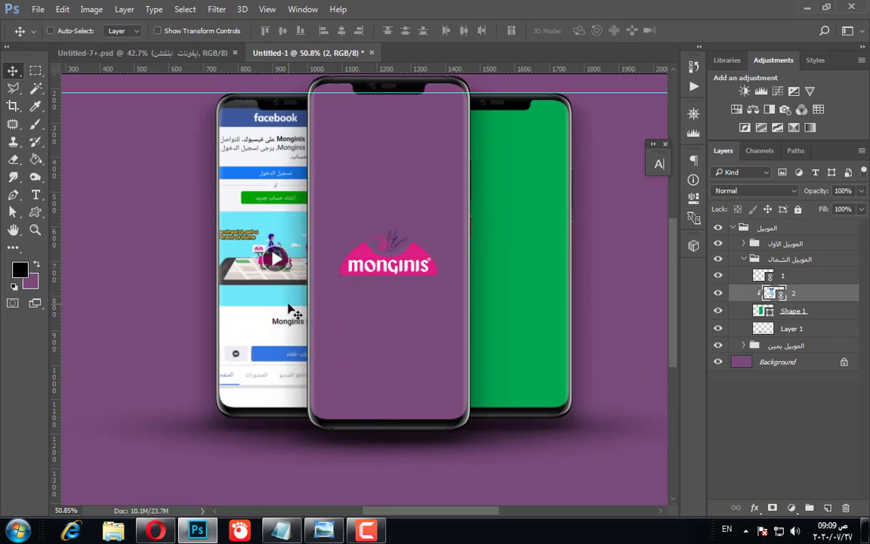
pyautogui.scroll(-3, 289, 309)
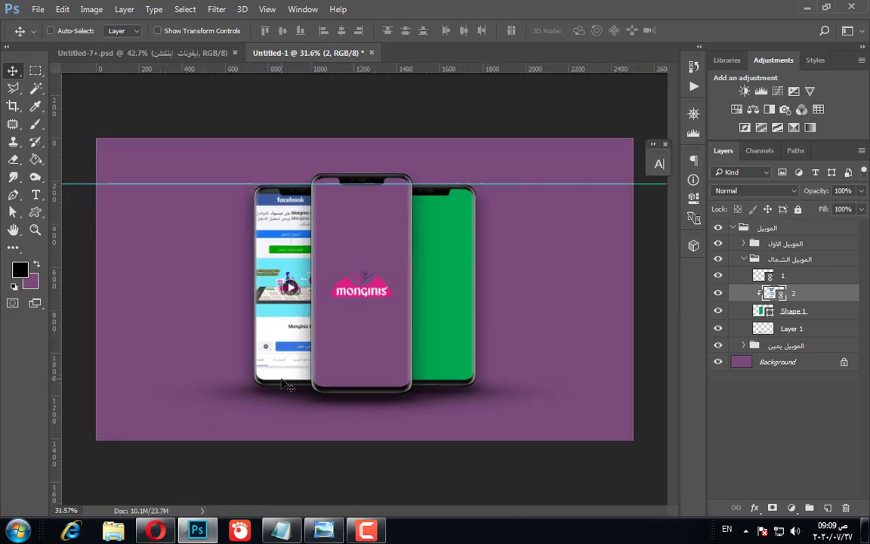
pyautogui.scroll(-1, 317, 260)
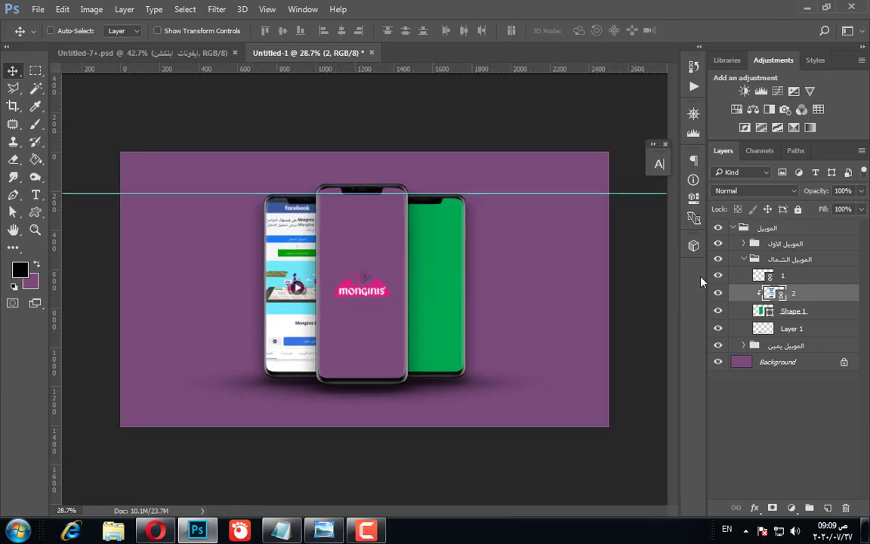
# Collapse the الموبيل الشمال group, expand the الموبيل يمين group and select its Shape 1 screen layer
pyautogui.click(744, 260)
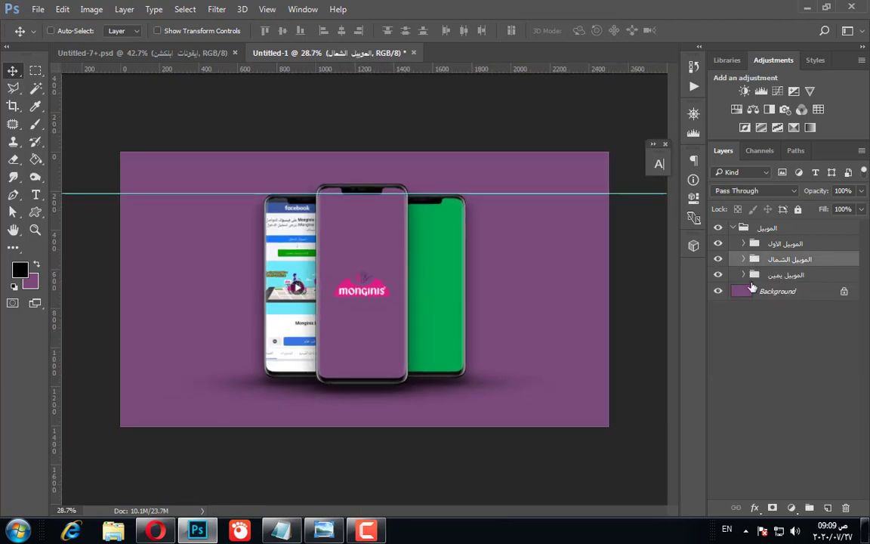
pyautogui.click(747, 277)
pyautogui.click(743, 276)
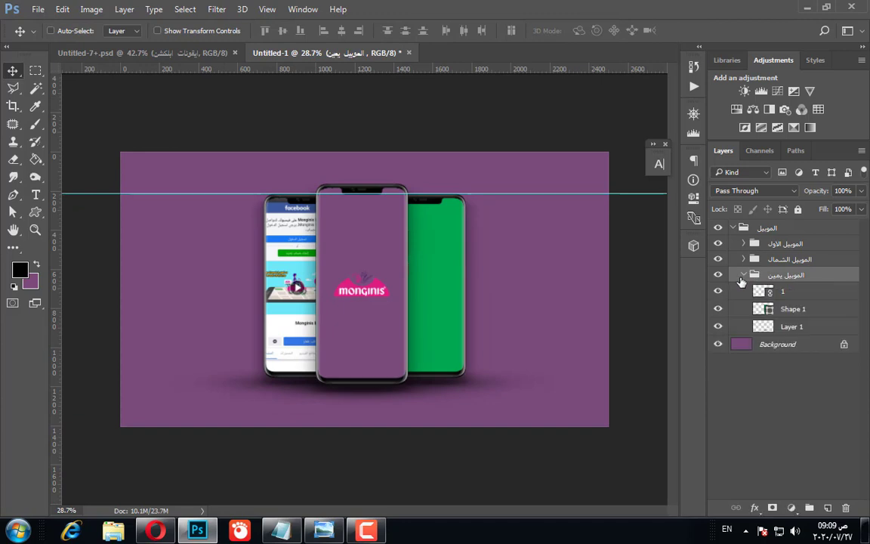
pyautogui.click(717, 275)
pyautogui.click(717, 274)
pyautogui.click(764, 309)
pyautogui.click(718, 309)
pyautogui.click(718, 310)
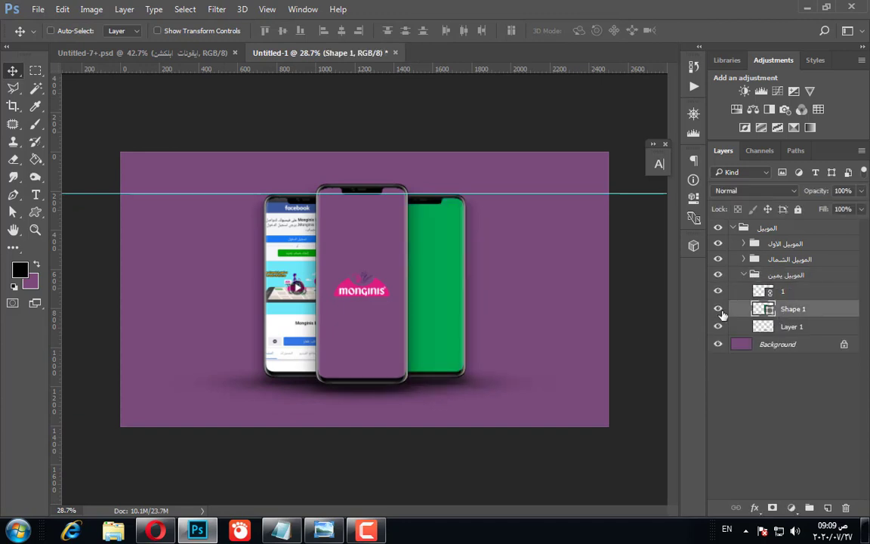
# Place the post grid screenshot, file 3, as a linked image above Shape 1 and scale it to about 30.3%
pyautogui.click(37, 9)
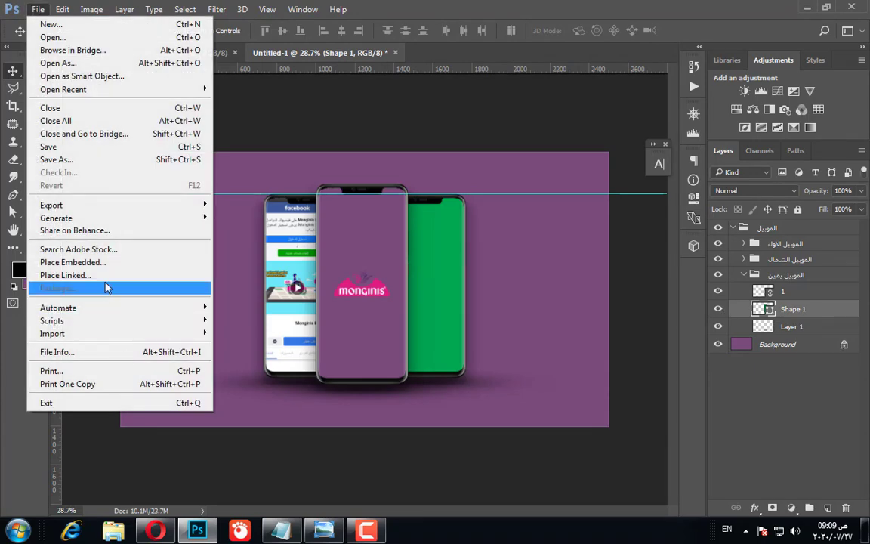
pyautogui.click(104, 276)
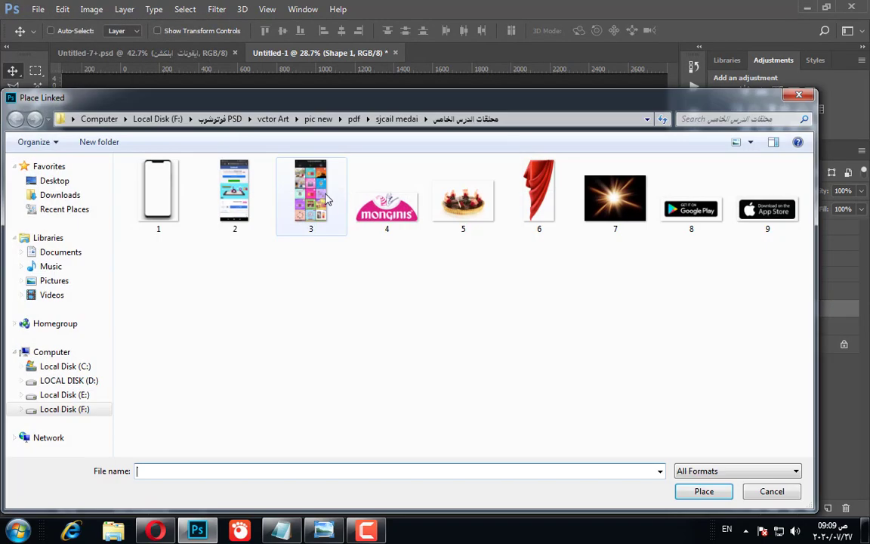
pyautogui.doubleClick(325, 198)
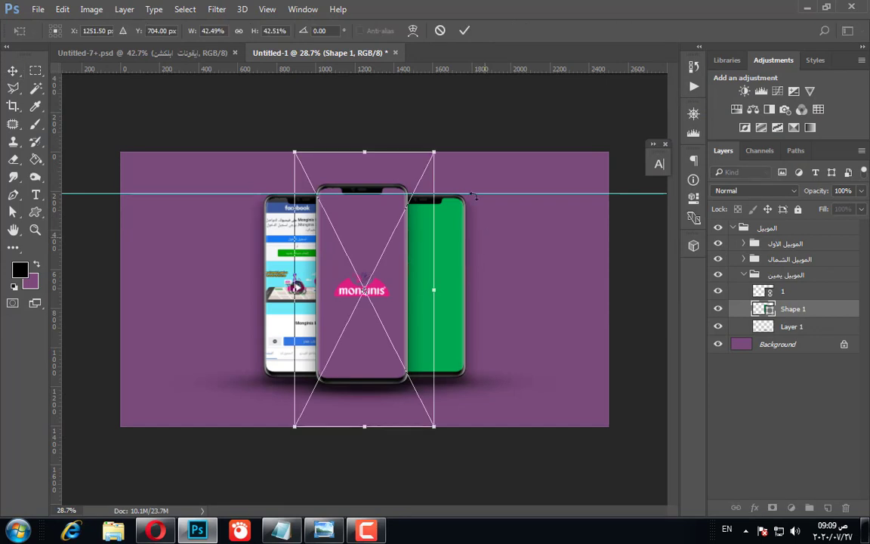
pyautogui.moveTo(432, 153); pyautogui.dragTo(415, 192)
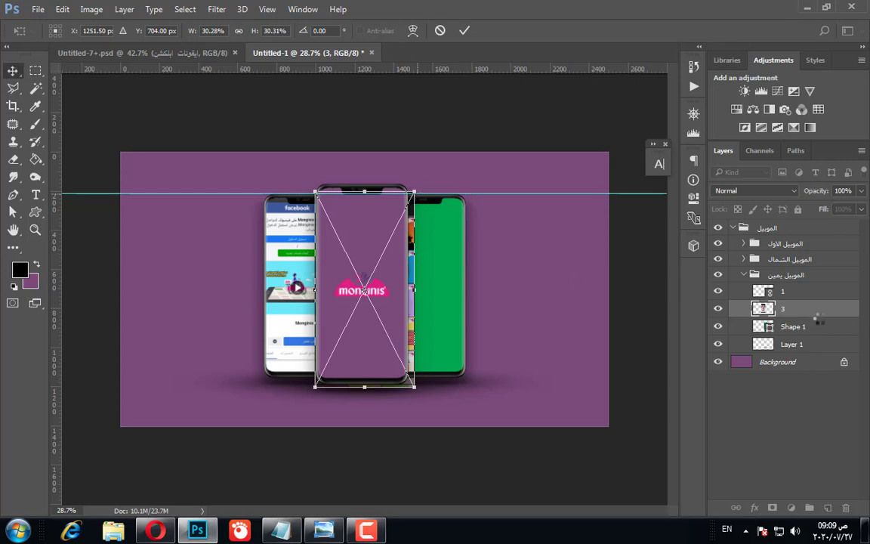
pyautogui.press('Return')
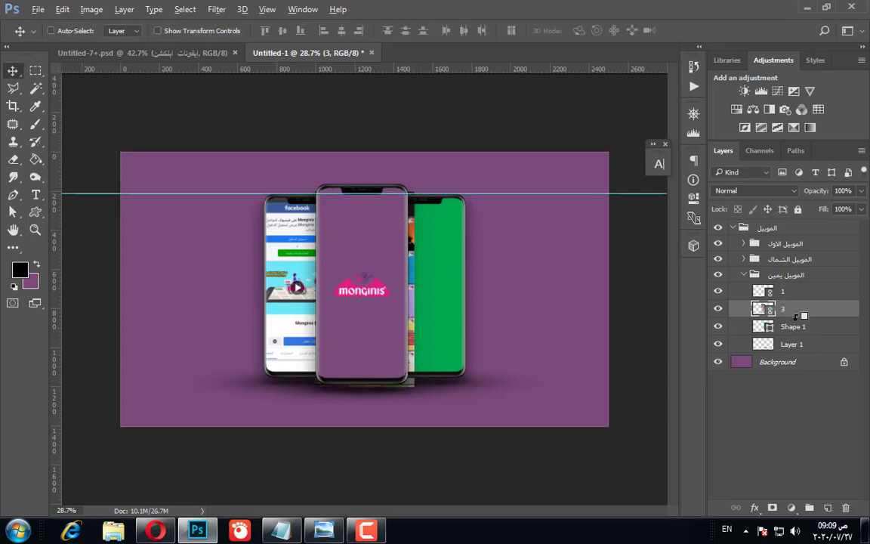
# Clip image 3 to Shape 1 of the الموبيل يمين group and position it so two post columns fill the exposed screen
pyautogui.keyDown('alt'); pyautogui.click(797, 316); pyautogui.keyUp('alt')
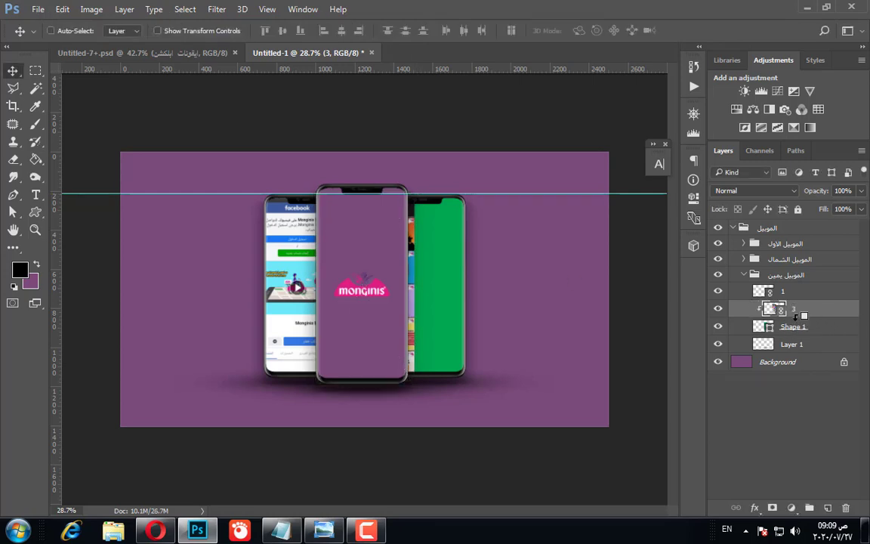
pyautogui.moveTo(405, 289); pyautogui.dragTo(462, 291)
pyautogui.scroll(4, 477, 269)
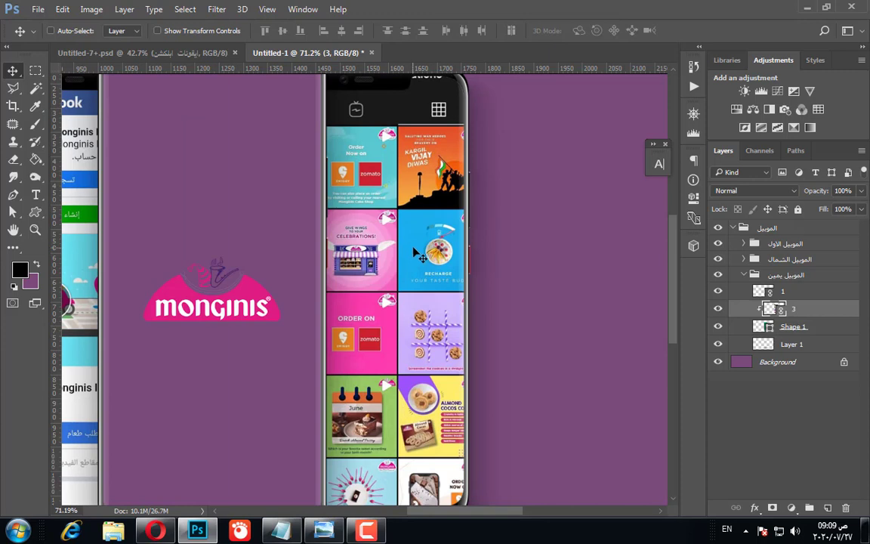
pyautogui.moveTo(414, 254); pyautogui.dragTo(453, 253)
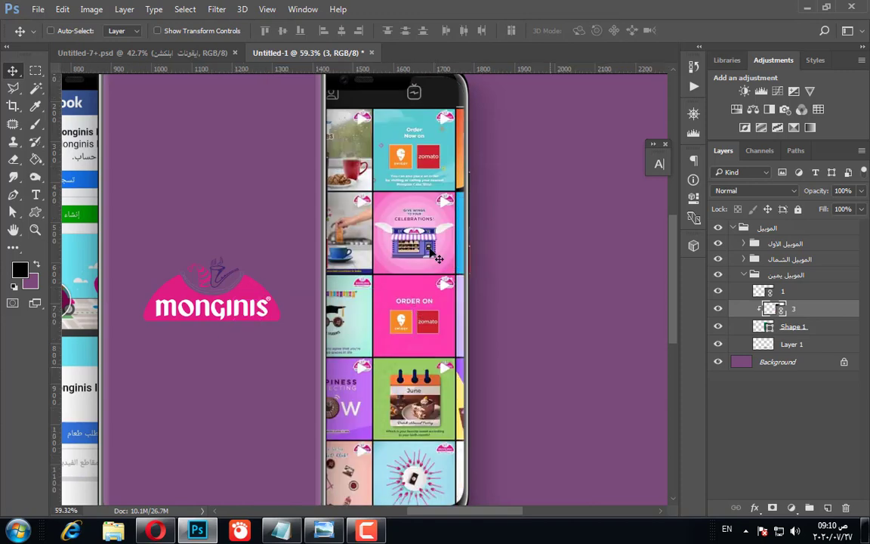
pyautogui.scroll(-3, 437, 258)
pyautogui.moveTo(389, 230); pyautogui.dragTo(427, 249)
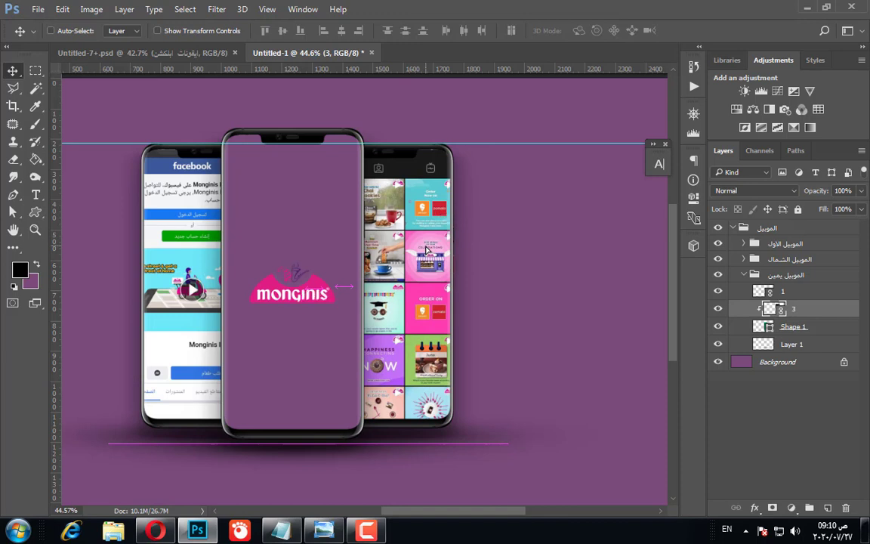
# Nudge image 3 slightly up and to the right within its phone screen, and select the الموبيل يمين group
pyautogui.press('Up')
pyautogui.press('Up')
pyautogui.press('Up')
pyautogui.press('Up')
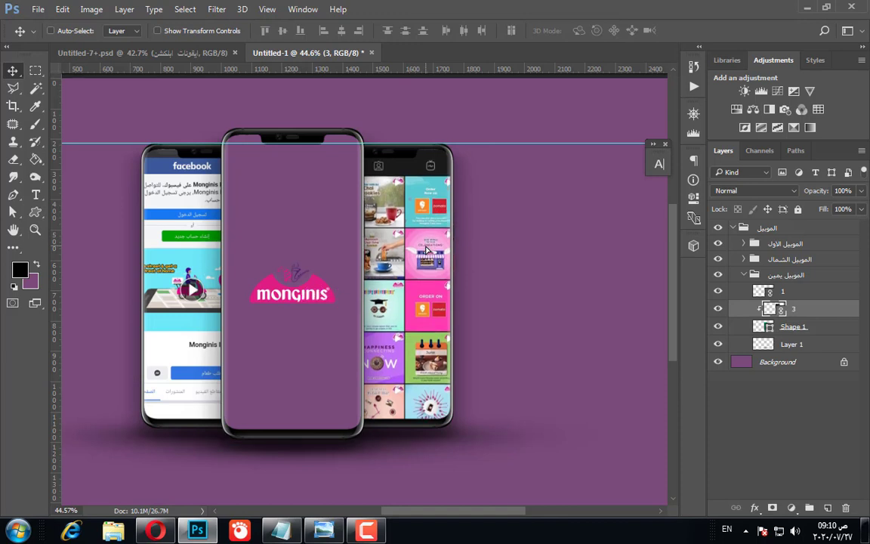
pyautogui.press('Right')
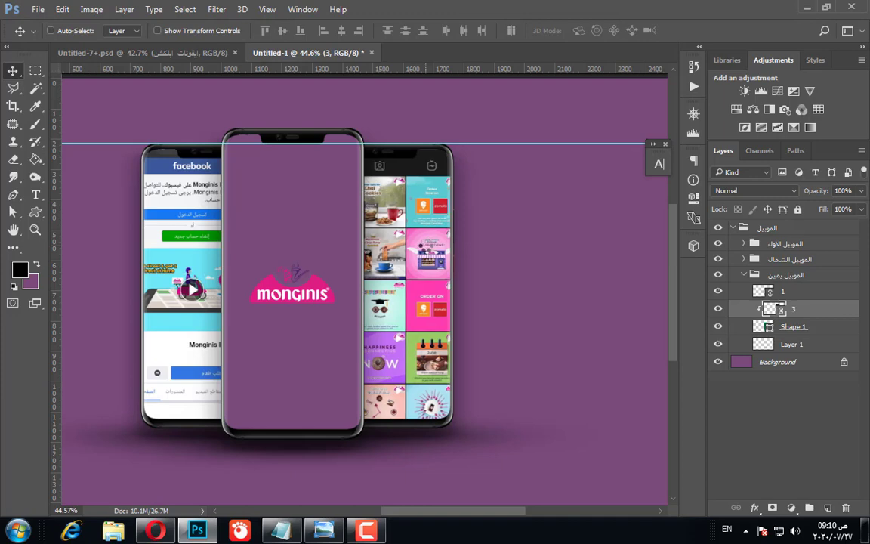
pyautogui.scroll(-3, 426, 249)
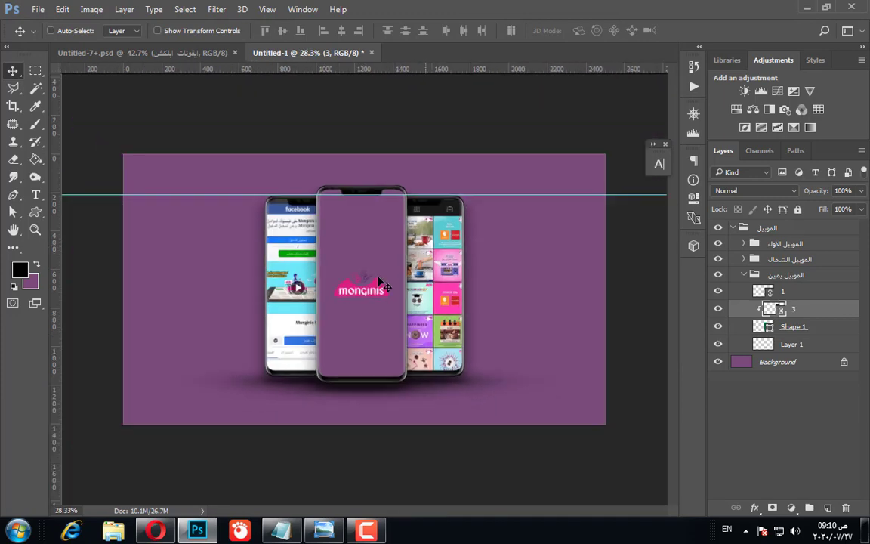
pyautogui.scroll(2, 383, 283)
pyautogui.click(748, 277)
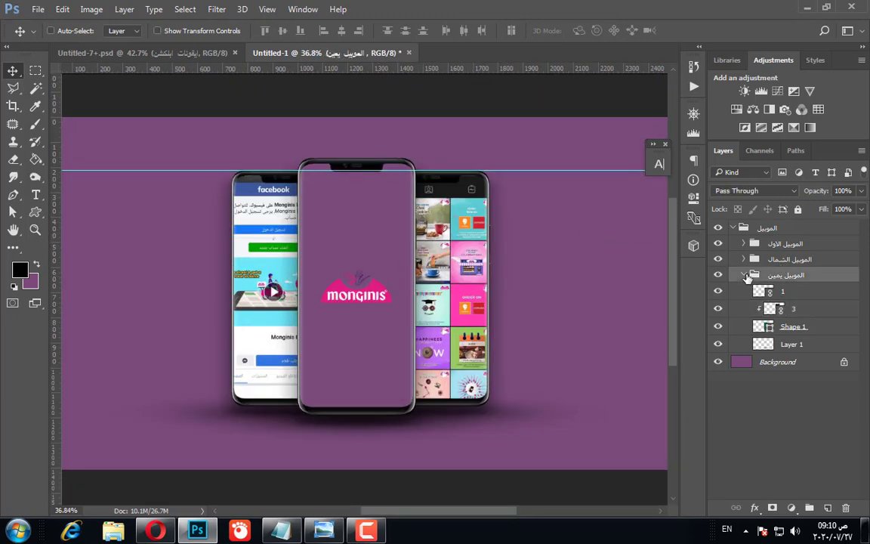
# Collapse the الموبيل يمين group and its parent الموبيل group
pyautogui.click(746, 276)
pyautogui.click(734, 229)
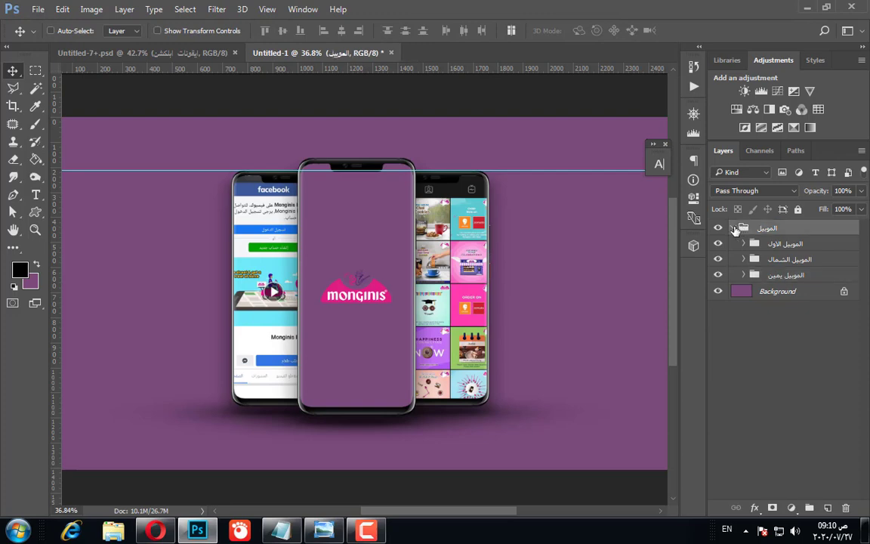
pyautogui.click(733, 228)
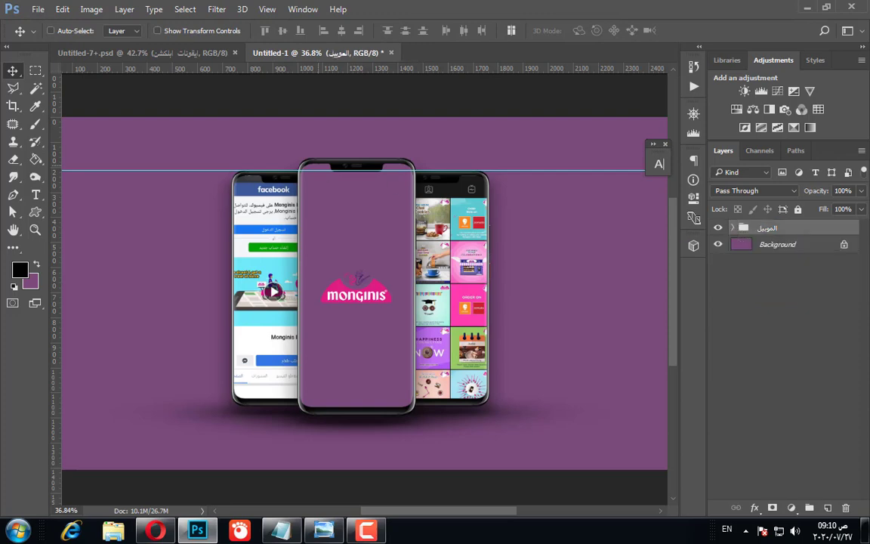
# Place the red curtain, file 6, as a linked image, scale it to about 54.75% and move it over the middle phone's upper-left corner
pyautogui.click(43, 9)
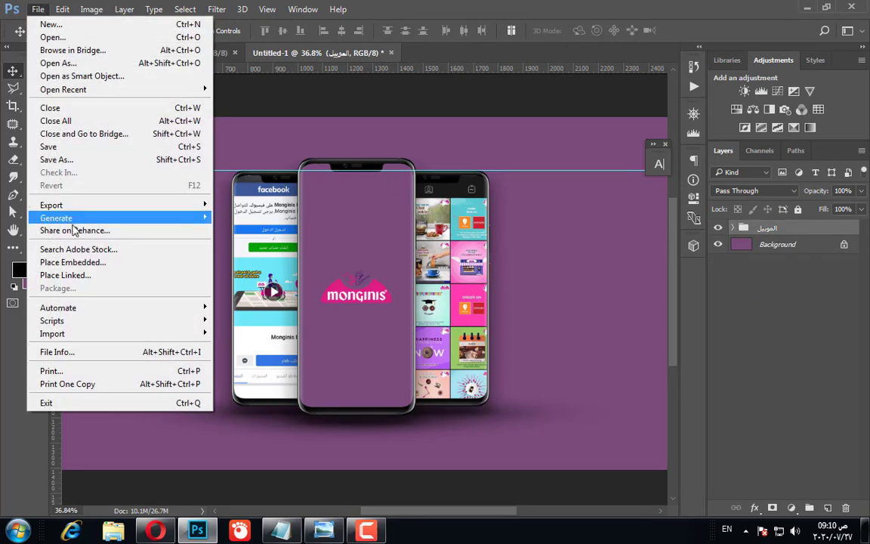
pyautogui.click(73, 275)
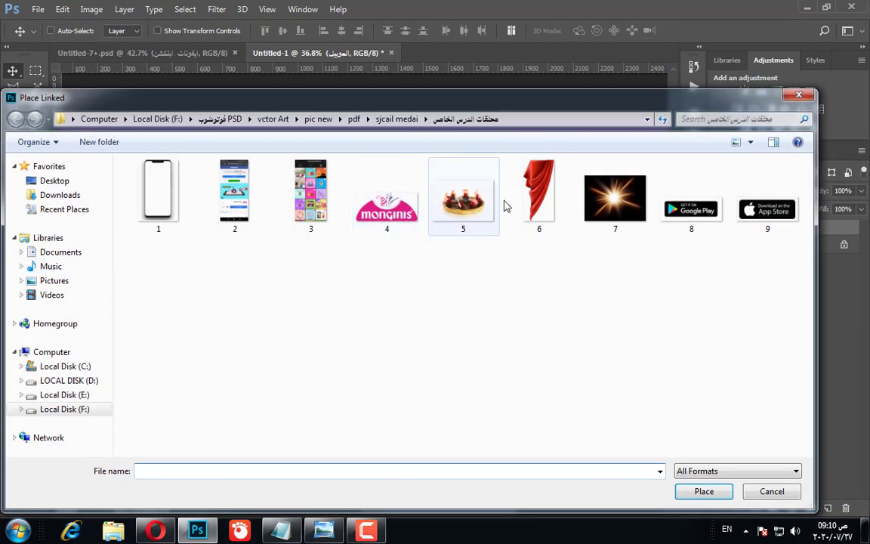
pyautogui.doubleClick(551, 198)
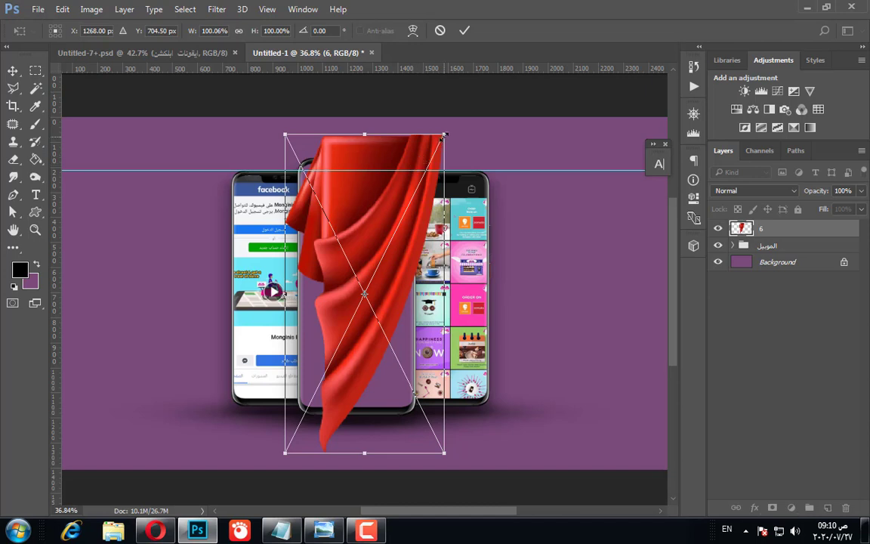
pyautogui.moveTo(443, 135); pyautogui.dragTo(393, 201)
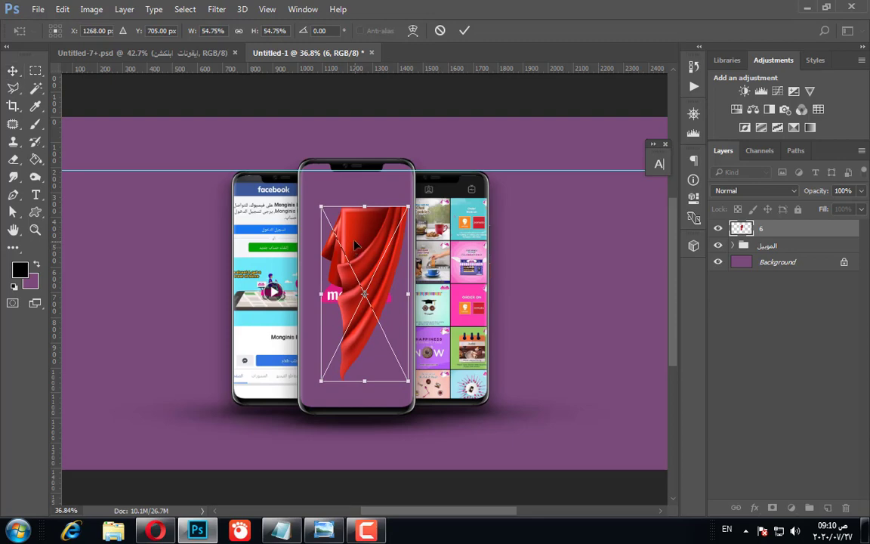
pyautogui.moveTo(355, 244); pyautogui.dragTo(317, 195)
pyautogui.scroll(4, 323, 151)
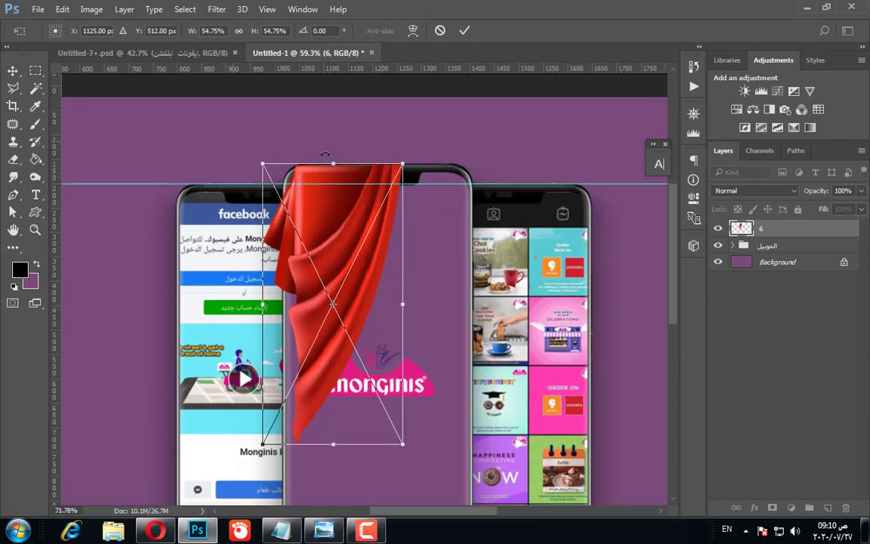
pyautogui.scroll(1, 324, 154)
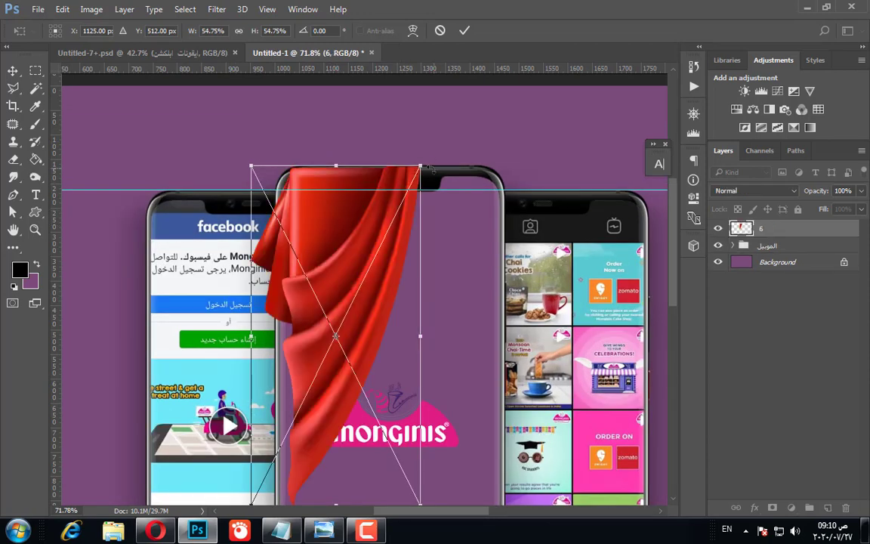
# Shrink the curtain to about 51.45% width and 50.75% height, and apply the placement
pyautogui.moveTo(432, 171); pyautogui.dragTo(404, 190)
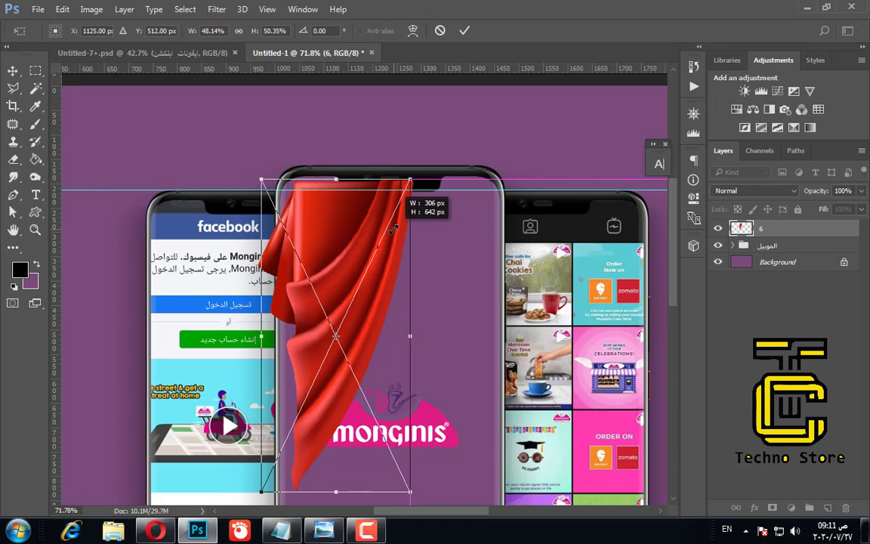
pyautogui.hotkey('ctrl', 'z')
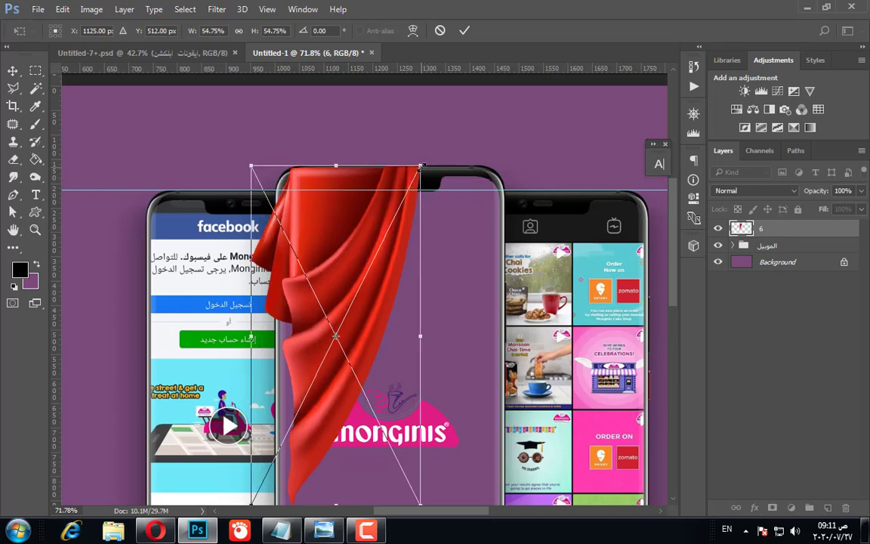
pyautogui.moveTo(421, 165); pyautogui.dragTo(411, 185)
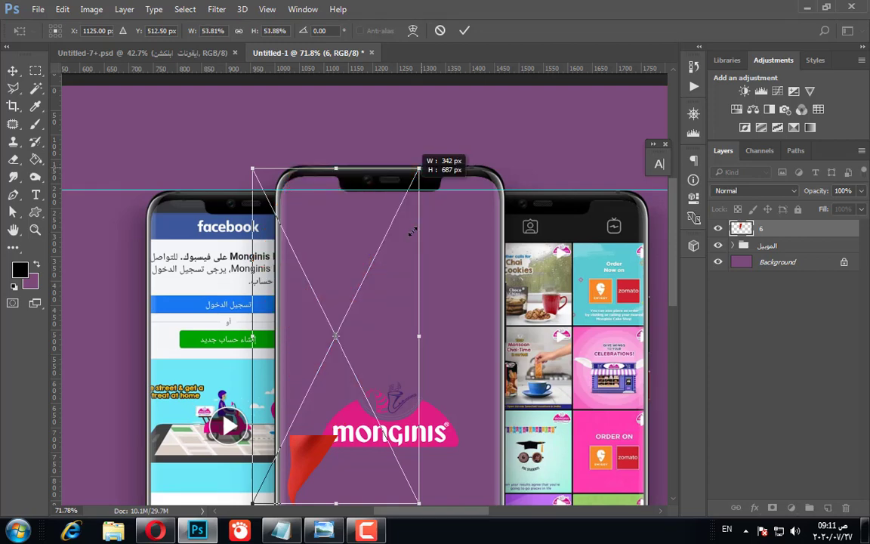
pyautogui.moveTo(409, 232); pyautogui.dragTo(413, 232)
pyautogui.scroll(-1, 412, 232)
pyautogui.scroll(-1, 412, 232)
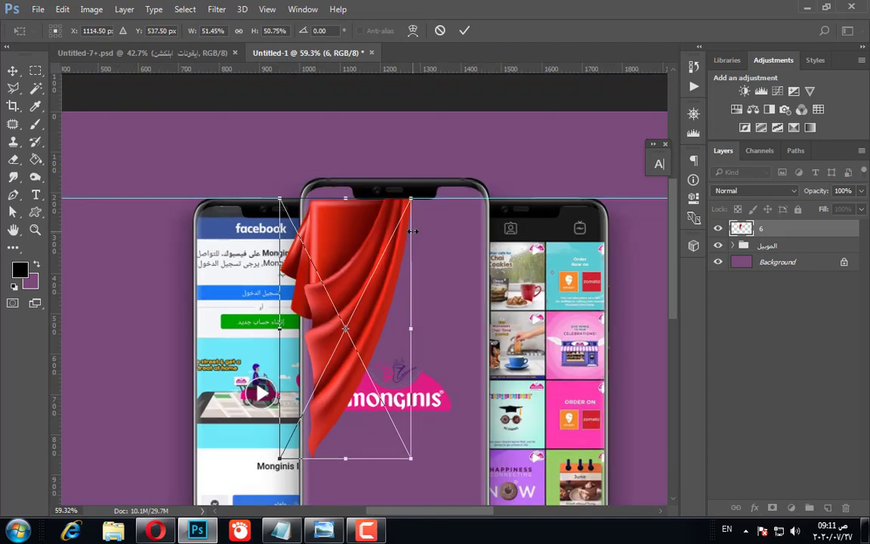
pyautogui.press('Return')
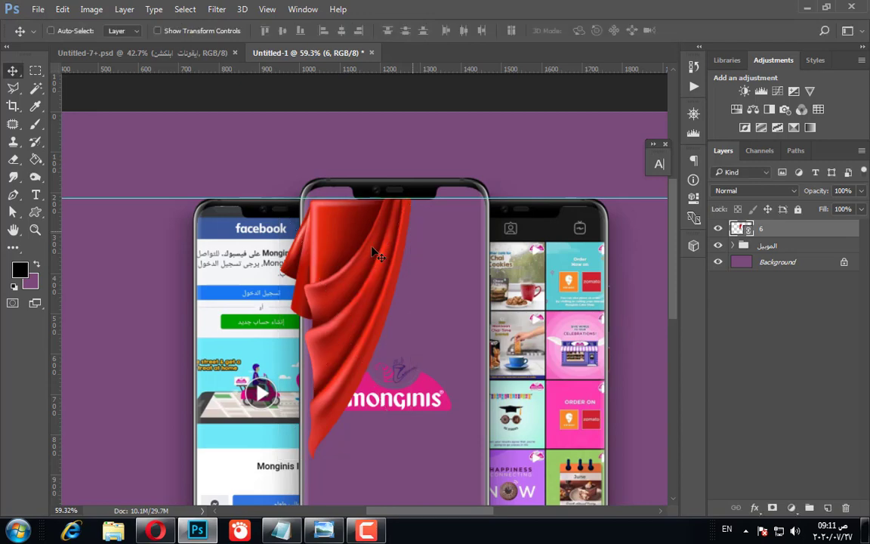
# Move the curtain up and left so it drapes over the middle phone's upper-left corner
pyautogui.scroll(4, 372, 221)
pyautogui.scroll(1, 317, 157)
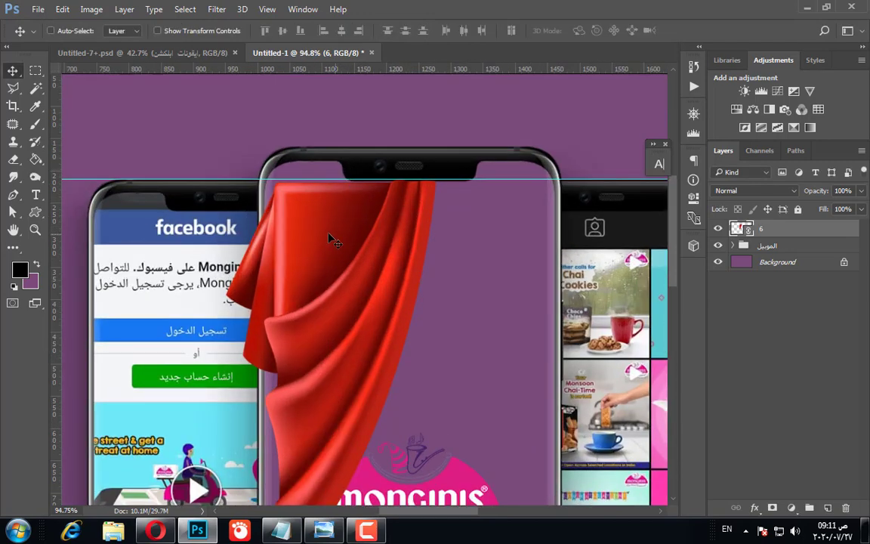
pyautogui.hotkey('shift', 'Up')
pyautogui.hotkey('shift', 'Up')
pyautogui.hotkey('shift', 'Up')
pyautogui.hotkey('shift', 'Up')
pyautogui.hotkey('shift', 'Left')
pyautogui.hotkey('shift', 'Left')
pyautogui.moveTo(307, 206); pyautogui.dragTo(307, 204)
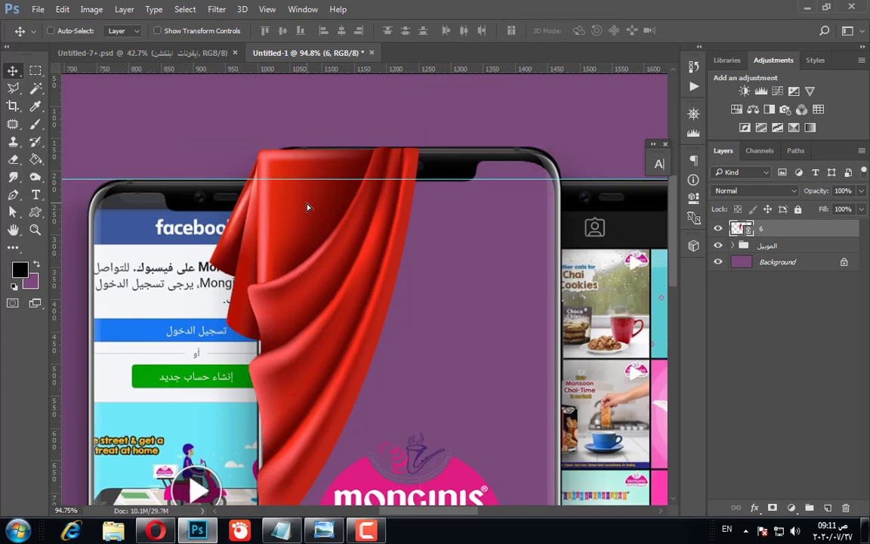
# Fine-tune the curtain's position so it covers the middle phone's top frame edge and slightly overhangs its left side
pyautogui.scroll(5, 316, 136)
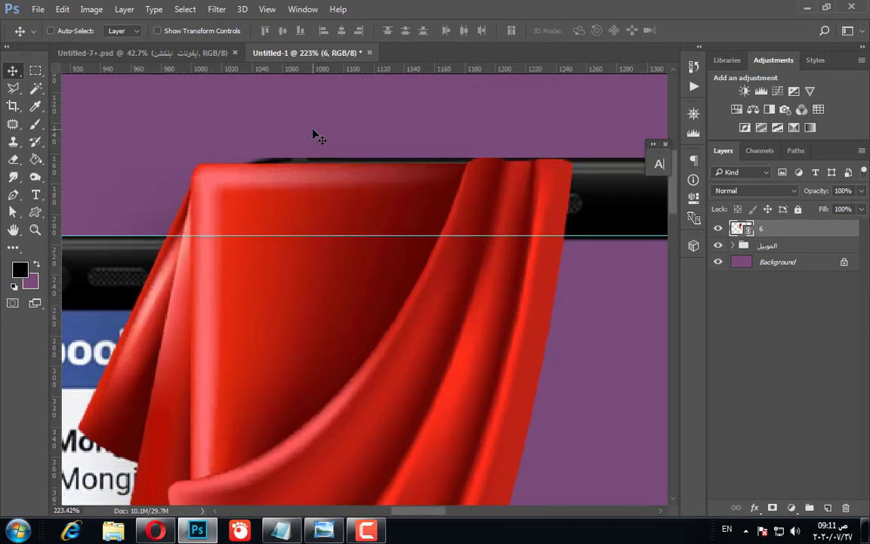
pyautogui.scroll(3, 316, 135)
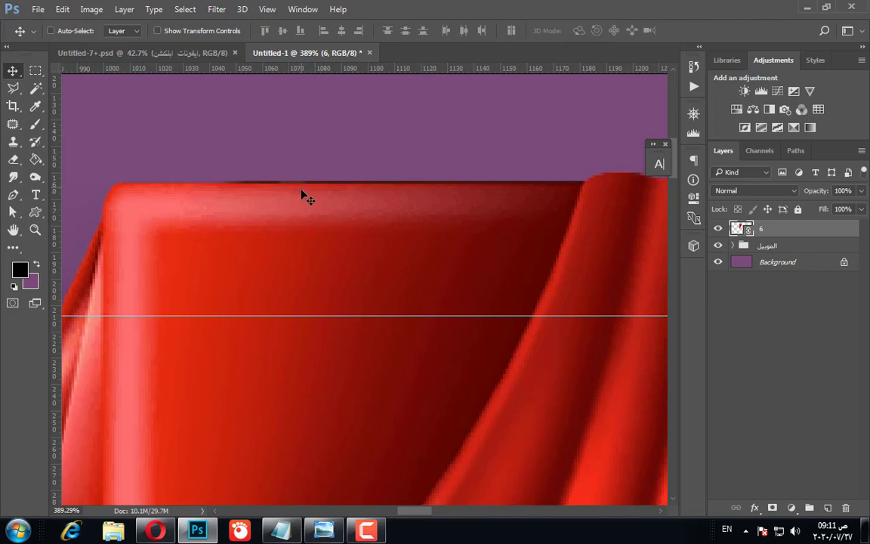
pyautogui.scroll(-2, 310, 194)
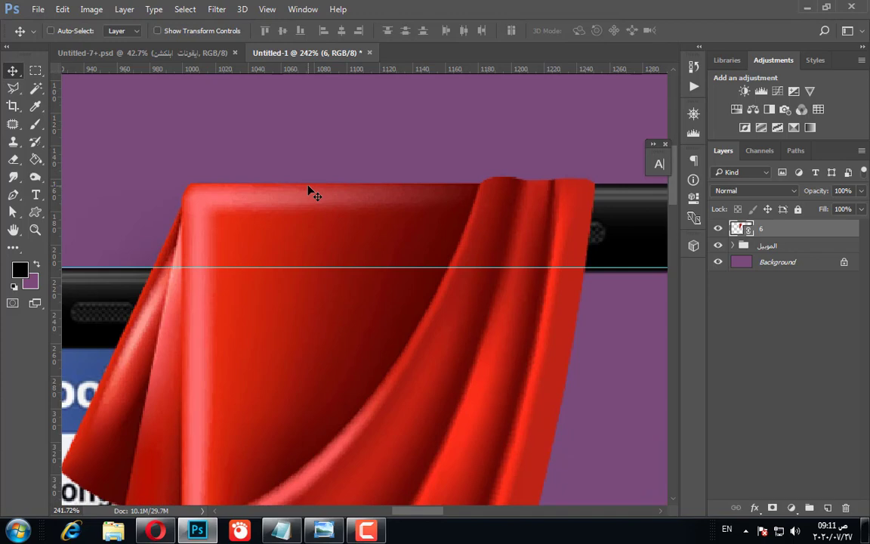
pyautogui.scroll(-6, 348, 175)
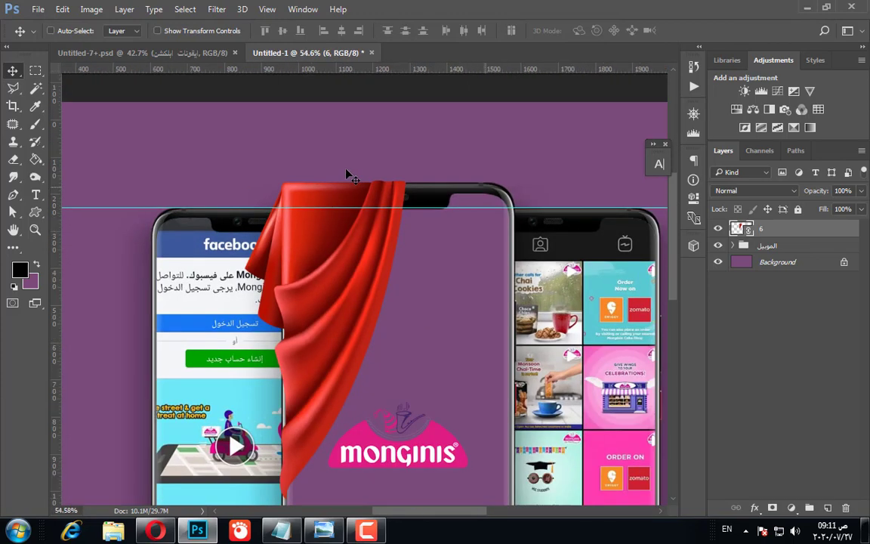
pyautogui.scroll(-2, 349, 175)
pyautogui.scroll(5, 355, 270)
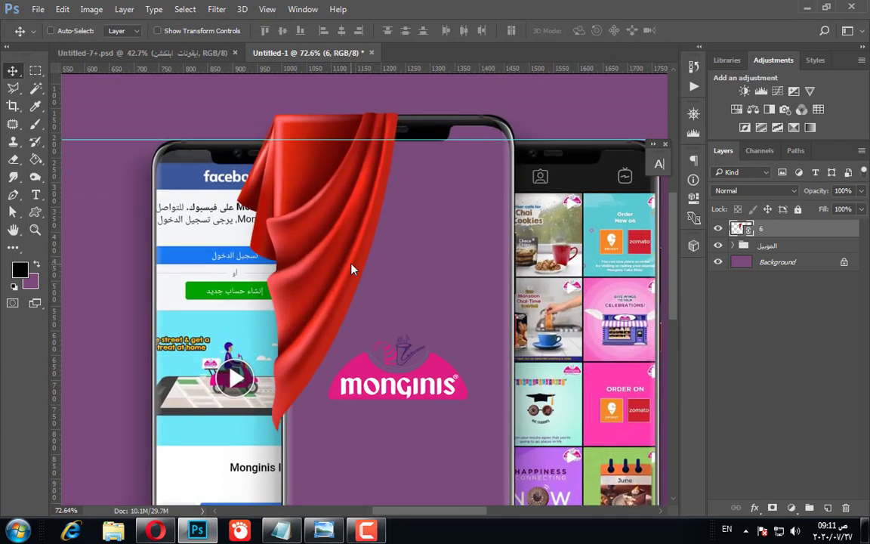
pyautogui.scroll(-4, 351, 268)
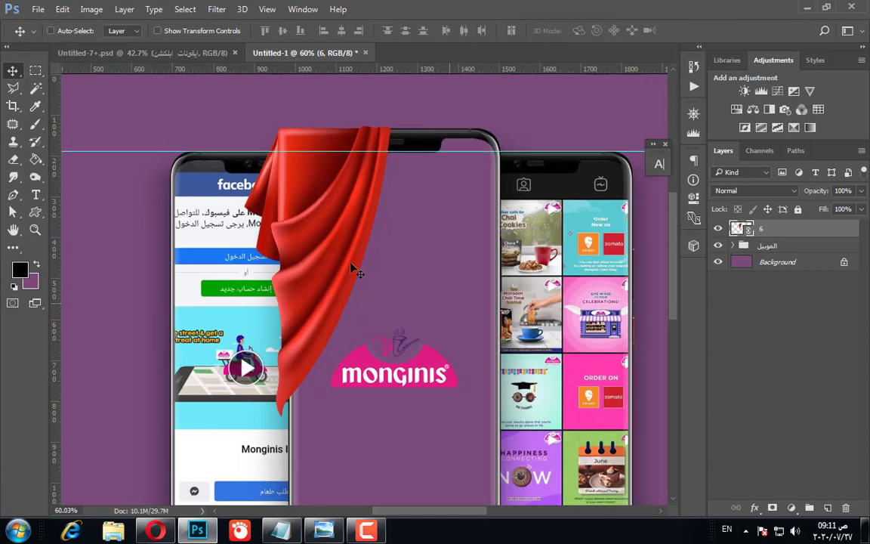
pyautogui.scroll(-2, 351, 268)
pyautogui.scroll(3, 351, 268)
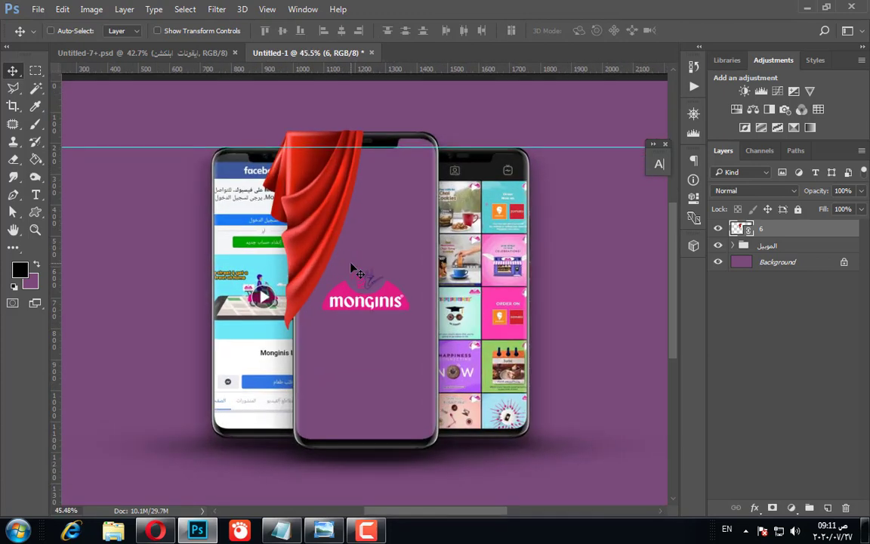
pyautogui.scroll(1, 351, 269)
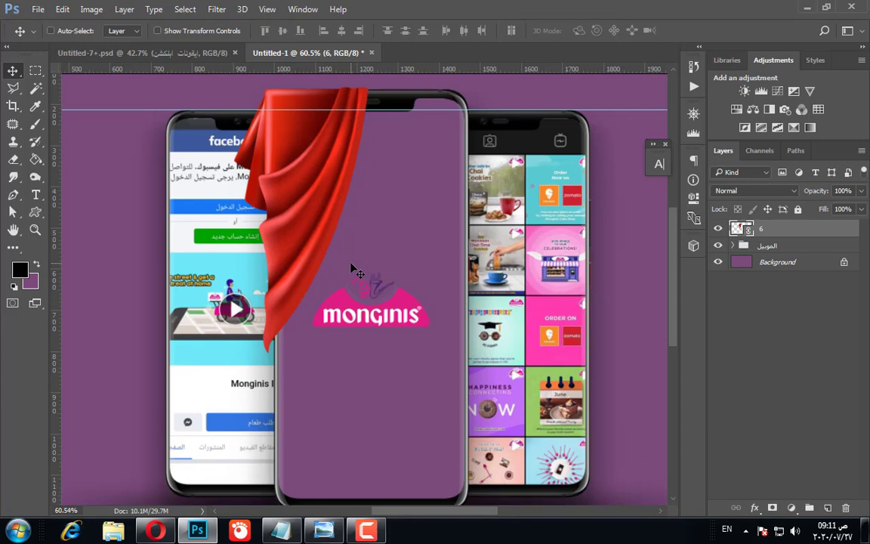
pyautogui.scroll(-4, 351, 269)
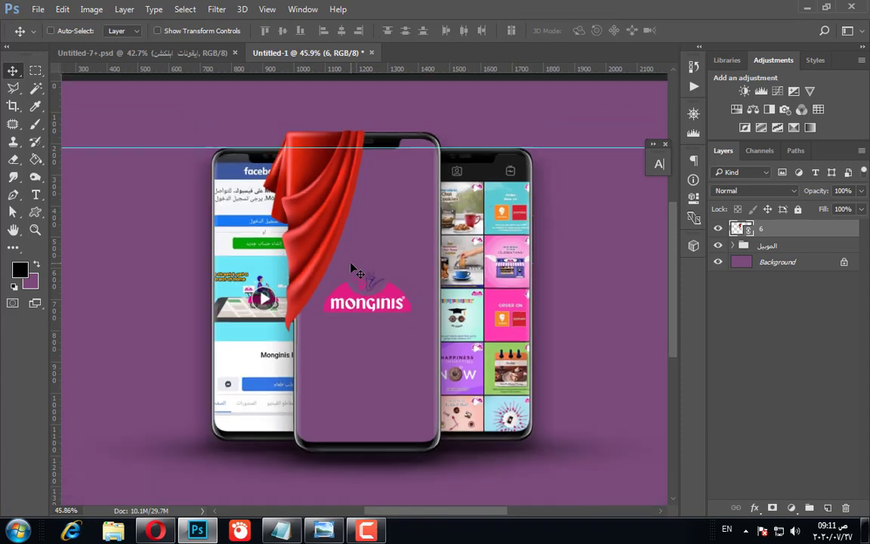
pyautogui.scroll(1, 360, 366)
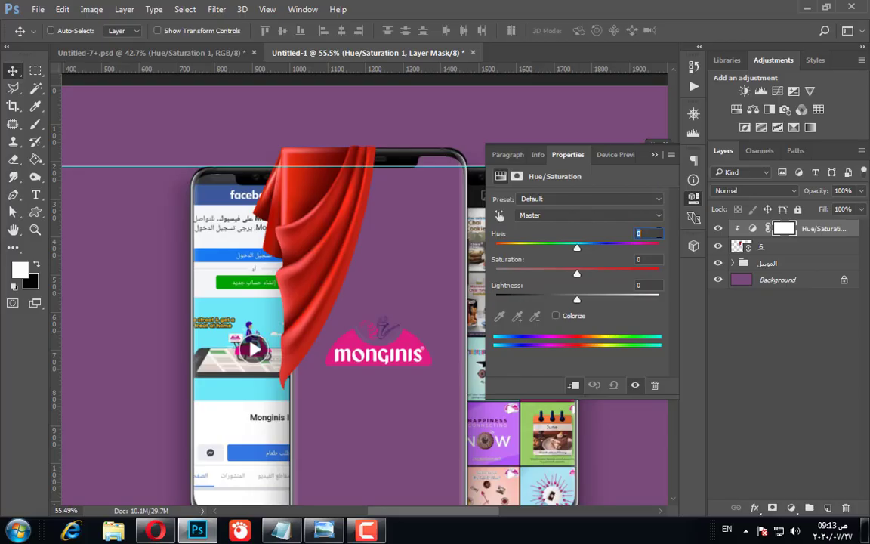
# Recolour the curtain pink with a clipped Hue/Saturation adjustment, setting Hue to -41 and Saturation to -11
pyautogui.write('11')
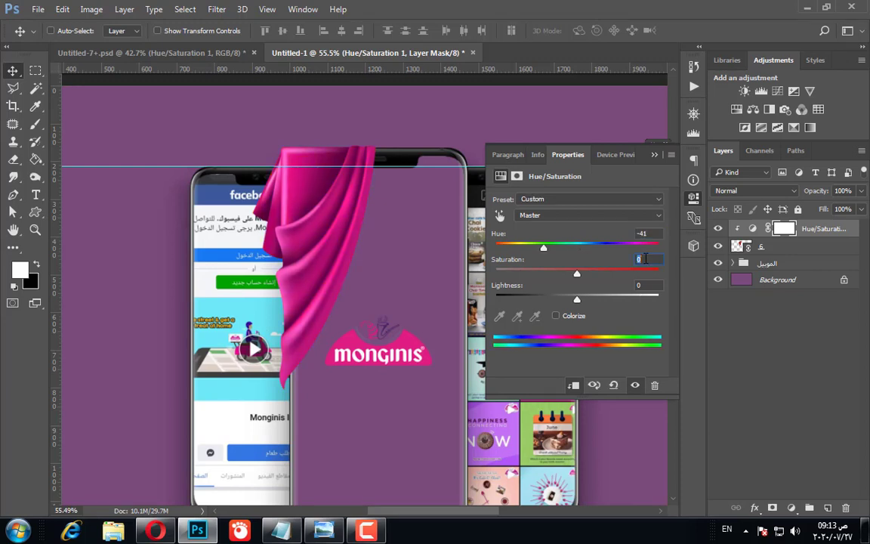
pyautogui.click(644, 258)
pyautogui.write('-11')
pyautogui.click(655, 155)
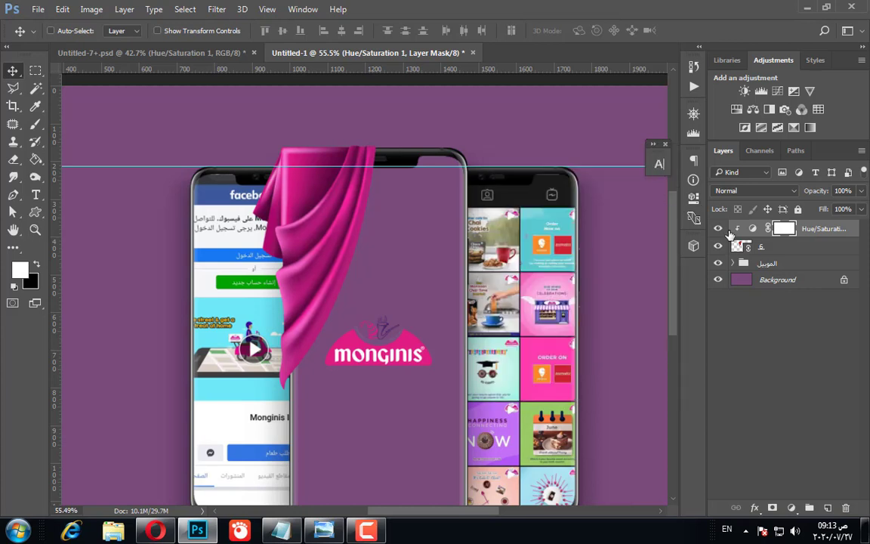
# Compare the curtain with and without the Hue/Saturation adjustment, and review the whole composition
pyautogui.click(719, 228)
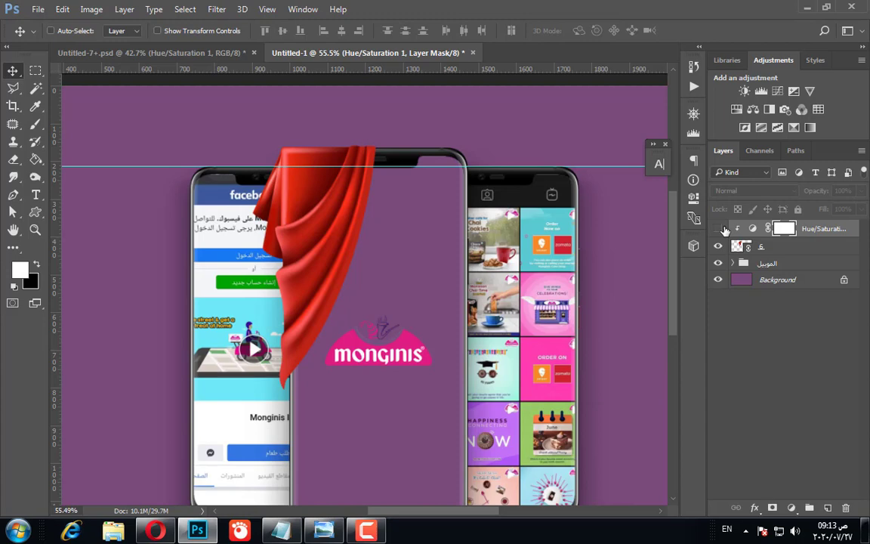
pyautogui.click(718, 228)
pyautogui.scroll(-5, 265, 273)
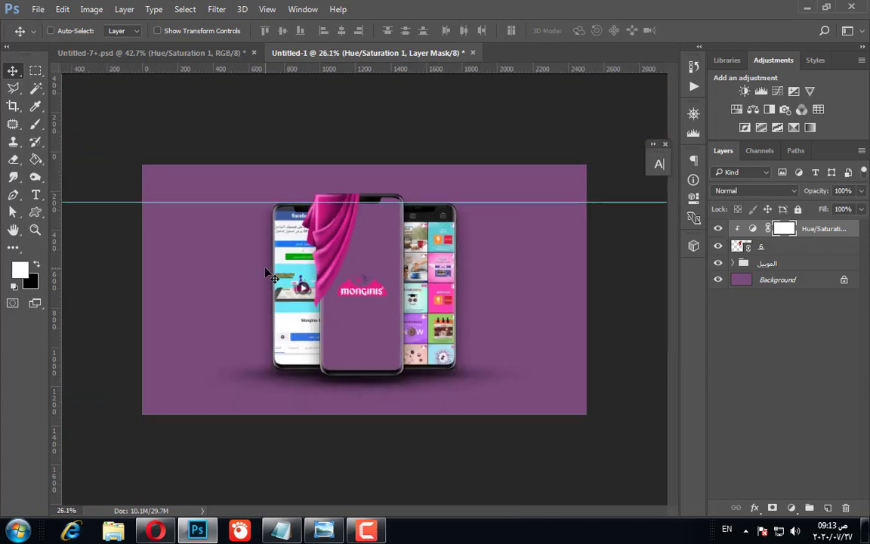
pyautogui.scroll(5, 266, 273)
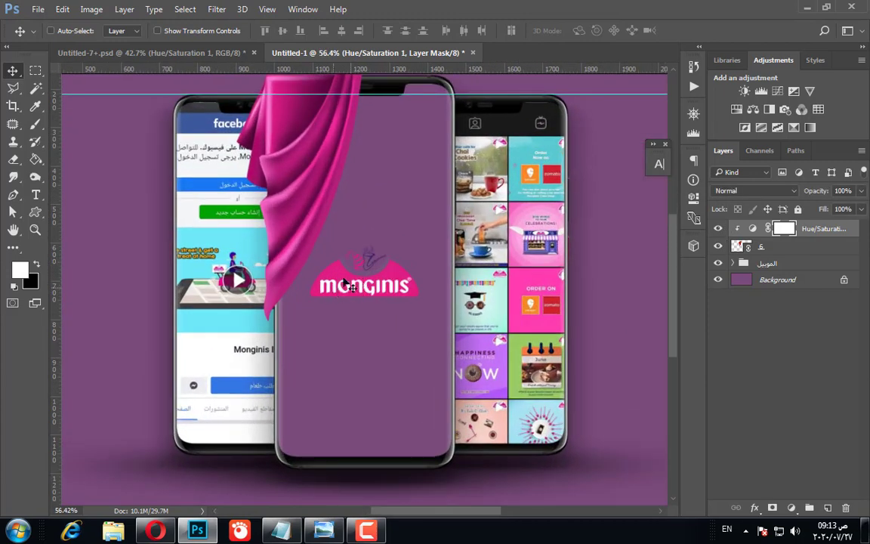
pyautogui.scroll(-1, 370, 301)
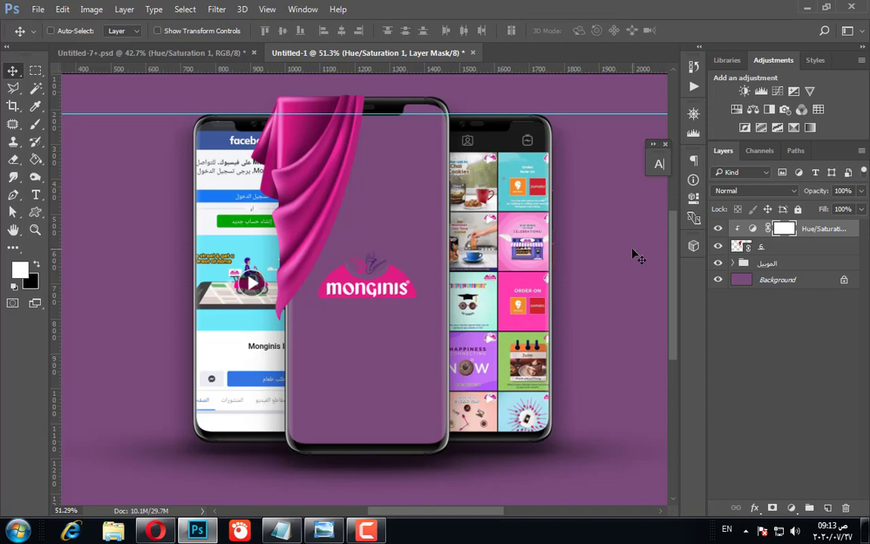
pyautogui.scroll(-4, 638, 257)
pyautogui.scroll(2, 559, 321)
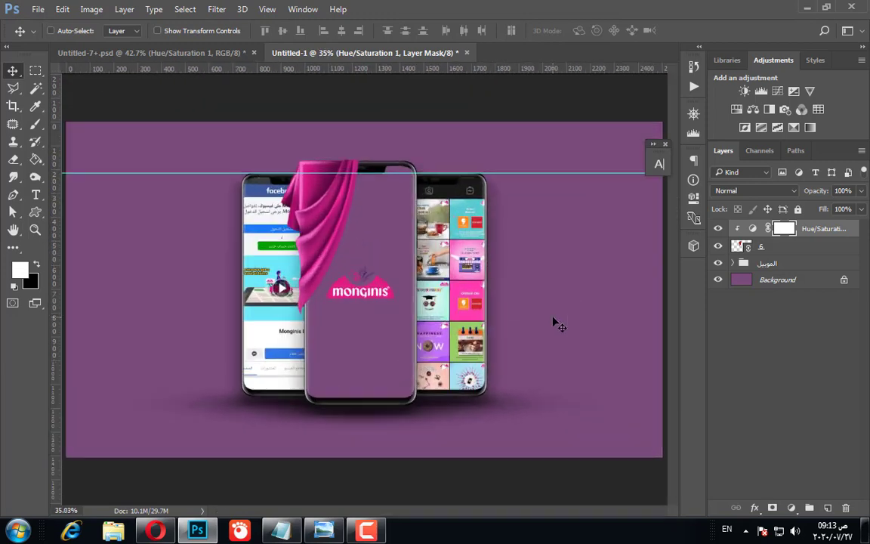
pyautogui.scroll(-1, 559, 323)
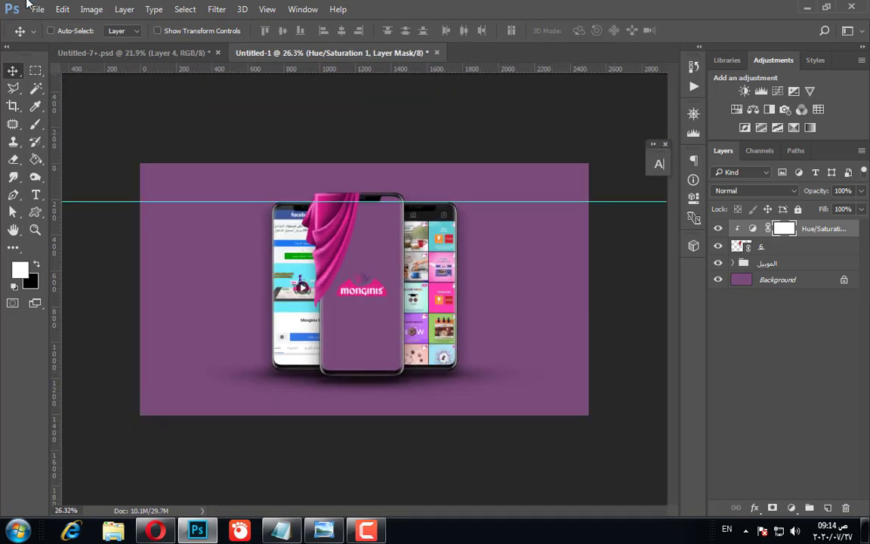
# Place the chocolate tart image 5 as a linked file and scale it down to about 15.5%
pyautogui.click(34, 9)
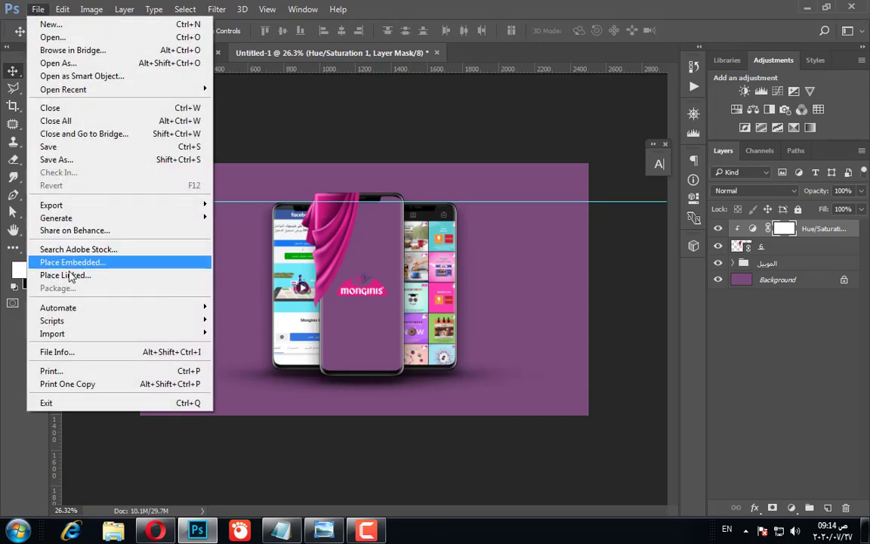
pyautogui.click(70, 277)
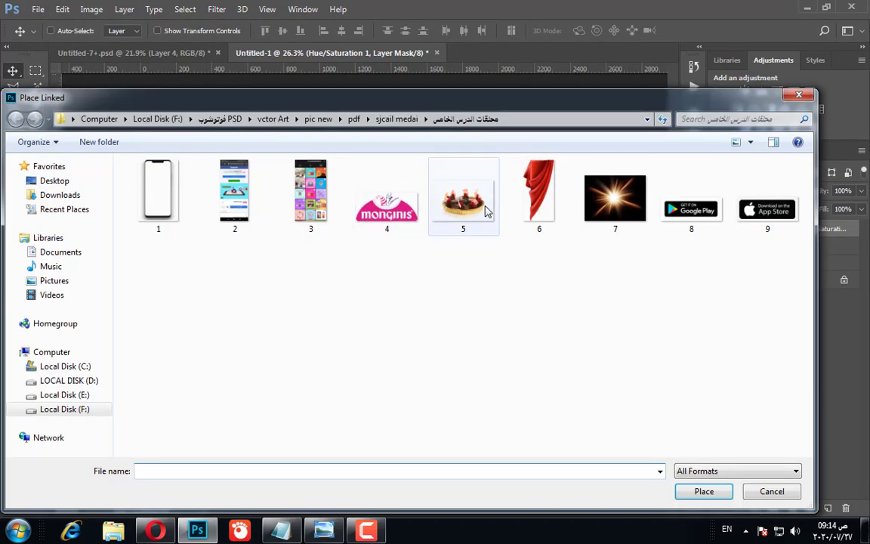
pyautogui.click(487, 211)
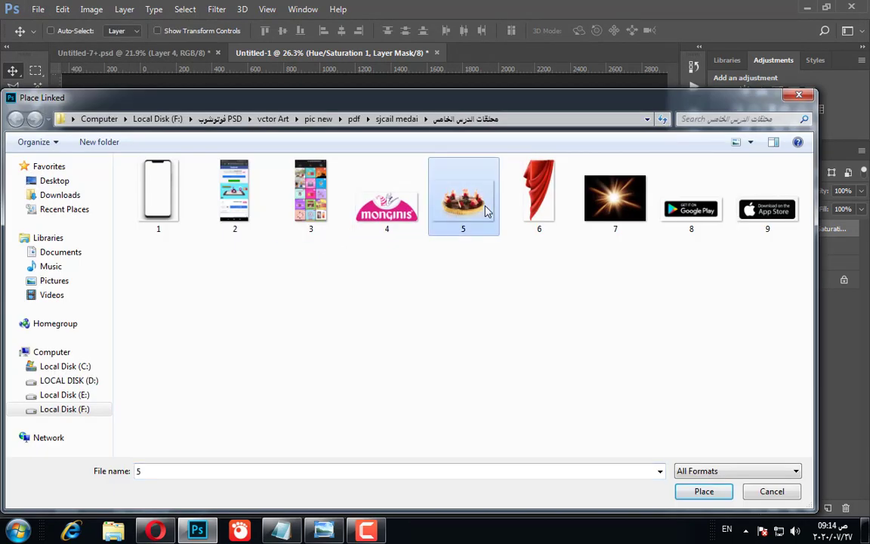
pyautogui.doubleClick(487, 211)
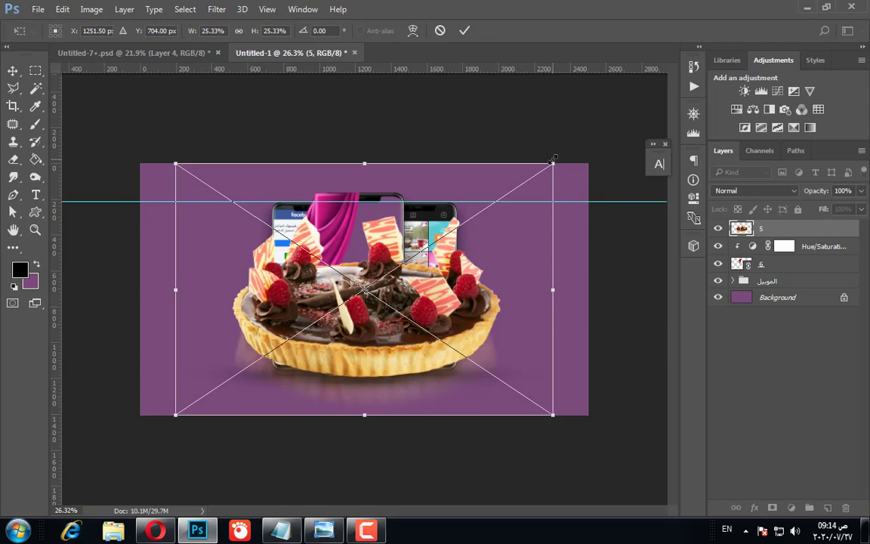
pyautogui.moveTo(554, 160); pyautogui.dragTo(514, 261)
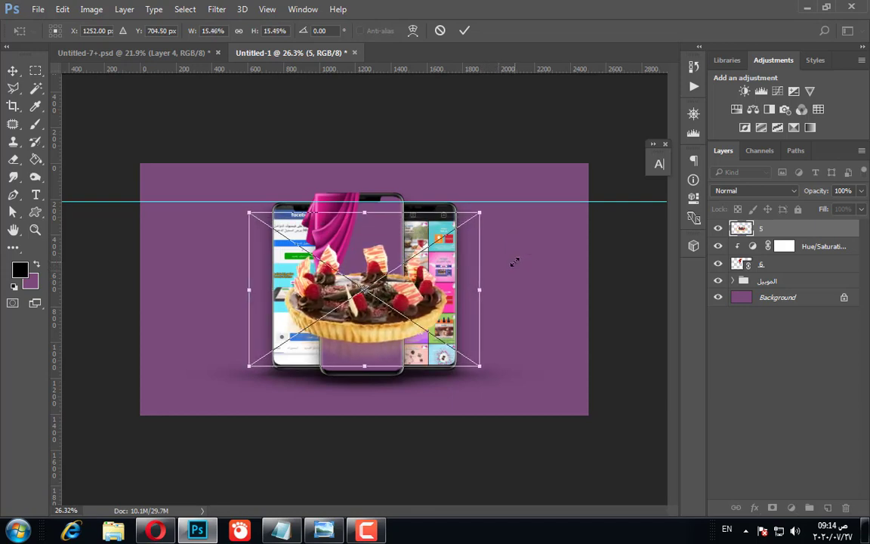
pyautogui.press('Return')
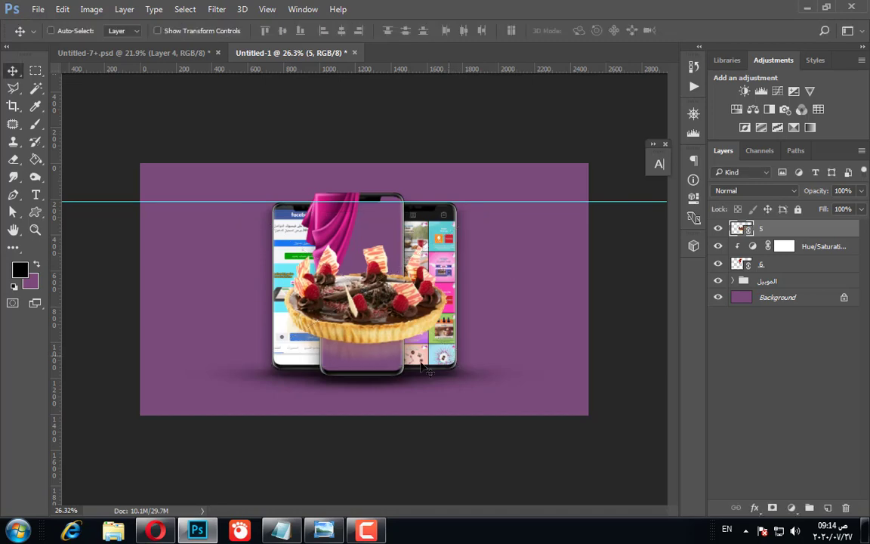
# Move the tart down in front of the phones' base and centre it horizontally on the canvas
pyautogui.scroll(4, 364, 328)
pyautogui.moveTo(362, 315); pyautogui.dragTo(374, 414)
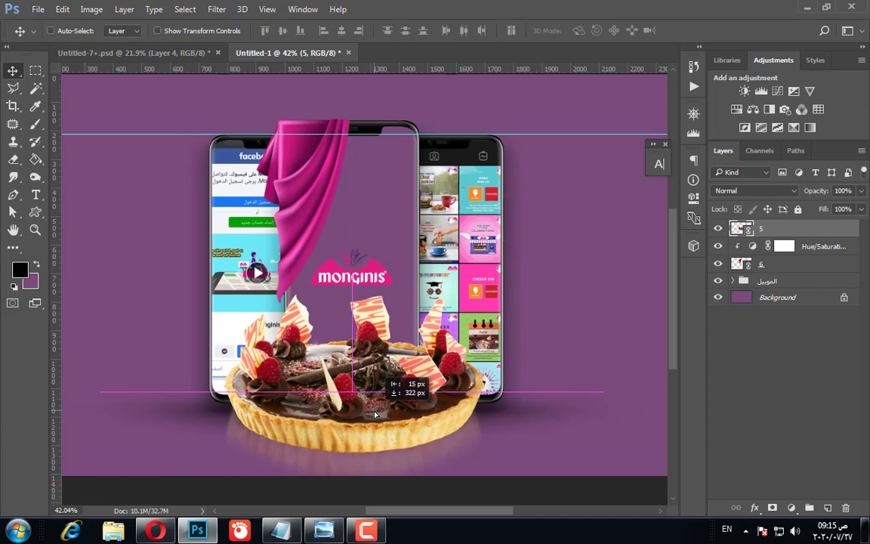
pyautogui.moveTo(374, 413); pyautogui.dragTo(372, 403)
pyautogui.scroll(-2, 337, 370)
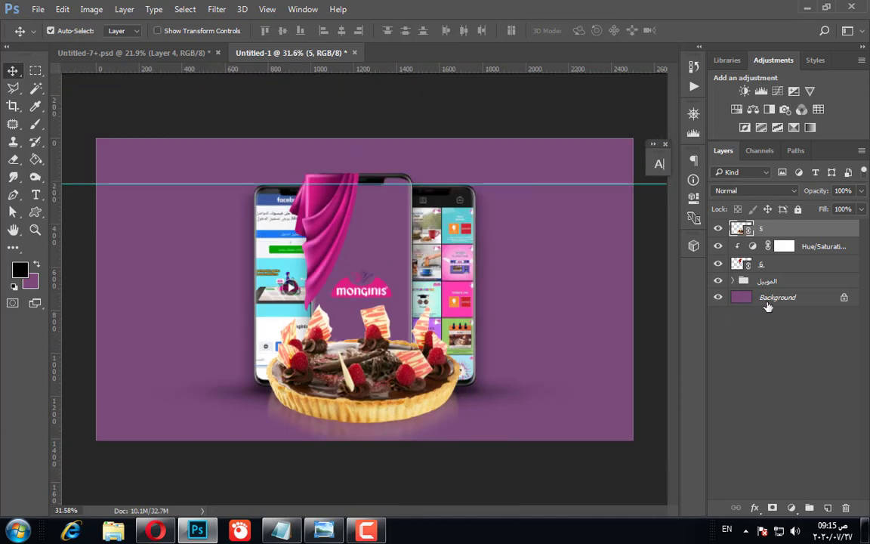
pyautogui.keyDown('ctrl'); pyautogui.click(767, 298); pyautogui.keyUp('ctrl')
pyautogui.click(342, 31)
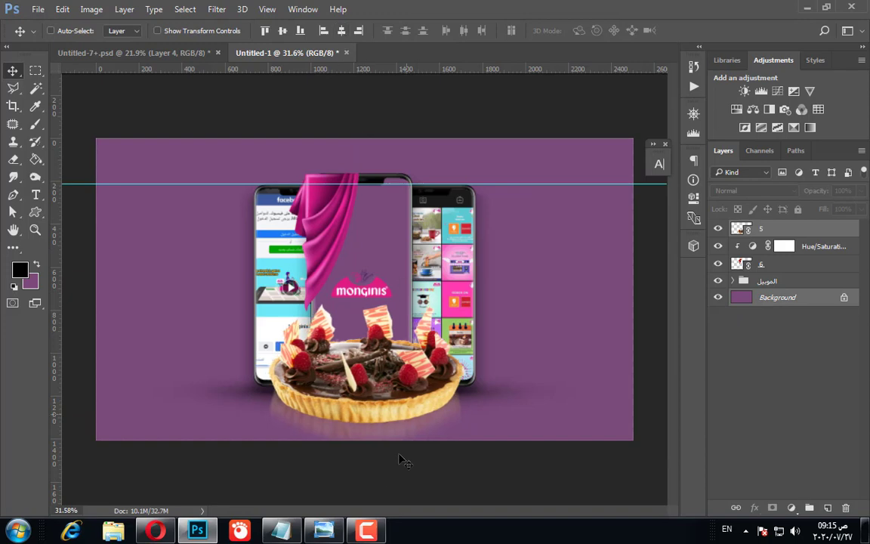
# Scale the tart down until it is narrower than the phone group, keeping it horizontally centred on the canvas
pyautogui.scroll(2, 402, 459)
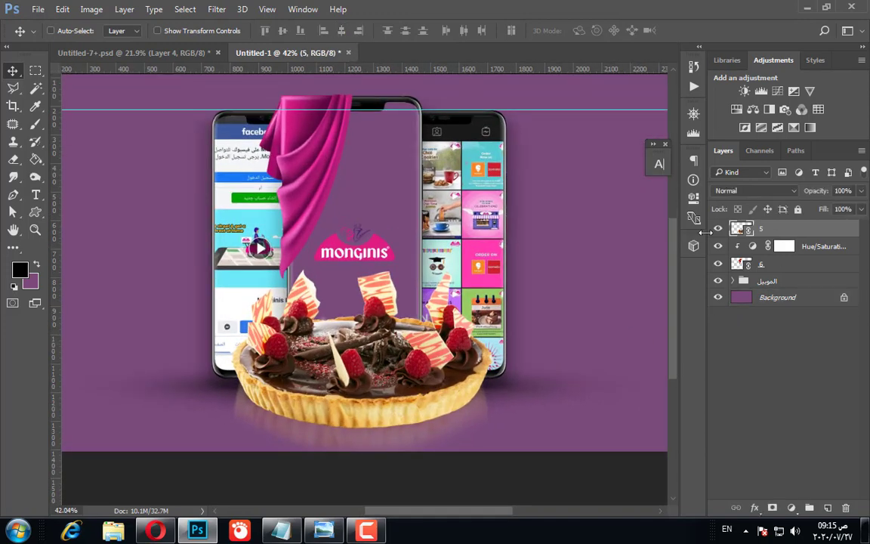
pyautogui.click(718, 229)
pyautogui.click(718, 229)
pyautogui.press('ctrl')
pyautogui.hotkey('ctrl', 't')
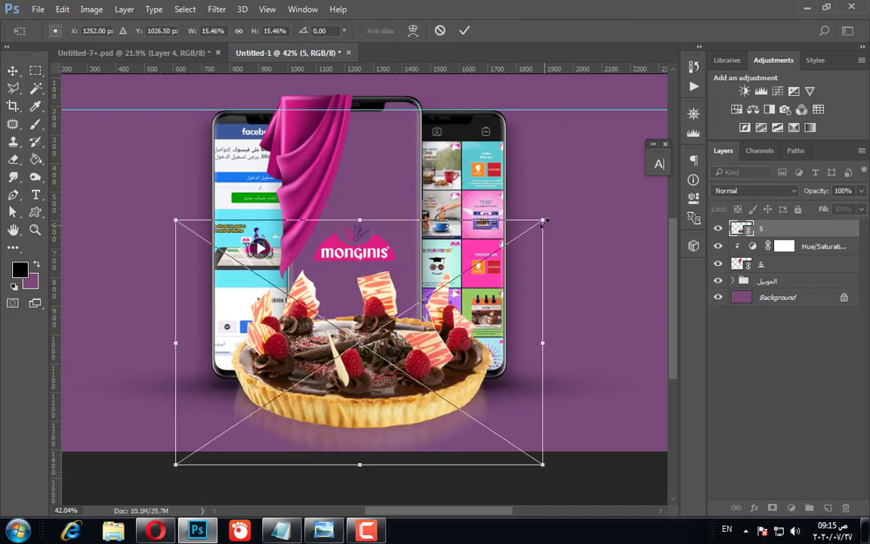
pyautogui.moveTo(543, 221); pyautogui.dragTo(512, 259)
pyautogui.press('Return')
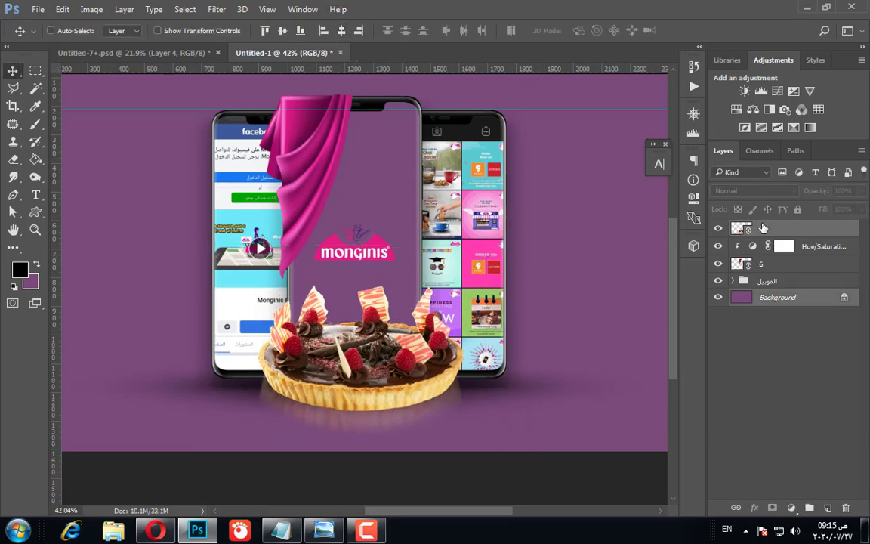
pyautogui.click(755, 228)
# Compare the composition with and without the tart to judge its size against the phones
pyautogui.click(718, 228)
pyautogui.click(718, 228)
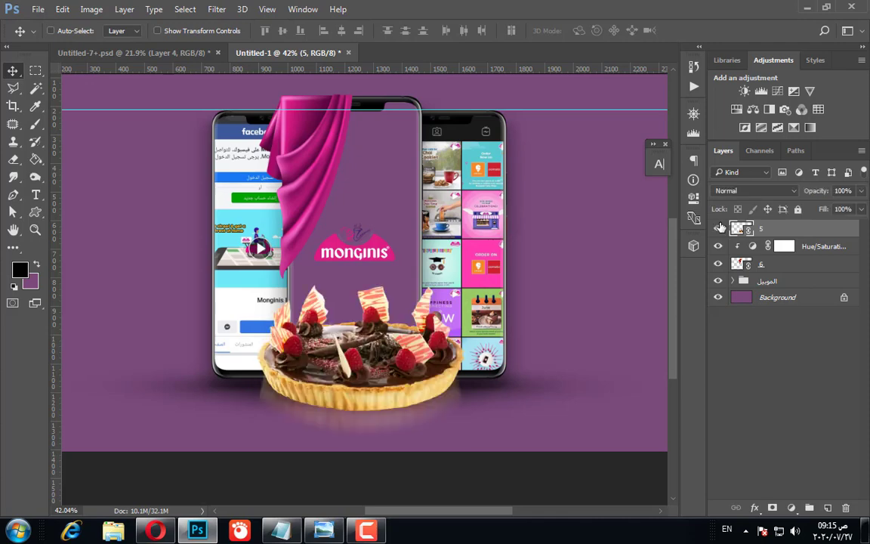
pyautogui.click(718, 228)
pyautogui.click(718, 228)
pyautogui.scroll(-2, 162, 400)
pyautogui.scroll(4, 351, 404)
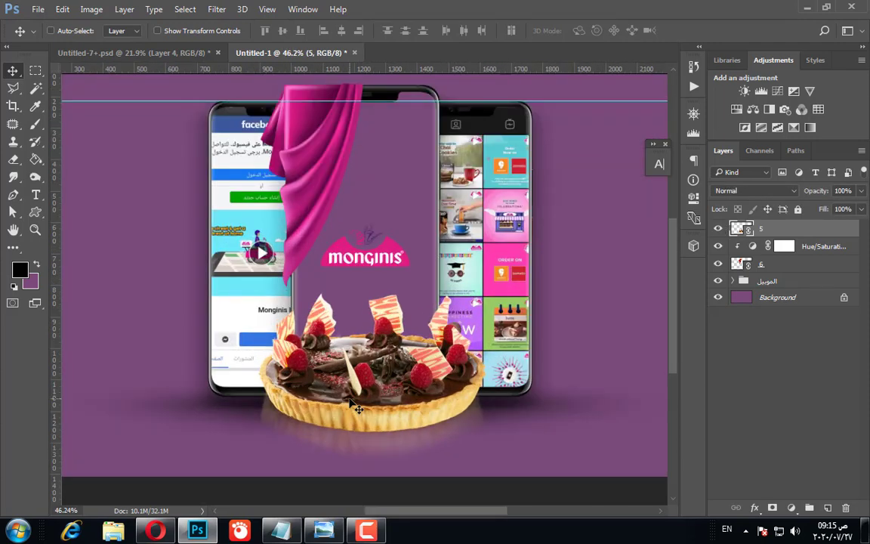
# Nudge the tart slightly lower in front of the phones' bottom edge and check its placement
pyautogui.scroll(-1, 351, 404)
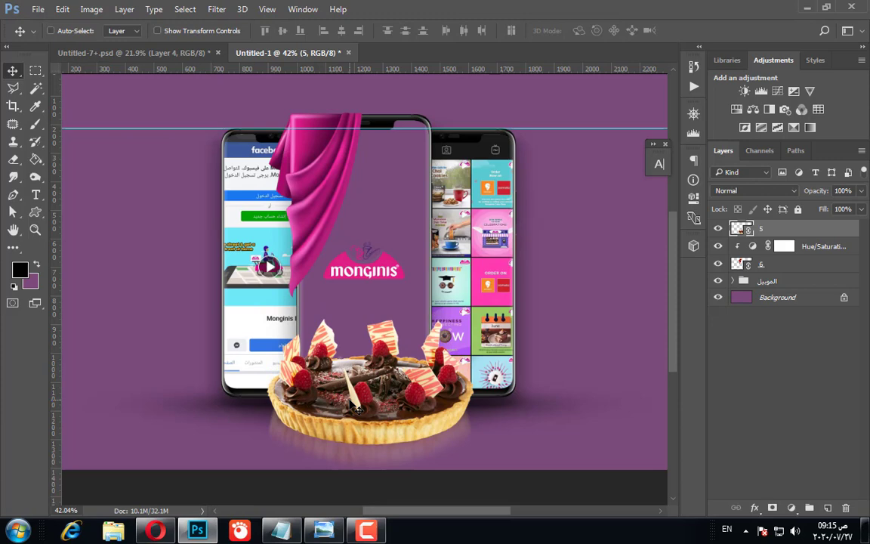
pyautogui.scroll(-1, 357, 410)
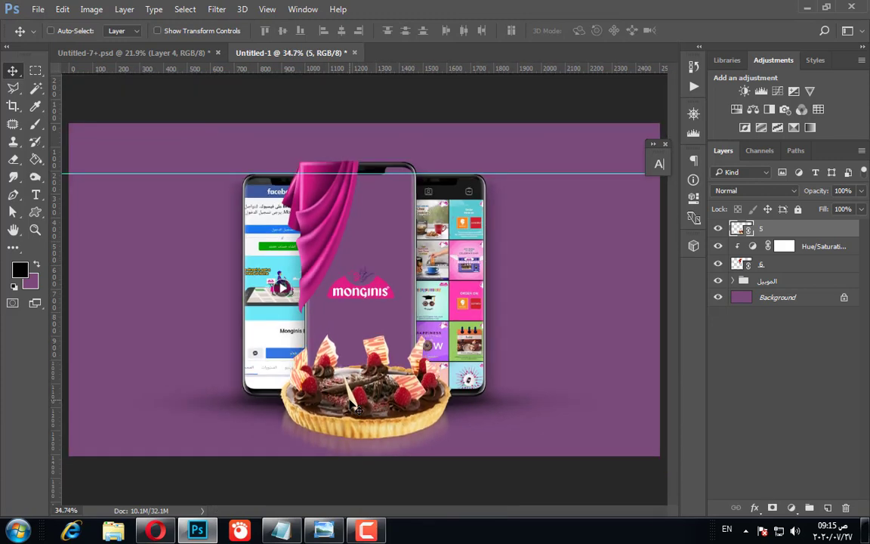
pyautogui.scroll(-1, 357, 410)
pyautogui.scroll(1, 357, 410)
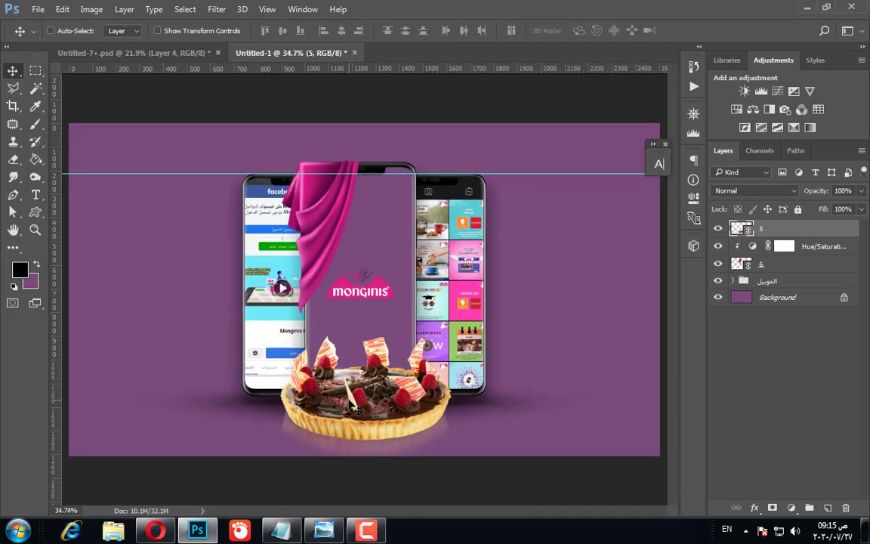
pyautogui.scroll(-1, 357, 410)
pyautogui.scroll(1, 357, 410)
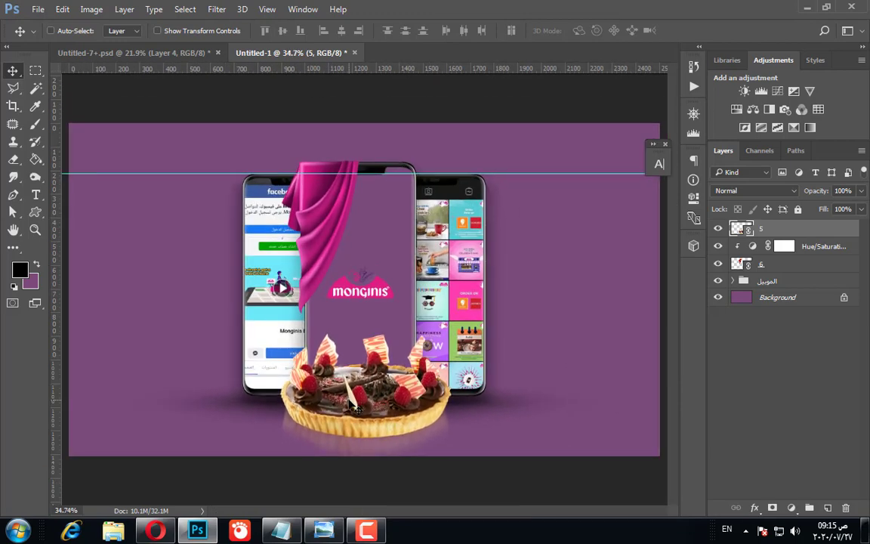
pyautogui.scroll(-1, 357, 410)
pyautogui.scroll(3, 358, 410)
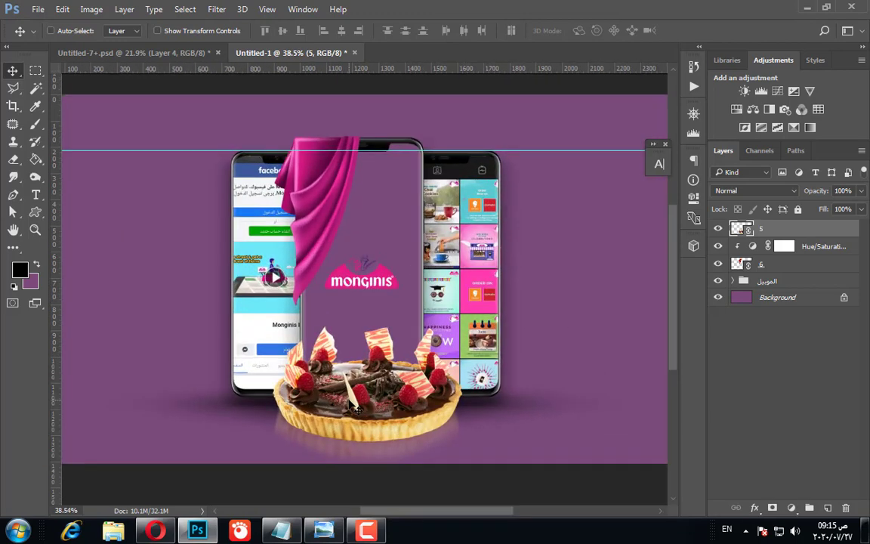
pyautogui.click(718, 228)
pyautogui.click(718, 228)
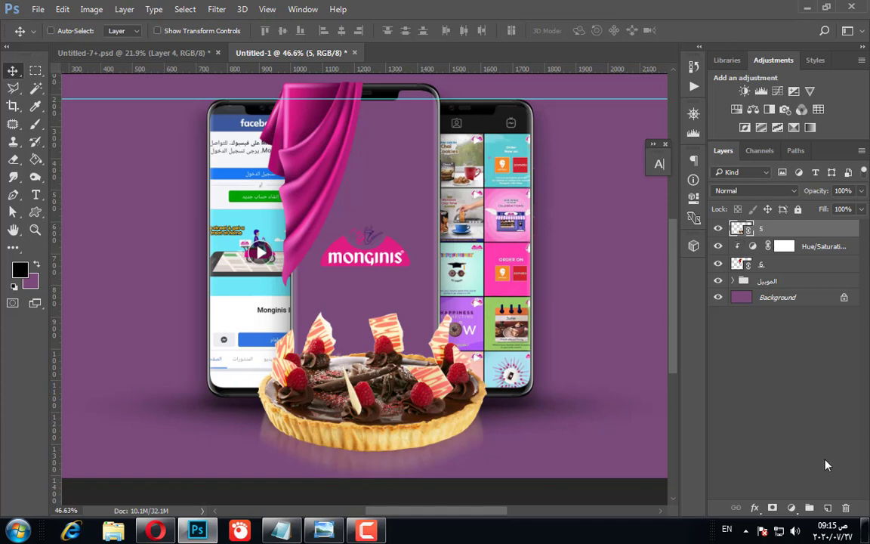
# Add a new empty layer above the tart and load the tart's outline as a selection
pyautogui.hotkey('ctrl', 'shift', 'alt', 'n')
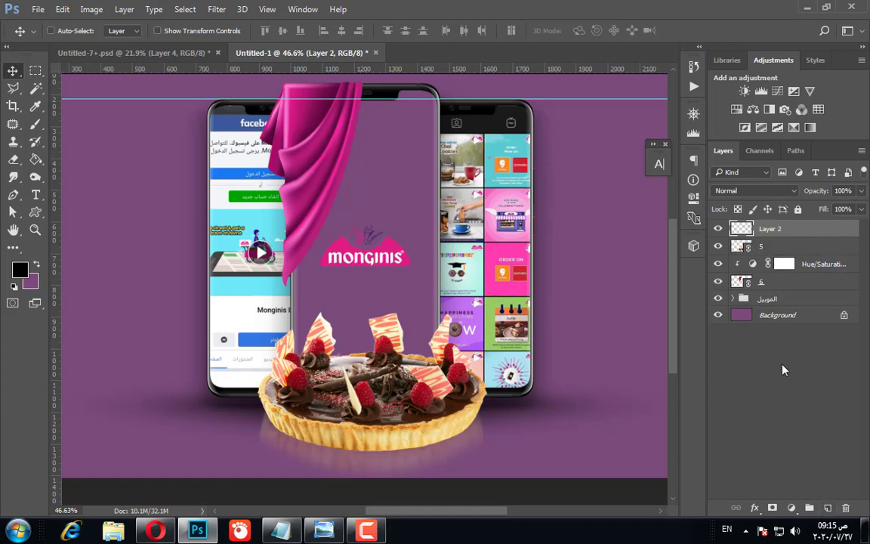
pyautogui.click(718, 248)
pyautogui.click(718, 247)
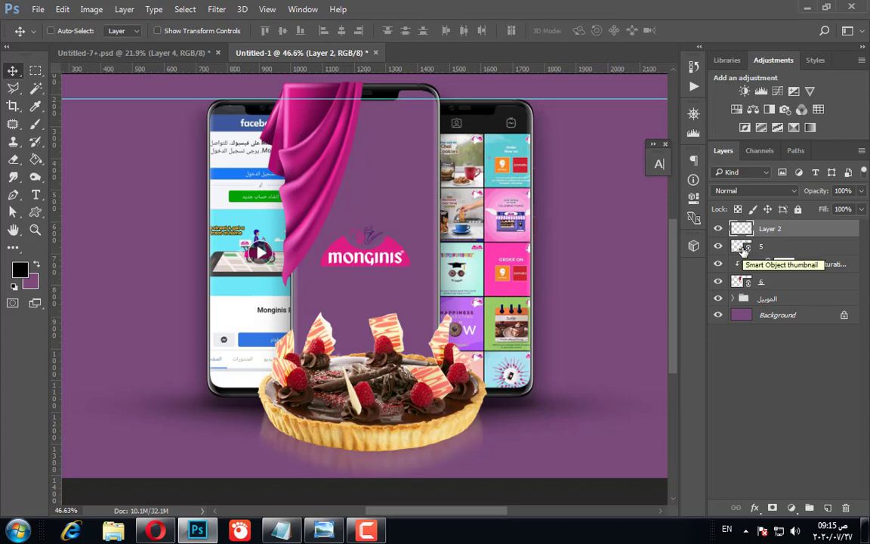
pyautogui.press('ctrl')
pyautogui.press('ctrl')
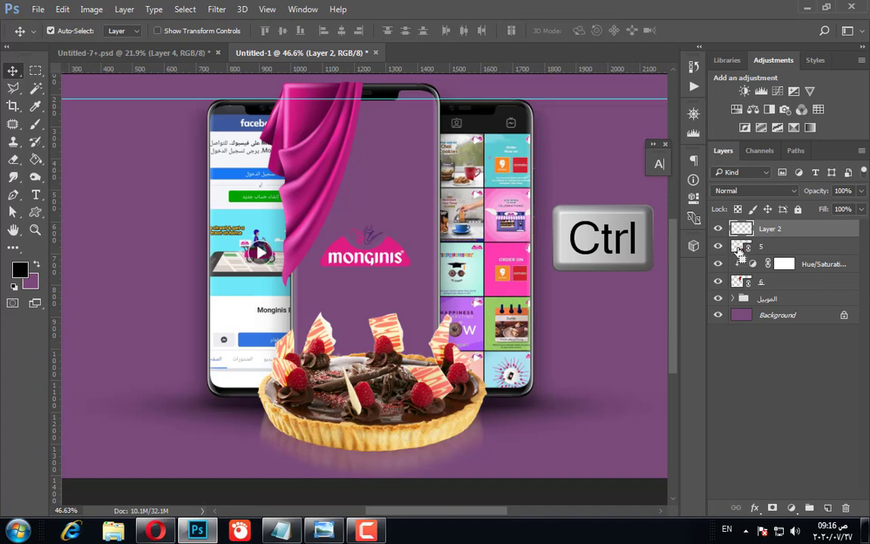
pyautogui.keyDown('ctrl'); pyautogui.click(740, 252); pyautogui.keyUp('ctrl')
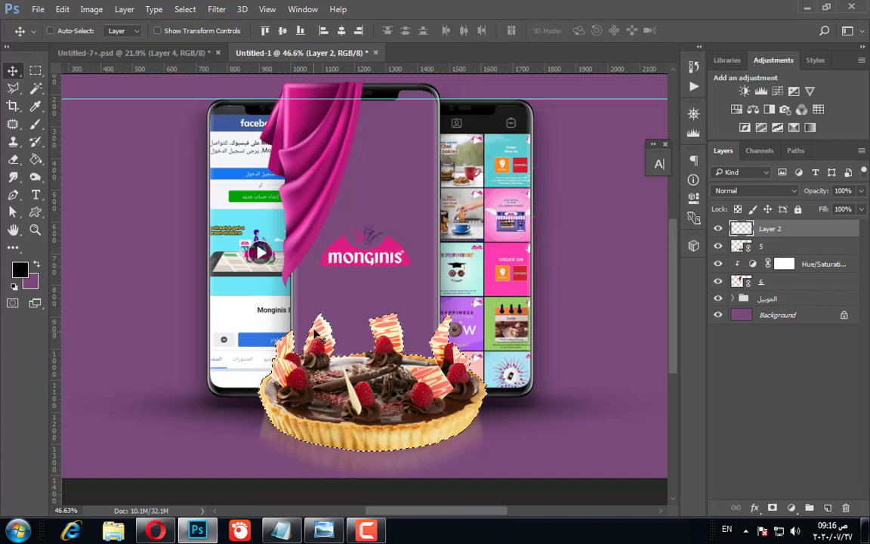
# Paint the background purple over the tart's upper part with a 400 px soft brush inside the selection, and deselect
pyautogui.scroll(1, 401, 394)
pyautogui.scroll(3, 402, 396)
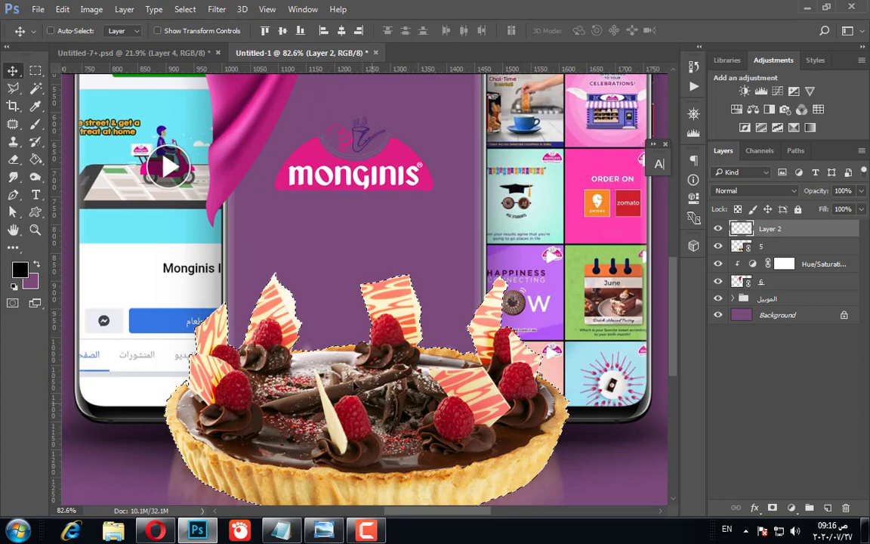
pyautogui.click(718, 229)
pyautogui.click(716, 230)
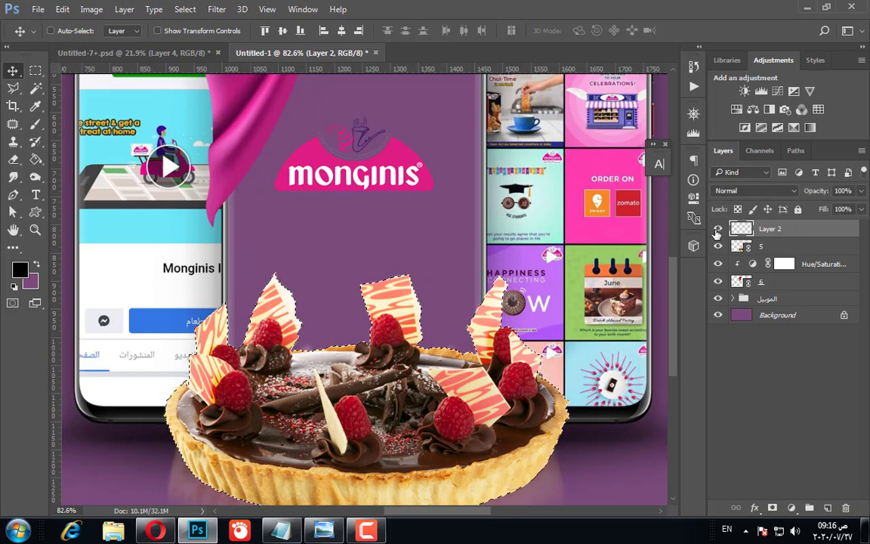
pyautogui.click(36, 263)
pyautogui.click(36, 124)
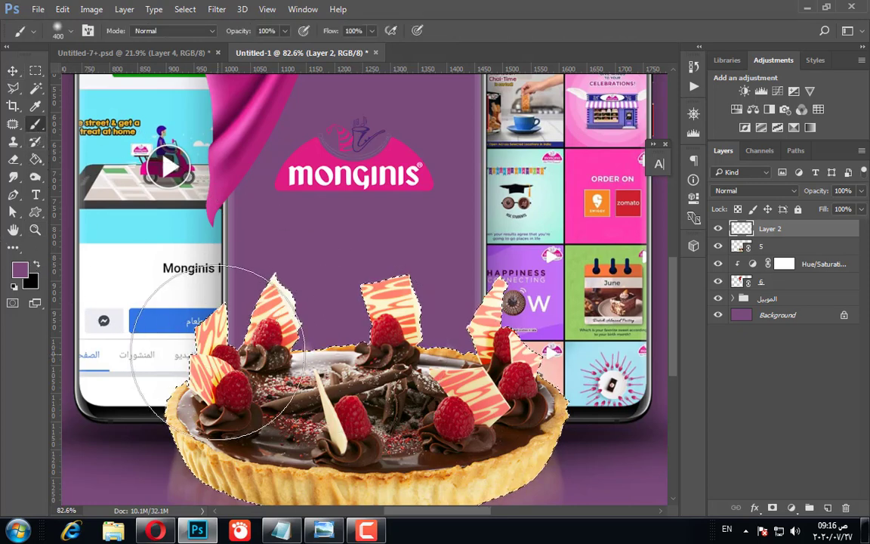
pyautogui.moveTo(194, 326)
pyautogui.mouseDown()
pyautogui.moveTo(270, 314)
pyautogui.moveTo(305, 305)
pyautogui.moveTo(424, 305)
pyautogui.moveTo(533, 325)
pyautogui.mouseUp()
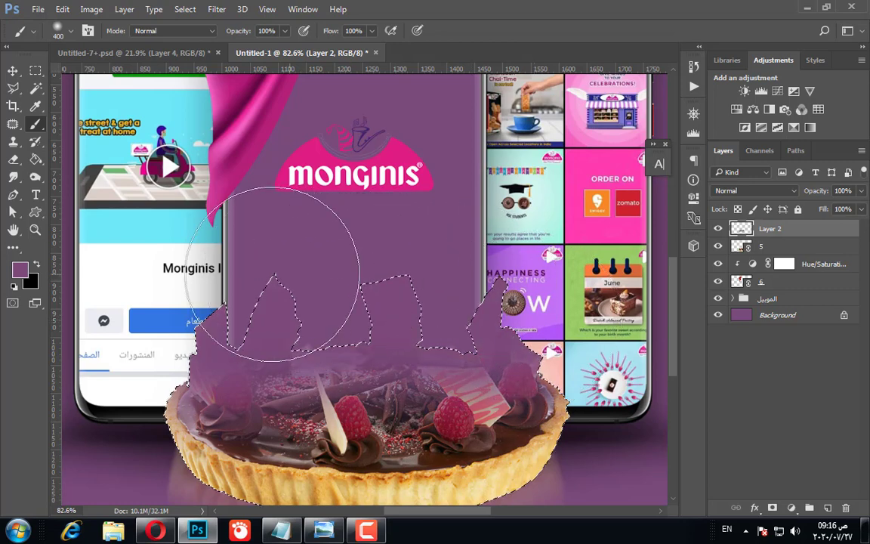
pyautogui.scroll(-1, 276, 246)
pyautogui.scroll(-2, 279, 245)
pyautogui.scroll(2, 362, 355)
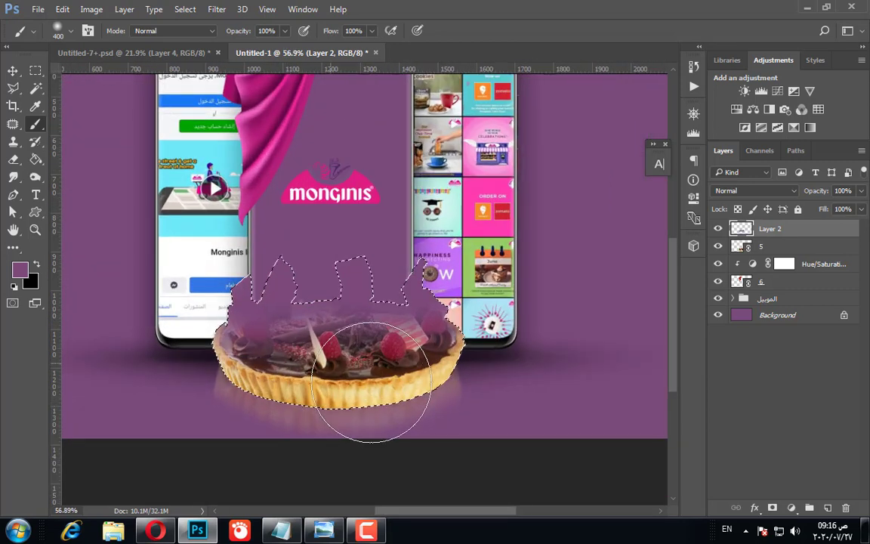
pyautogui.scroll(-2, 321, 219)
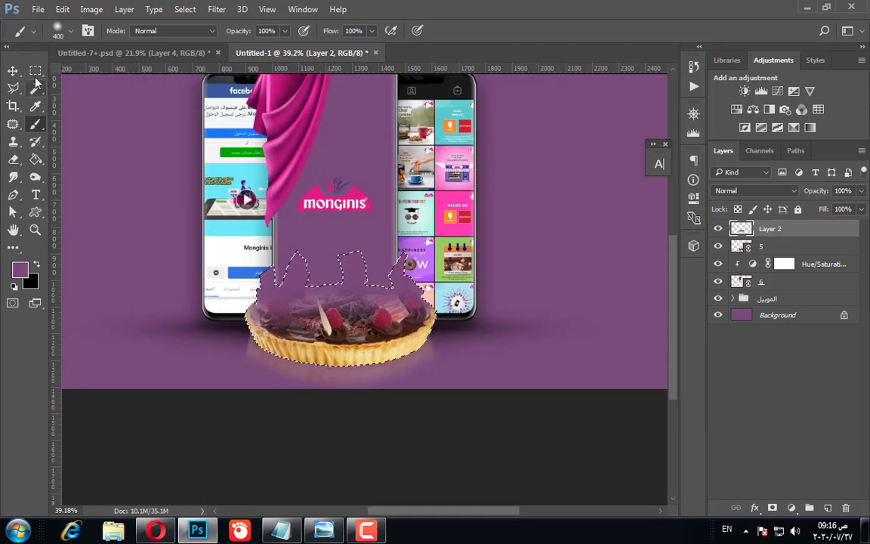
pyautogui.hotkey('ctrl', 'd')
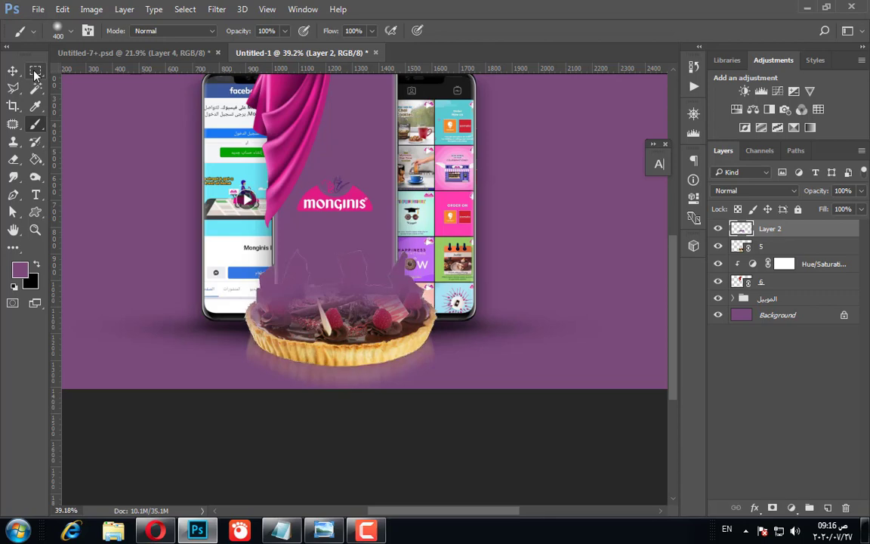
# Blend the purple paint into the tart by setting its layer to Overlay and slightly reducing the opacity
pyautogui.scroll(3, 385, 210)
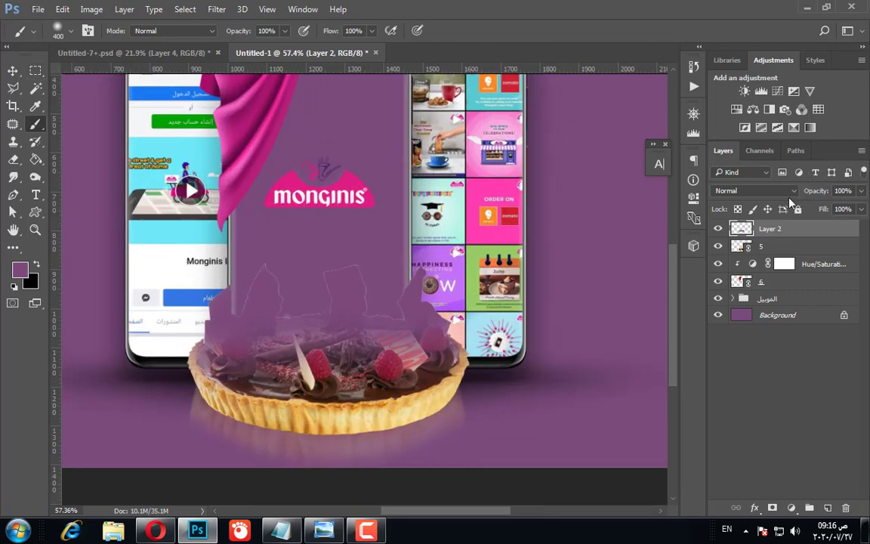
pyautogui.click(718, 229)
pyautogui.click(717, 229)
pyautogui.click(717, 229)
pyautogui.click(717, 228)
pyautogui.click(741, 191)
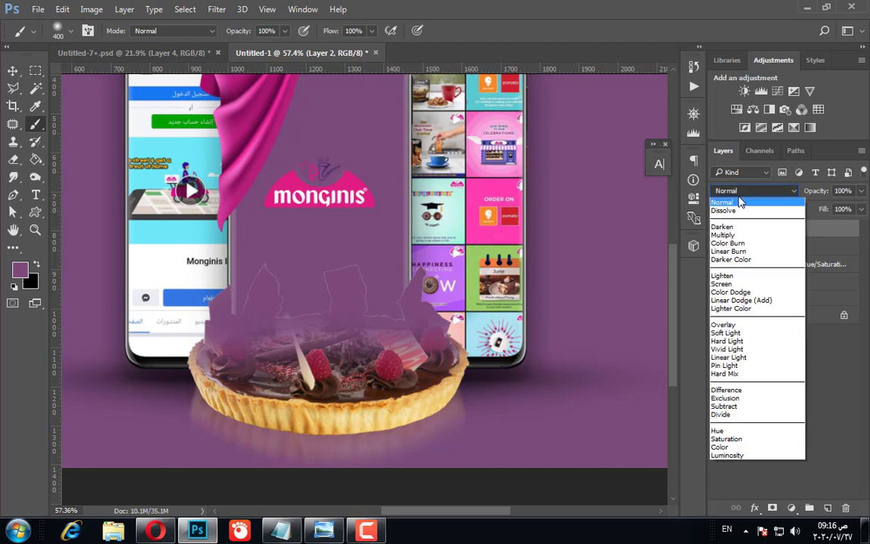
pyautogui.click(752, 331)
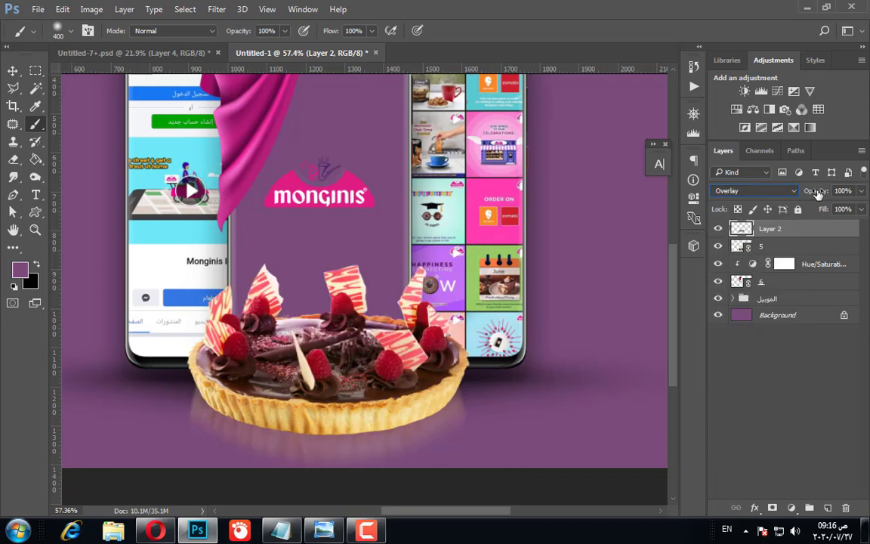
pyautogui.moveTo(817, 194); pyautogui.dragTo(797, 195)
pyautogui.click(743, 388)
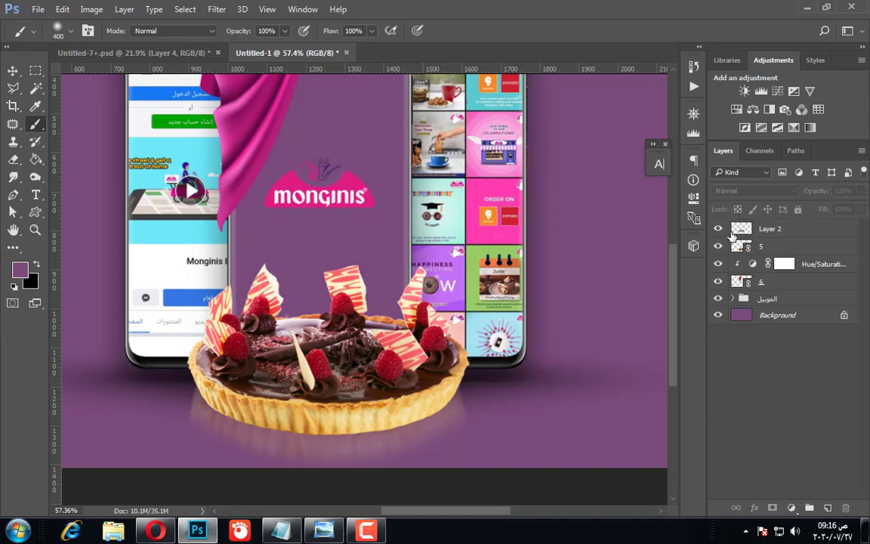
# Compare the tart with and without the purple overlay paint and check the whole composition
pyautogui.click(719, 228)
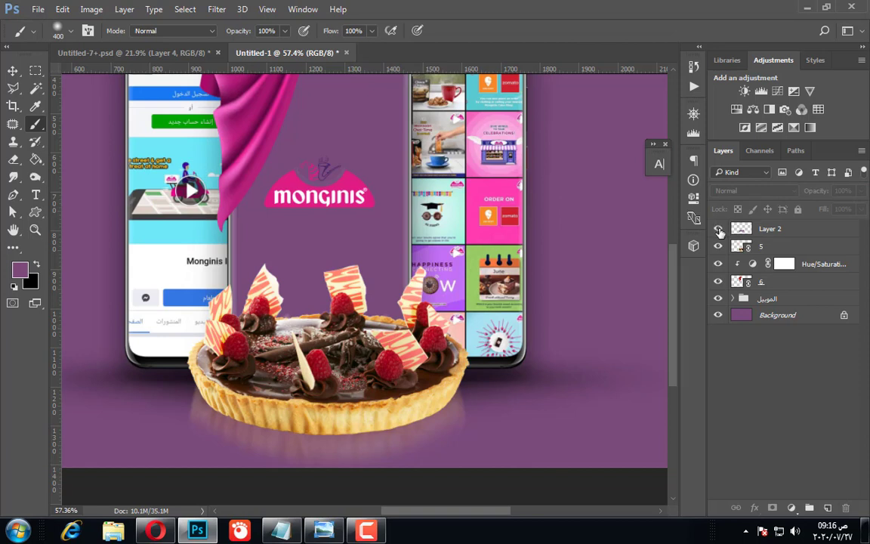
pyautogui.click(719, 230)
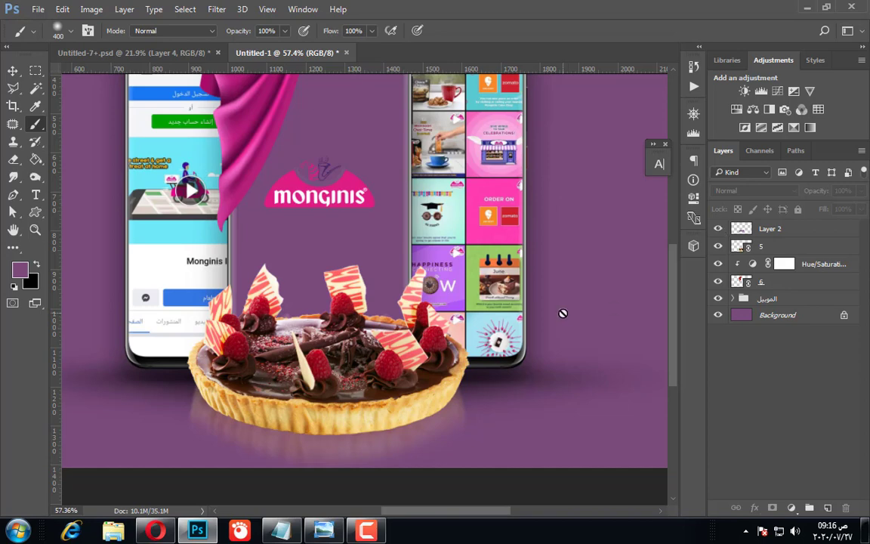
pyautogui.click(599, 410)
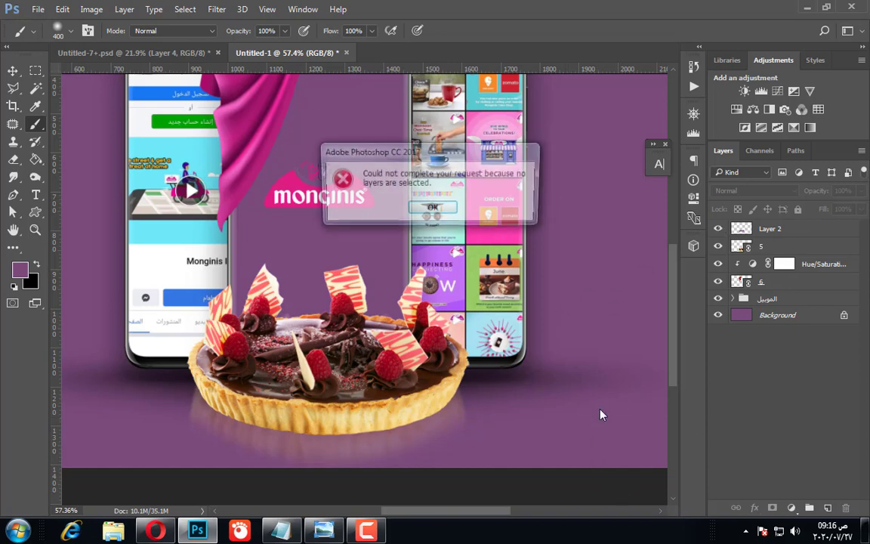
pyautogui.click(431, 209)
pyautogui.scroll(-5, 596, 336)
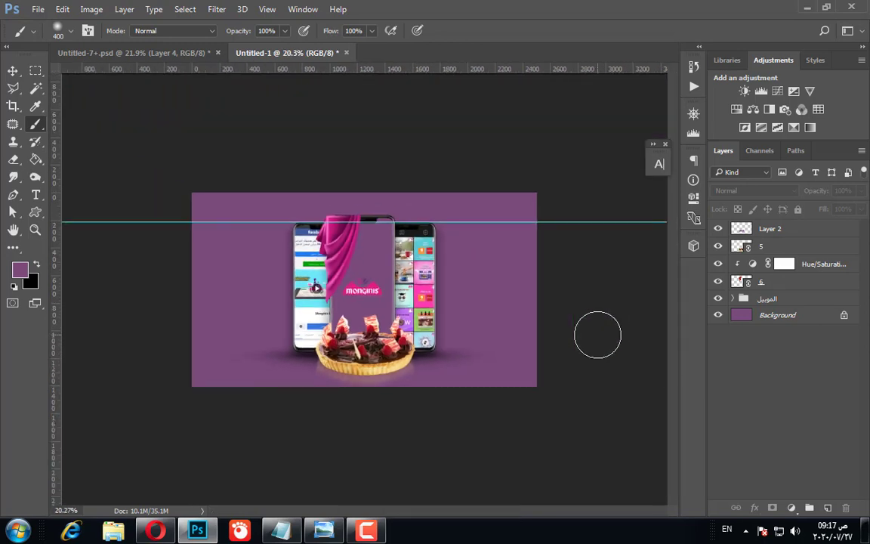
pyautogui.scroll(3, 598, 334)
pyautogui.scroll(-2, 542, 359)
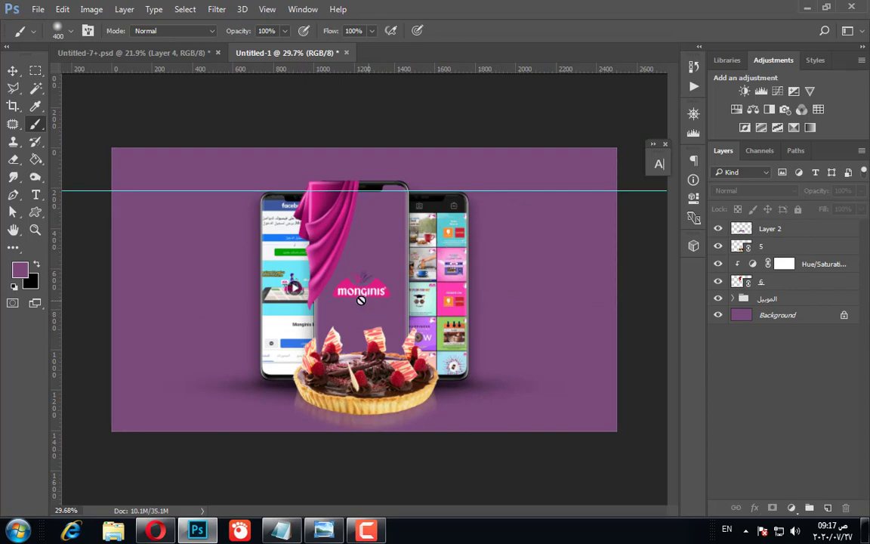
# Place the light burst image 7 as a linked file and enlarge it to about 58.9% centred on the canvas
pyautogui.click(36, 9)
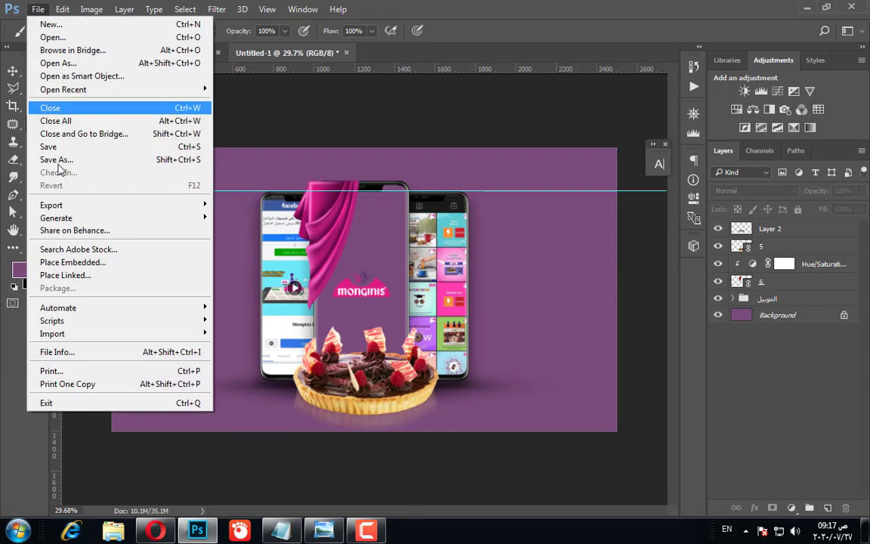
pyautogui.click(75, 276)
pyautogui.click(606, 202)
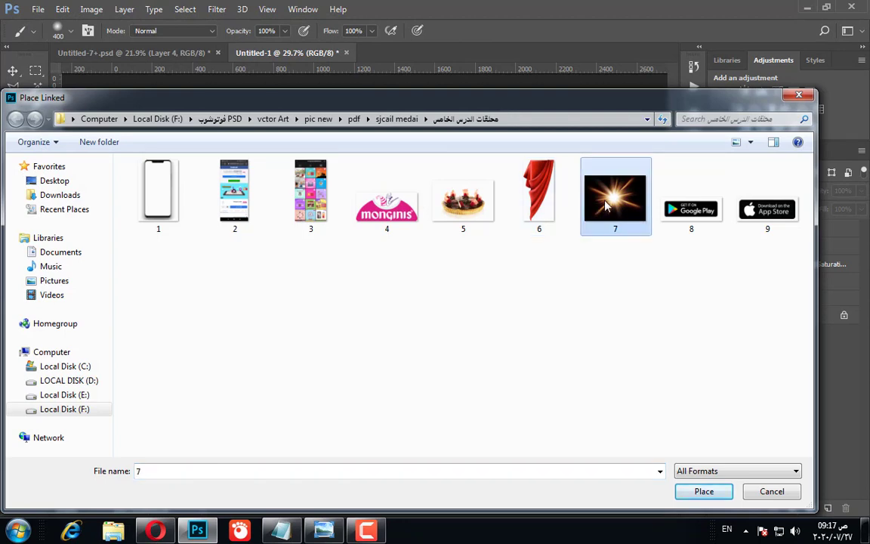
pyautogui.doubleClick(606, 204)
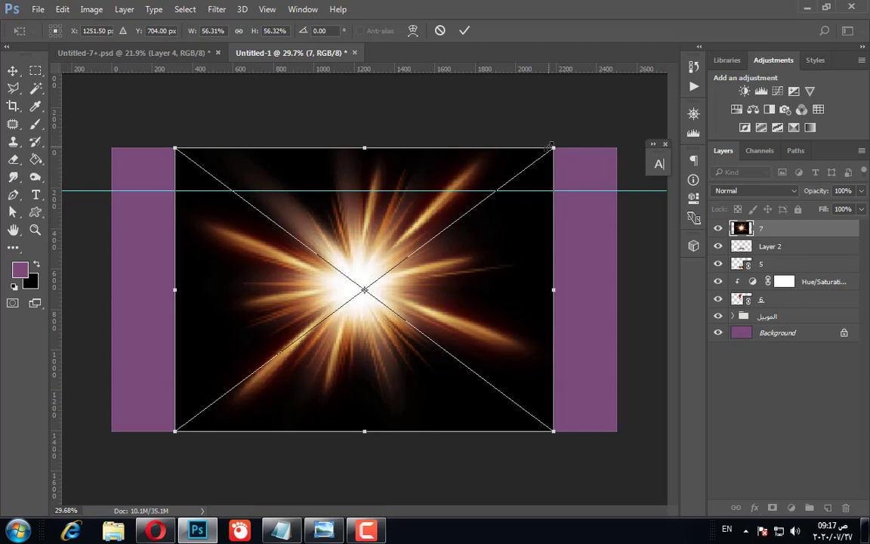
pyautogui.moveTo(551, 146)
pyautogui.mouseDown()
pyautogui.moveTo(572, 134)
pyautogui.moveTo(536, 160)
pyautogui.moveTo(562, 147)
pyautogui.mouseUp()
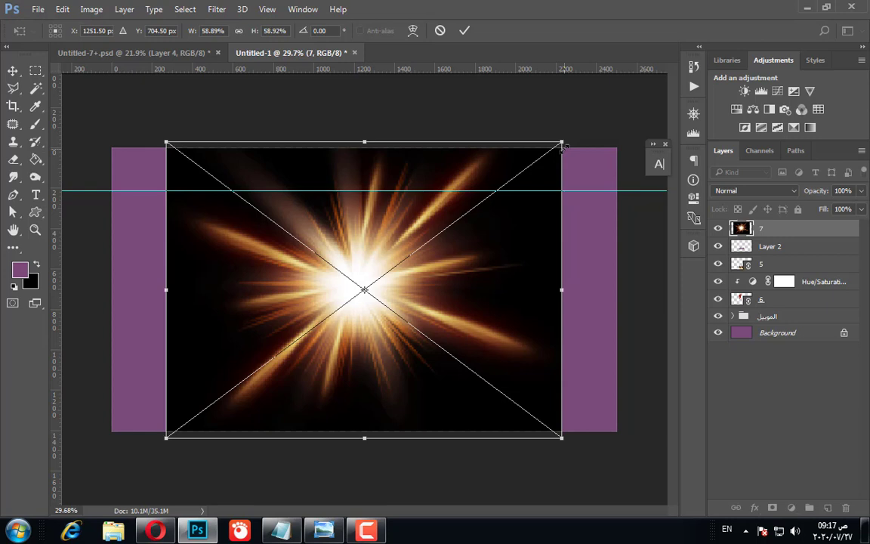
pyautogui.press('Return')
pyautogui.press('b')
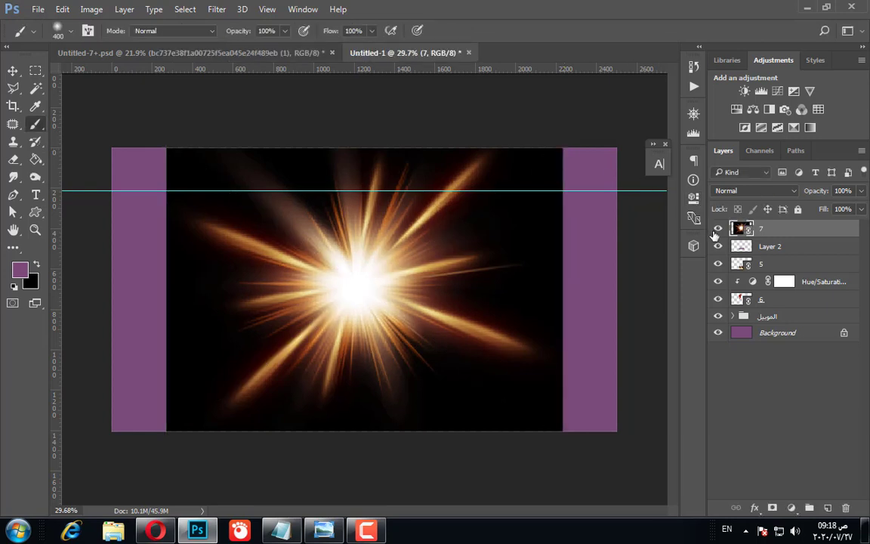
# Blend the light burst into the design with Color Dodge at 60% opacity
pyautogui.click(749, 191)
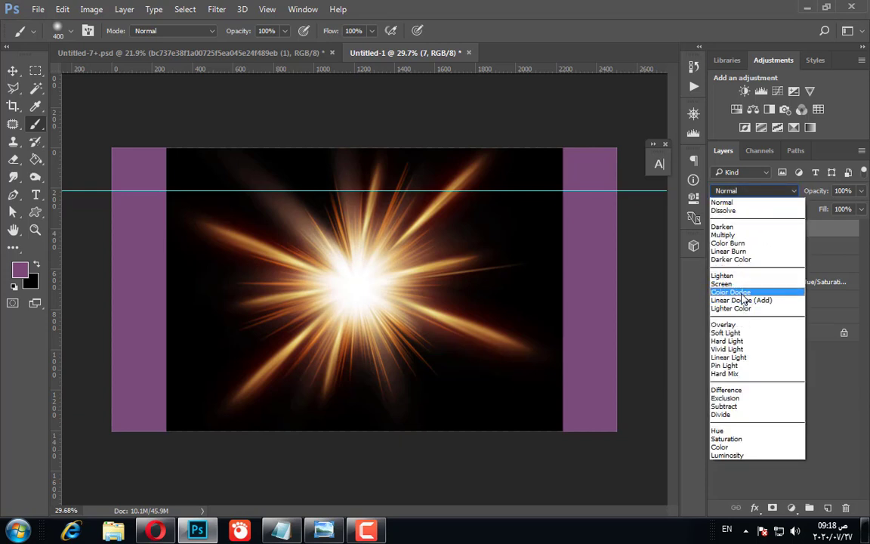
pyautogui.click(730, 291)
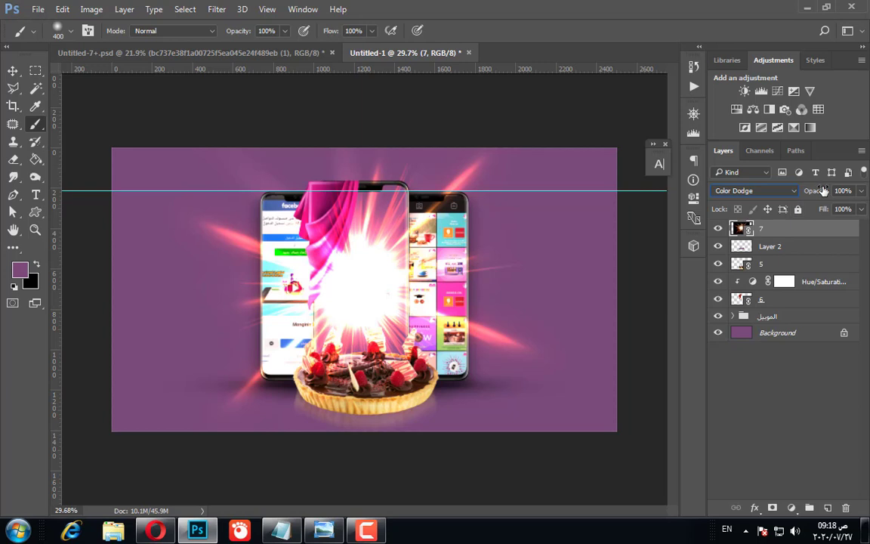
pyautogui.moveTo(823, 191)
pyautogui.mouseDown()
pyautogui.moveTo(792, 203)
pyautogui.moveTo(823, 195)
pyautogui.mouseUp()
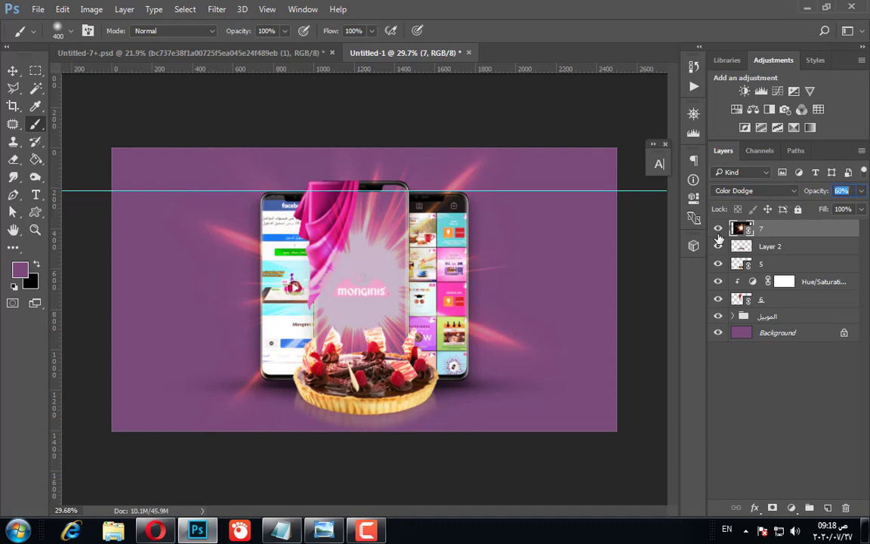
# Compare the design with the light burst layer hidden and shown
pyautogui.click(718, 229)
pyautogui.click(718, 229)
pyautogui.click(718, 230)
pyautogui.click(718, 230)
pyautogui.click(718, 229)
pyautogui.click(718, 229)
pyautogui.click(718, 230)
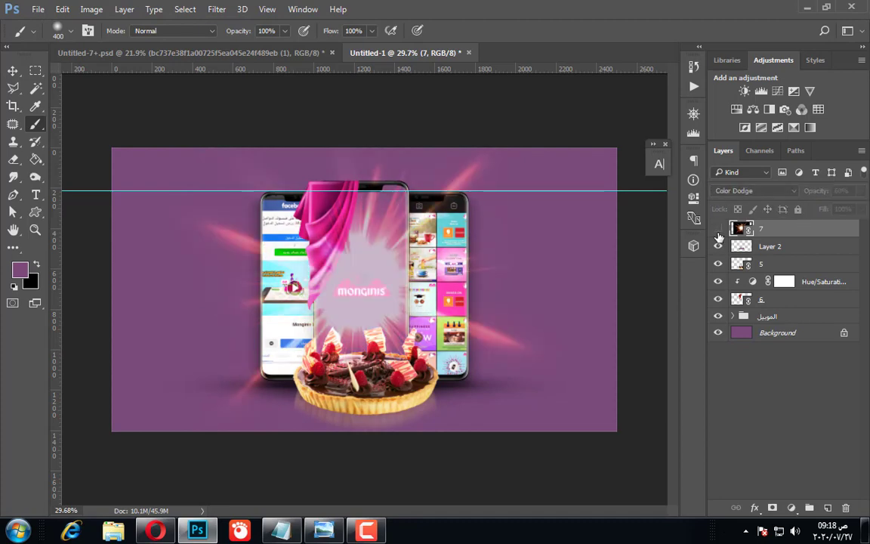
pyautogui.click(718, 230)
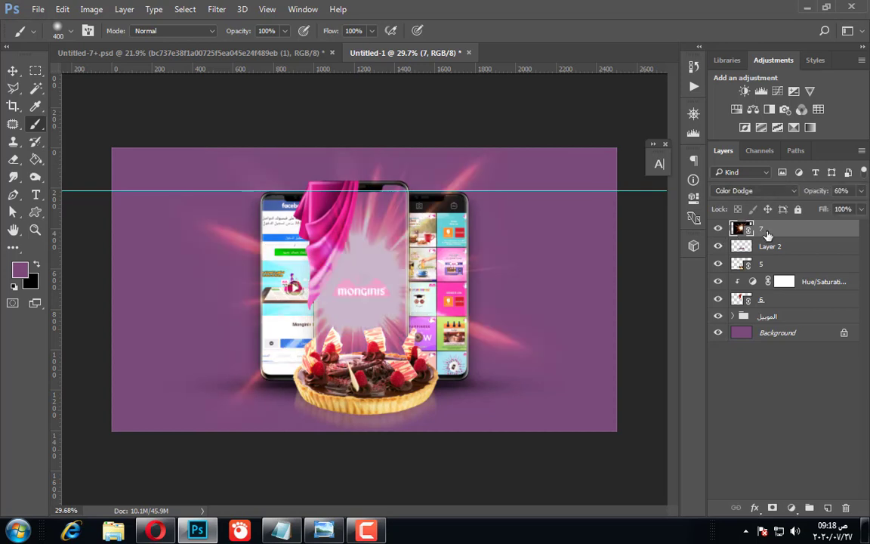
# Move the light burst layer behind the phones, directly above the Background, and check the result
pyautogui.moveTo(766, 235); pyautogui.dragTo(773, 320)
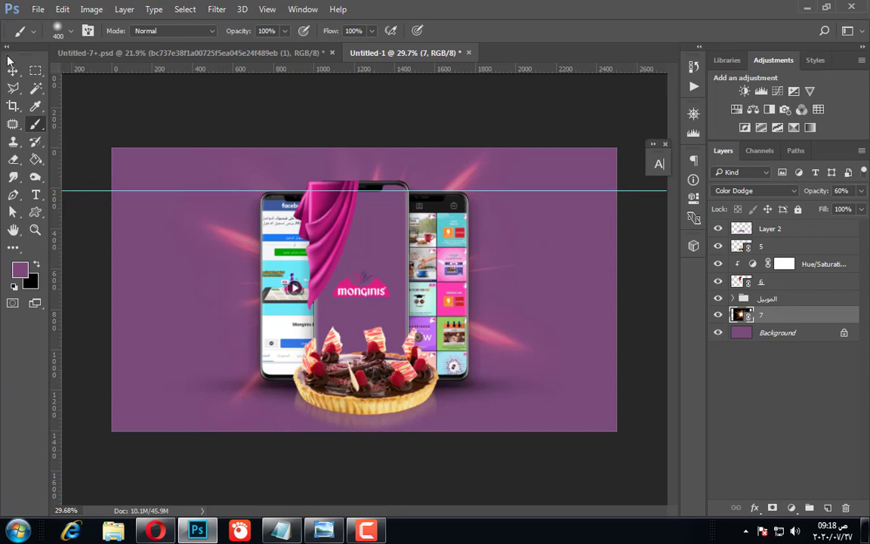
pyautogui.click(12, 88)
pyautogui.click(12, 71)
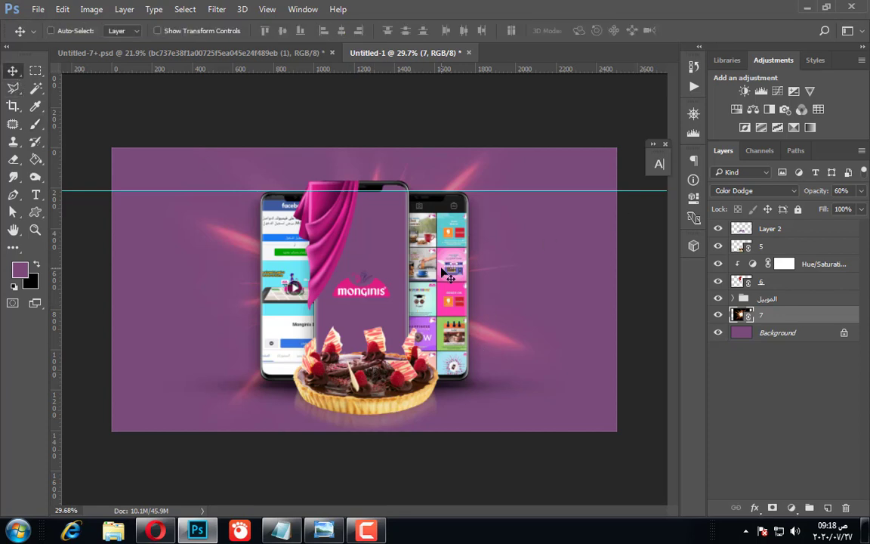
pyautogui.scroll(-1, 449, 278)
pyautogui.scroll(-3, 449, 278)
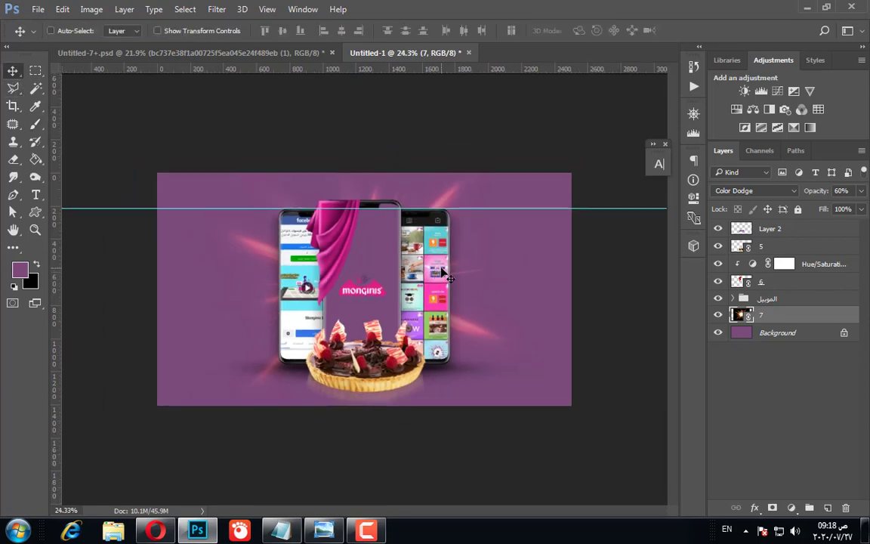
pyautogui.scroll(5, 449, 278)
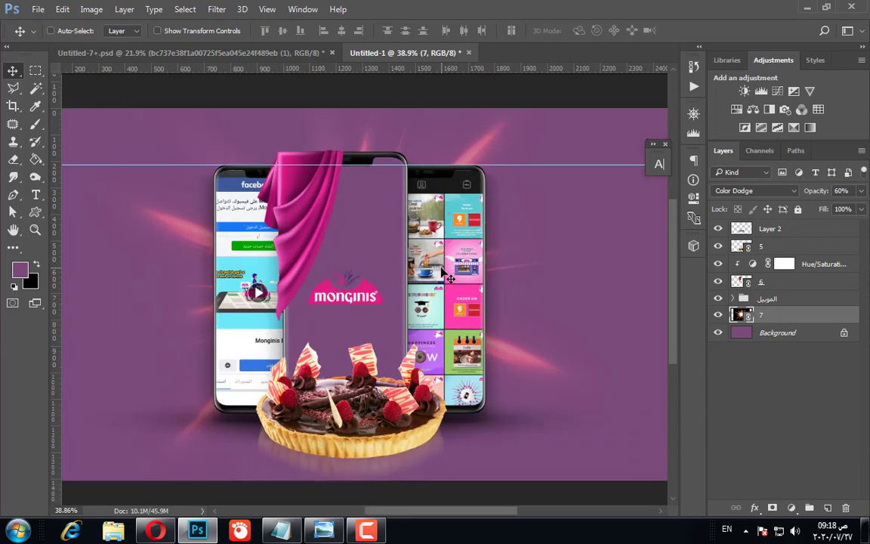
pyautogui.scroll(-3, 450, 278)
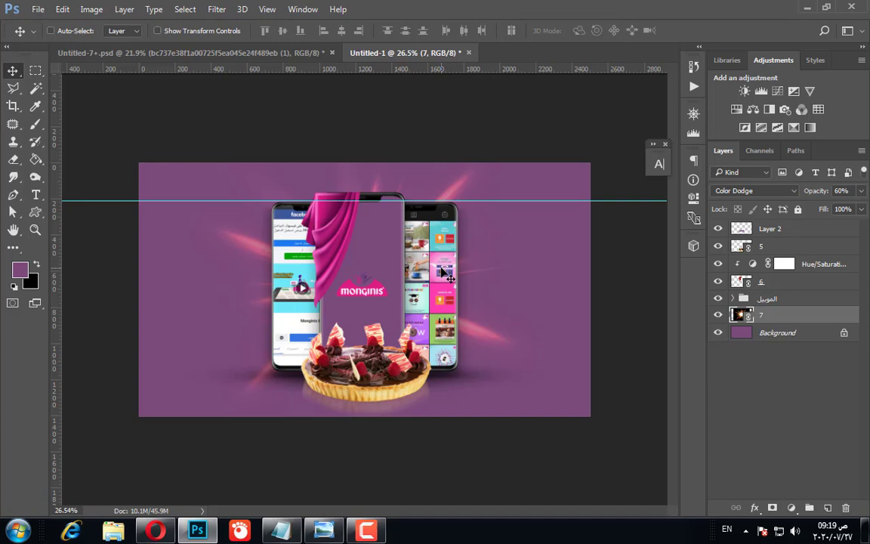
pyautogui.scroll(5, 446, 275)
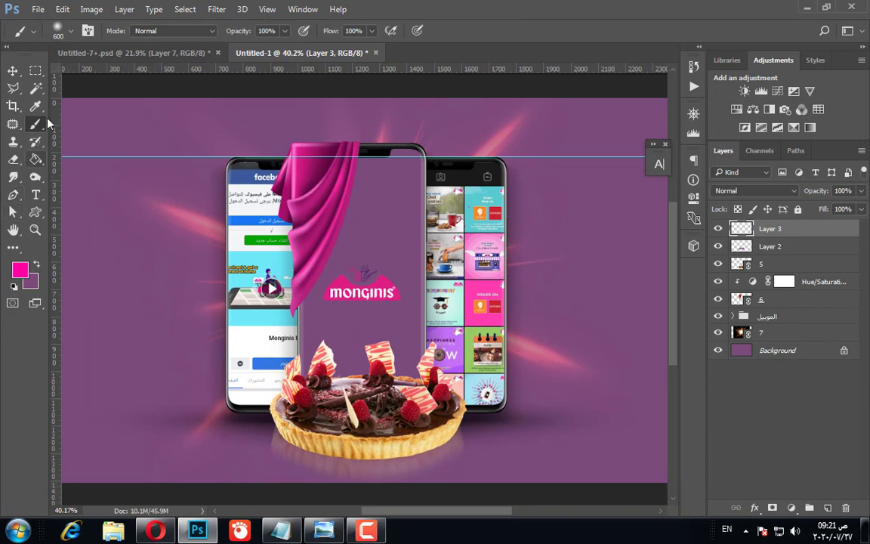
# Paint one soft pink (#ff00a2) spot over the middle phone's logo on Layer 3 with a 600 px brush at 0% hardness
pyautogui.rightClick(174, 215)
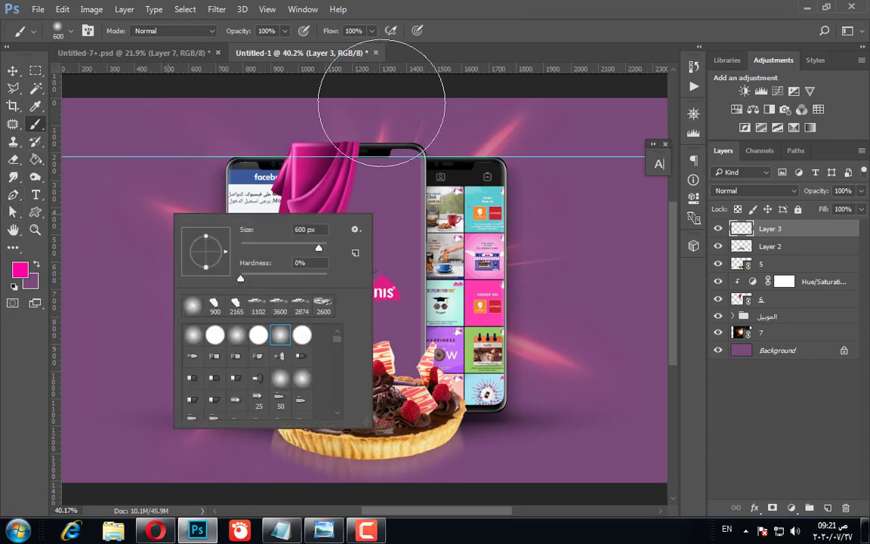
pyautogui.press('Escape')
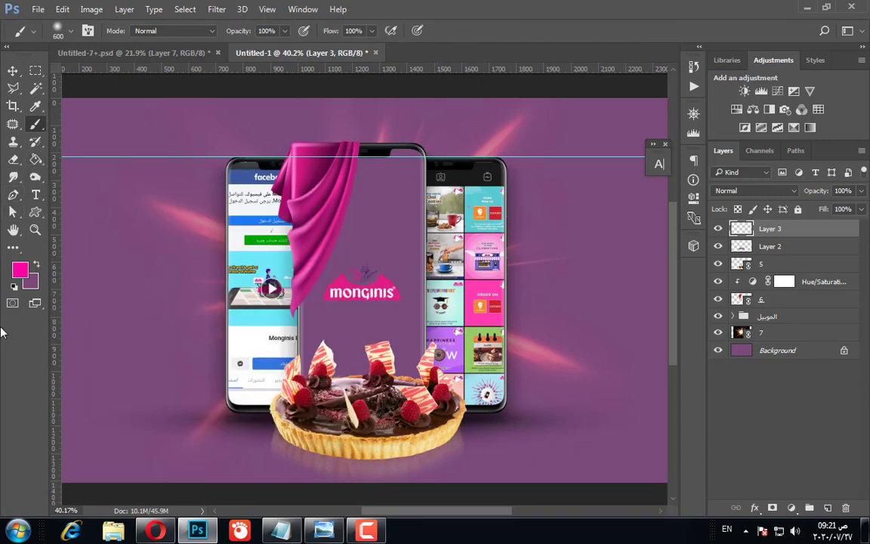
pyautogui.click(19, 268)
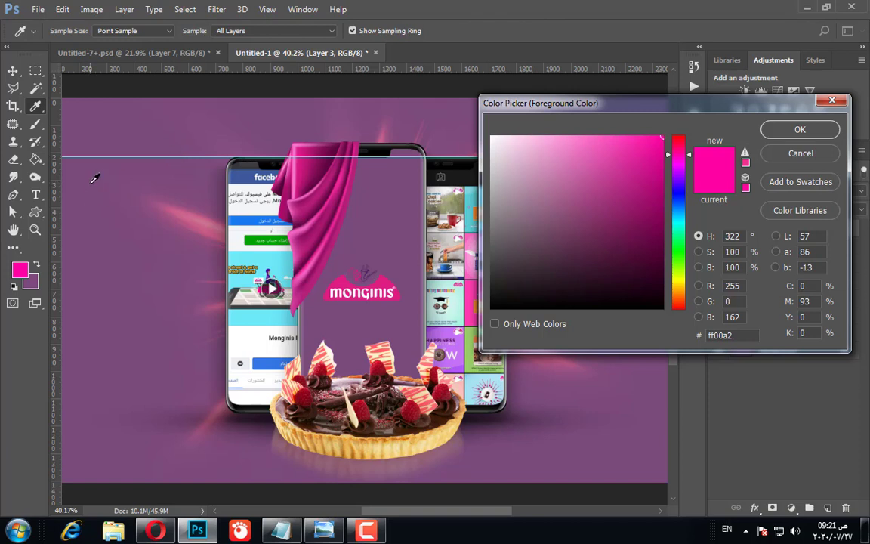
pyautogui.click(778, 132)
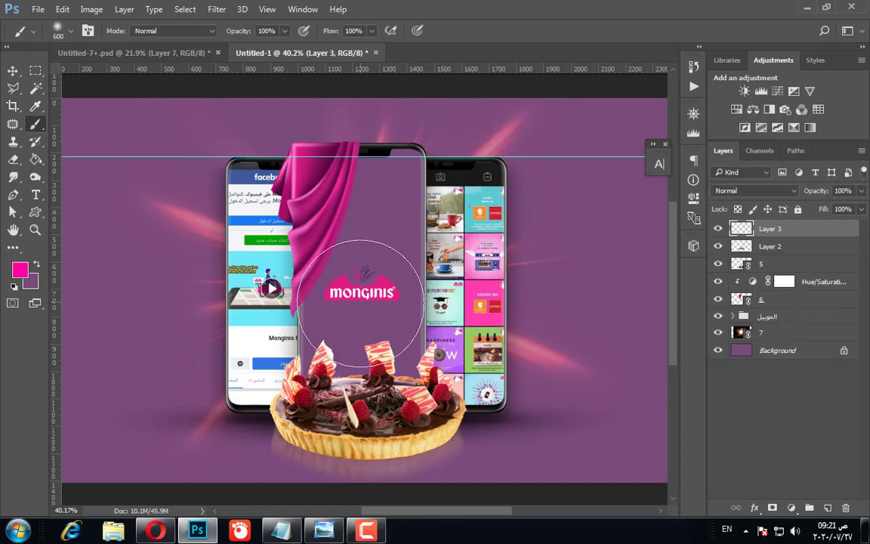
pyautogui.scroll(2, 361, 302)
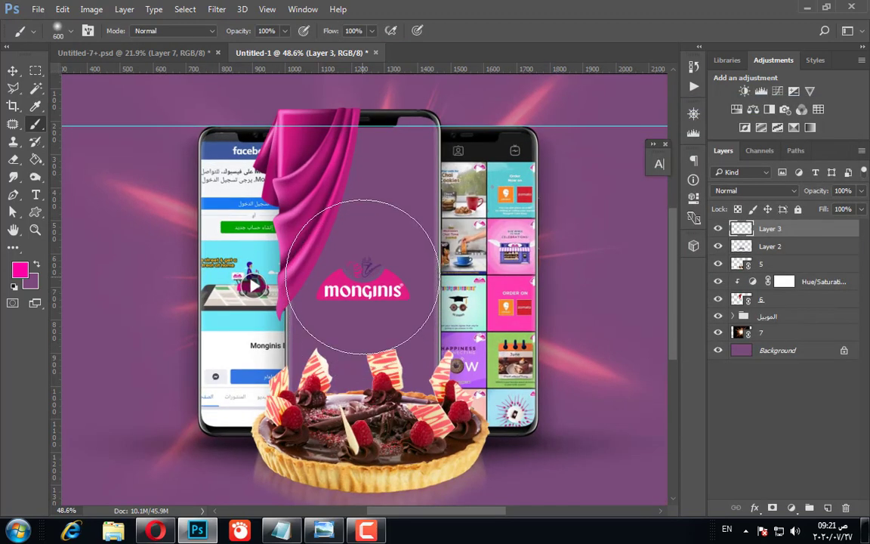
pyautogui.click(362, 275)
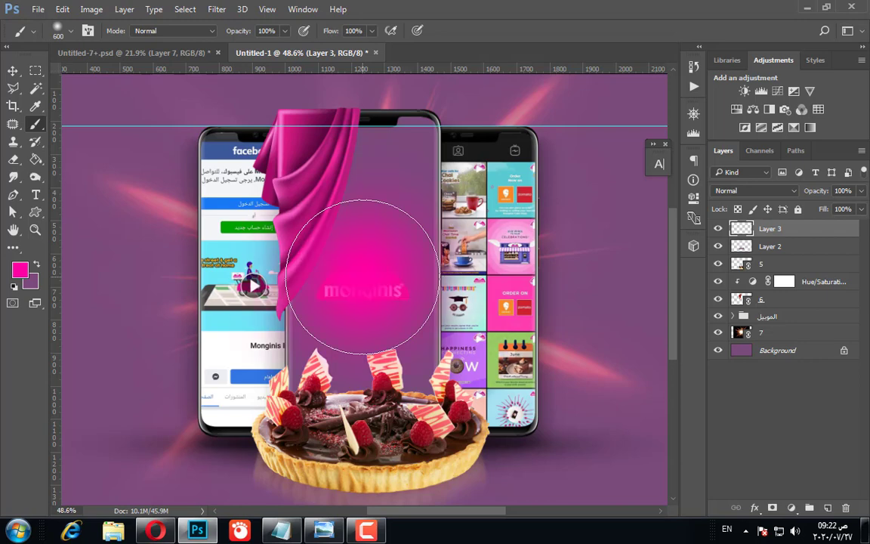
# Scale the pink glow proportionally from its centre to about 22.1 cm wide and high
pyautogui.scroll(-3, 324, 295)
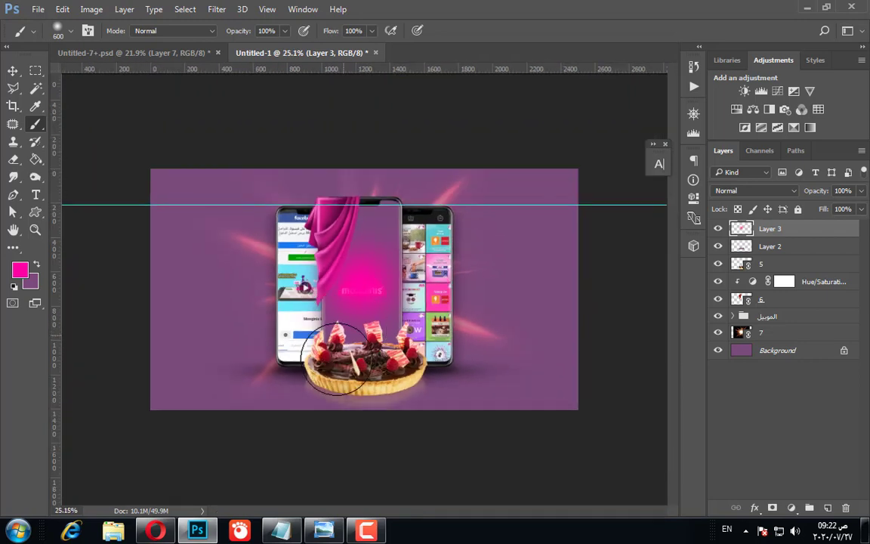
pyautogui.scroll(2, 310, 423)
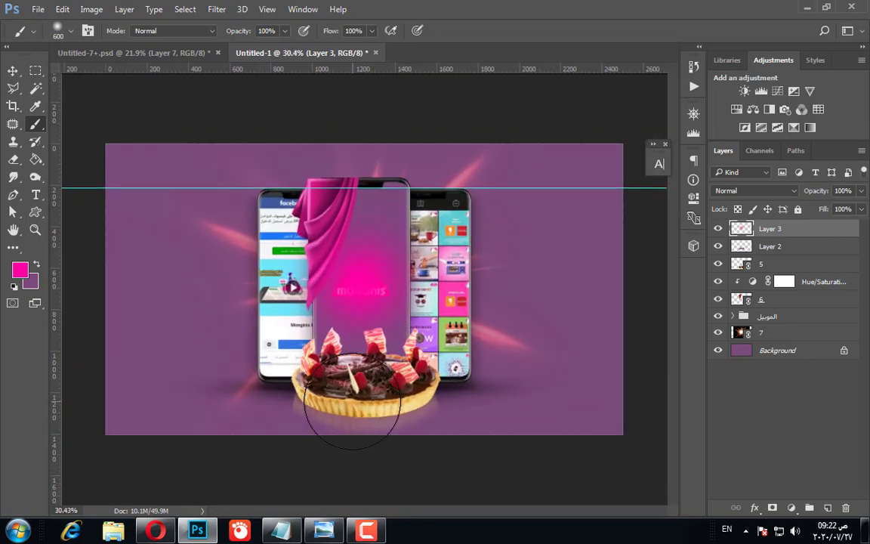
pyautogui.hotkey('ctrl', 't')
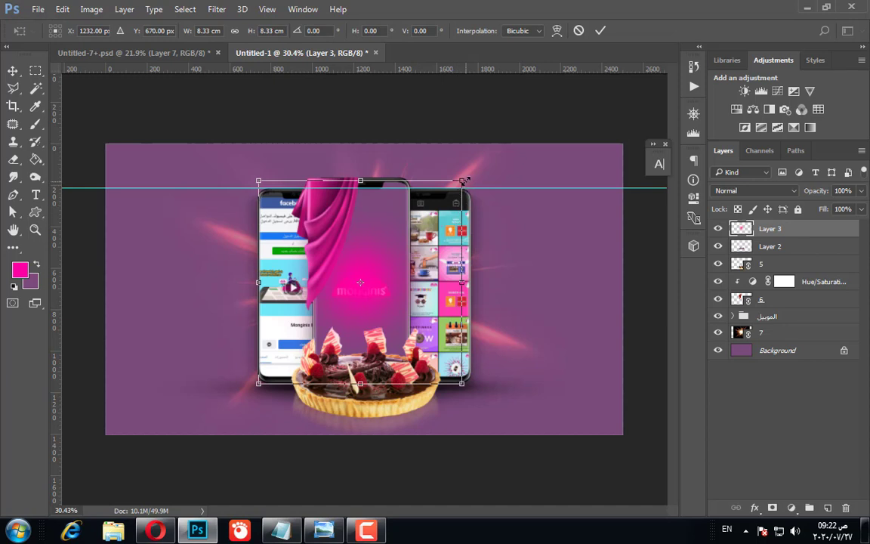
pyautogui.moveTo(463, 181); pyautogui.dragTo(666, 81)
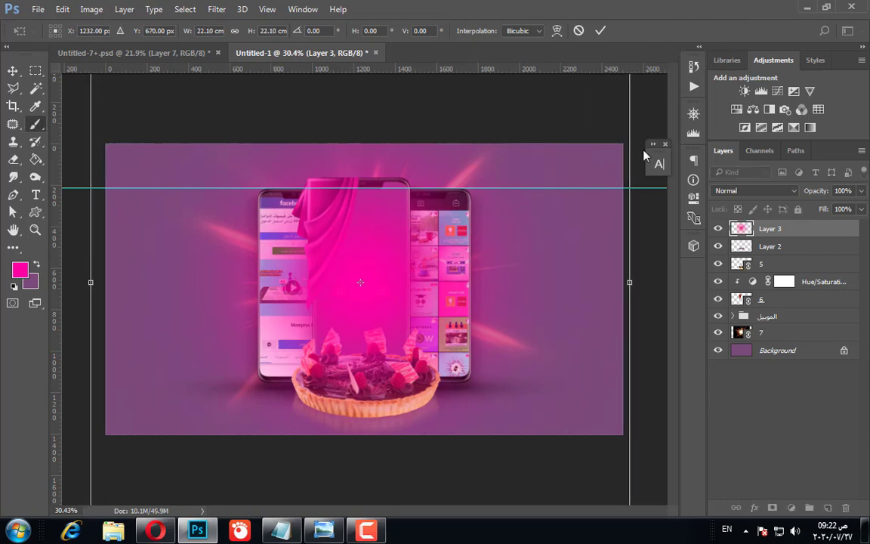
pyautogui.press('Return')
# Move the pink glow layer beneath the light burst, just above the Background, and compare the design with and without it
pyautogui.click(718, 228)
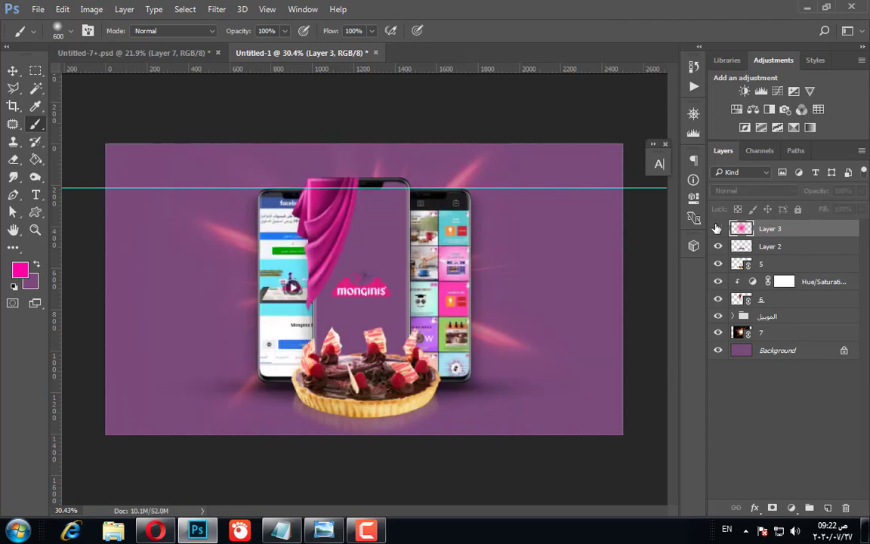
pyautogui.click(718, 228)
pyautogui.click(718, 228)
pyautogui.click(718, 228)
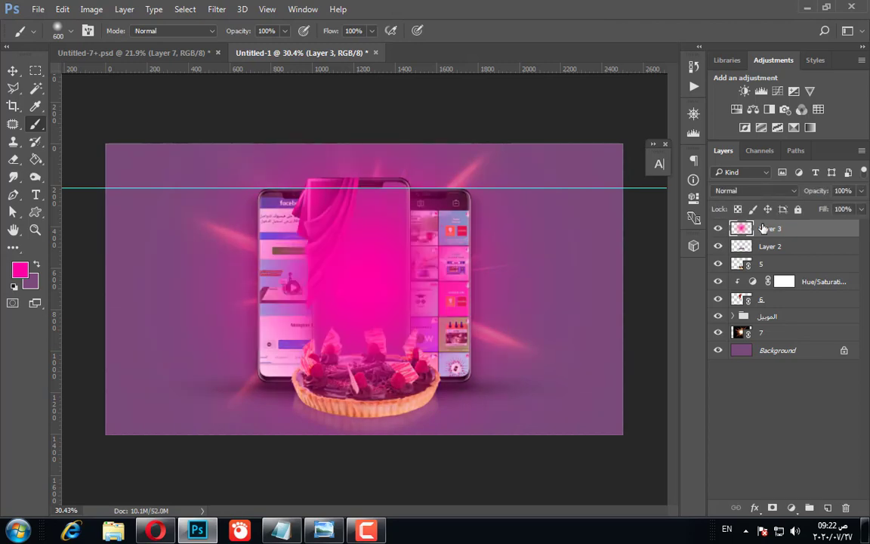
pyautogui.moveTo(741, 237); pyautogui.dragTo(755, 338)
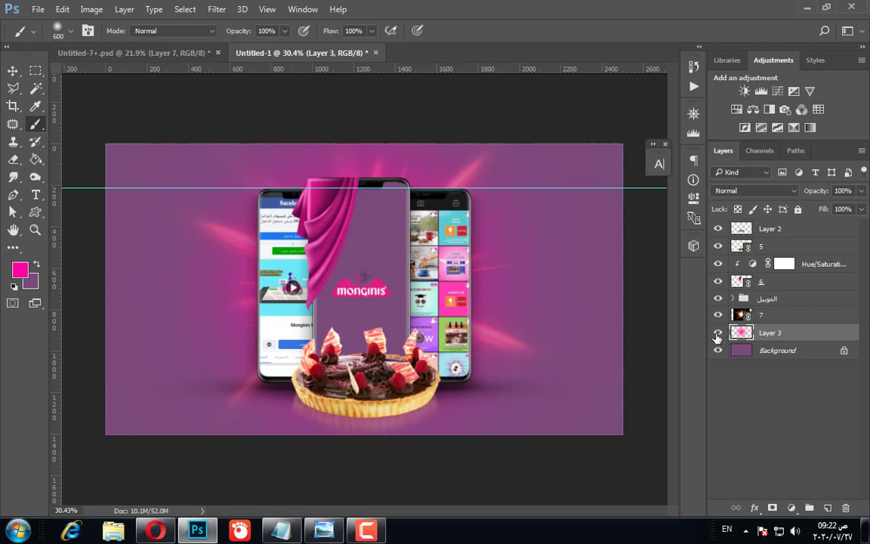
pyautogui.click(718, 334)
pyautogui.click(718, 334)
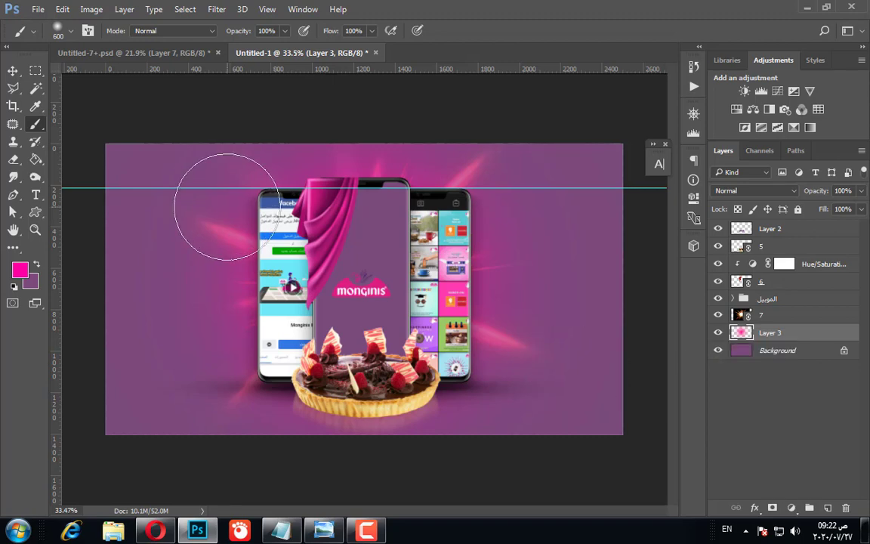
# Examine how Layer 3's pink glow affects the design by hiding and showing it, up close and in the full view
pyautogui.scroll(4, 229, 210)
pyautogui.scroll(-1, 503, 331)
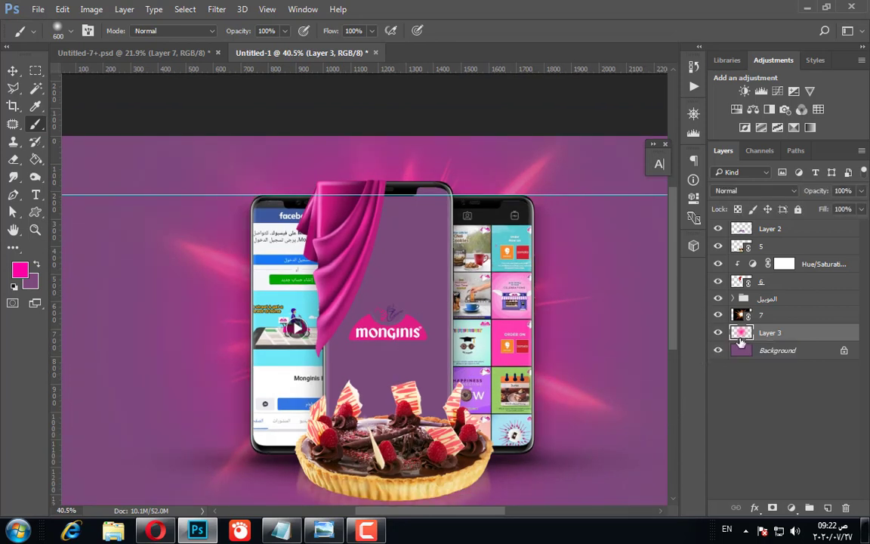
pyautogui.click(717, 336)
pyautogui.click(717, 335)
pyautogui.scroll(-3, 194, 194)
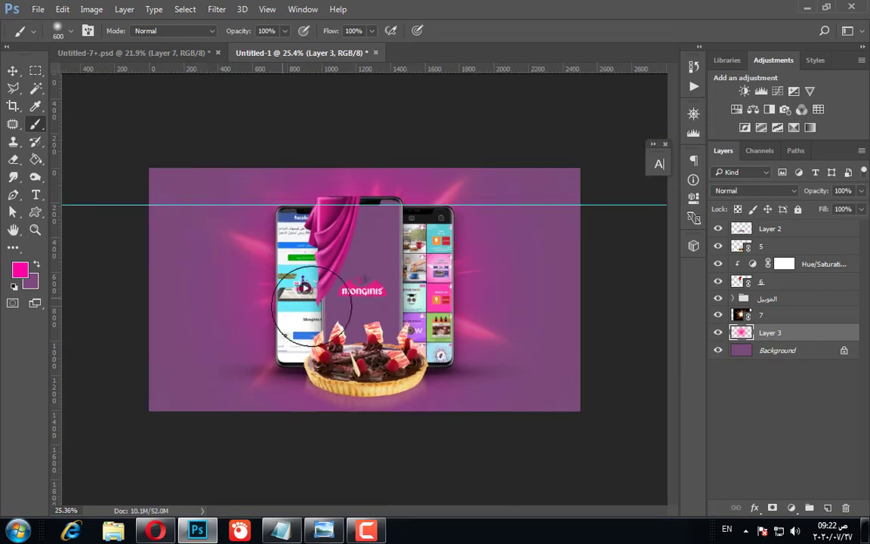
pyautogui.scroll(1, 437, 317)
pyautogui.scroll(1, 436, 317)
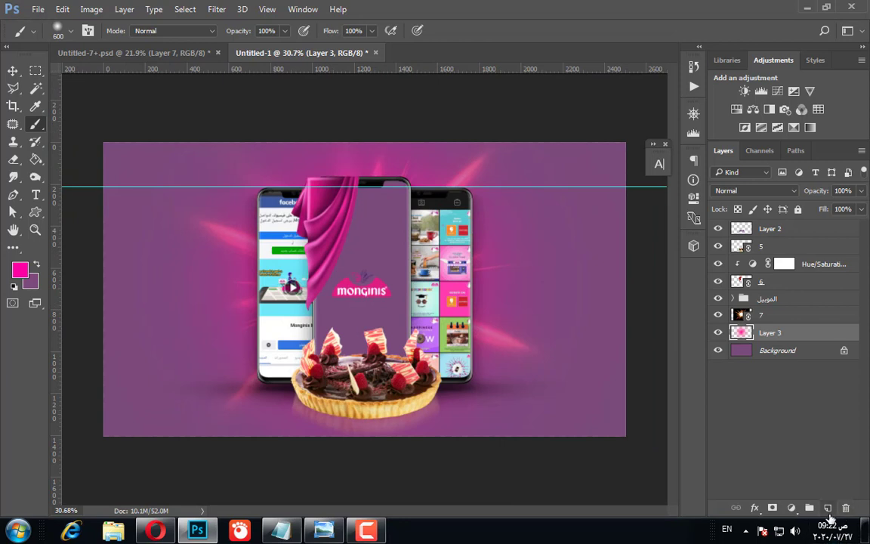
# Add a visible new layer directly above the pink glow layer and choose the 466 px cloud brush
pyautogui.click(828, 509)
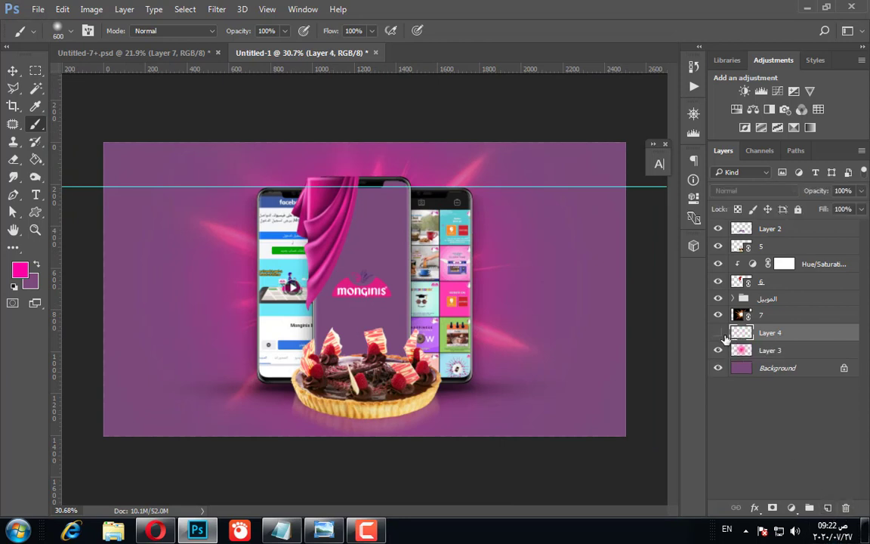
pyautogui.click(718, 332)
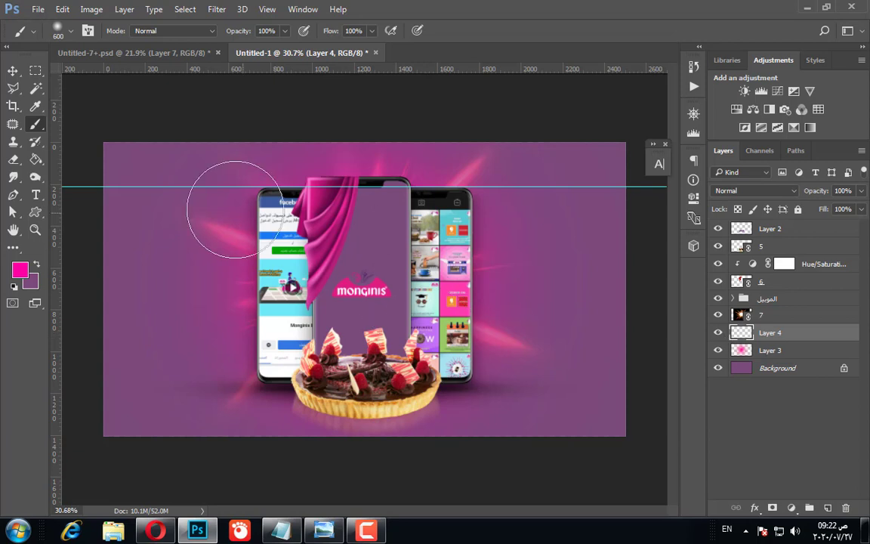
pyautogui.rightClick(369, 318)
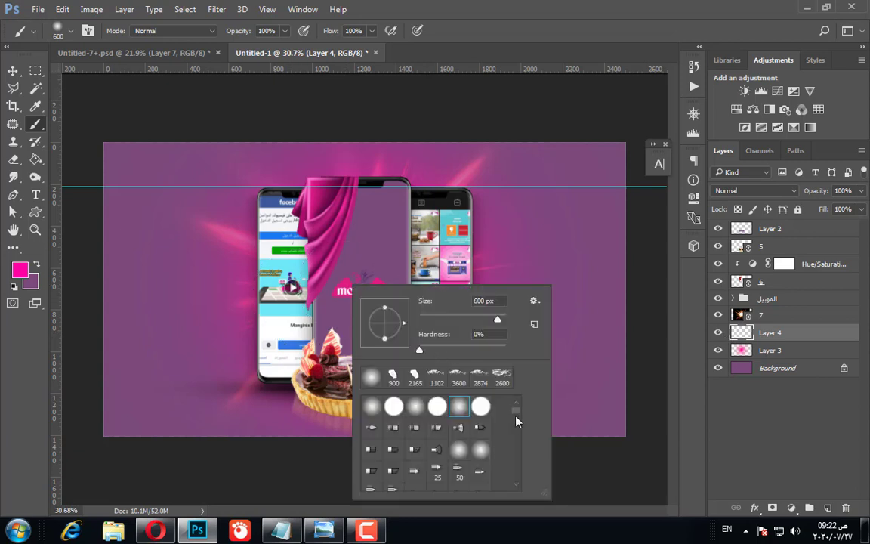
pyautogui.moveTo(519, 420); pyautogui.dragTo(514, 485)
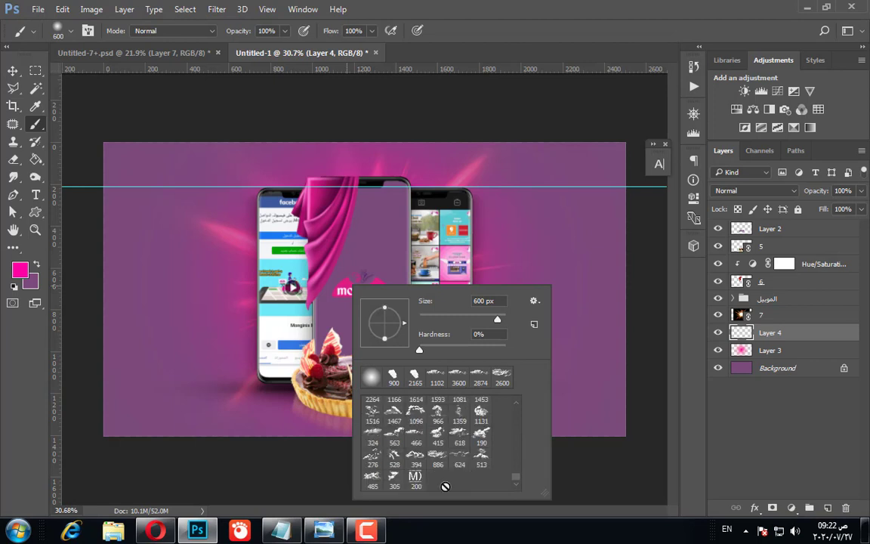
pyautogui.click(416, 436)
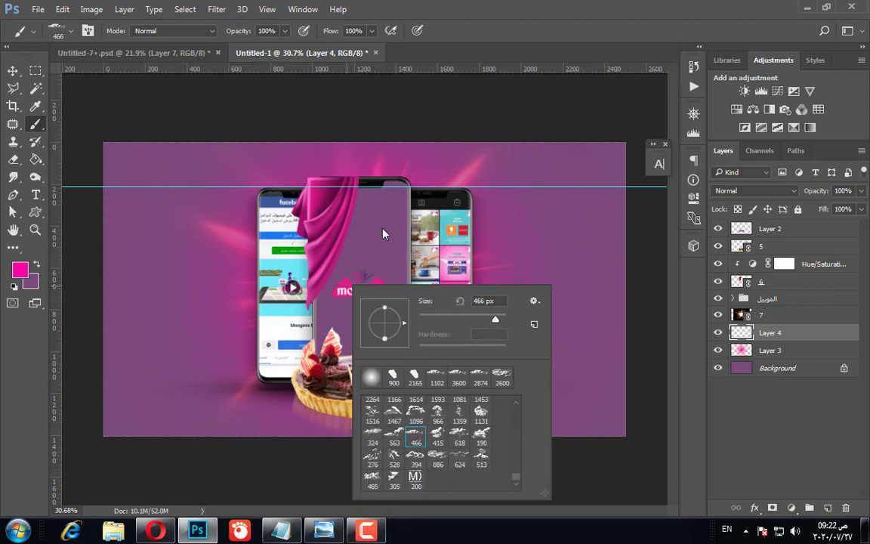
pyautogui.click(486, 36)
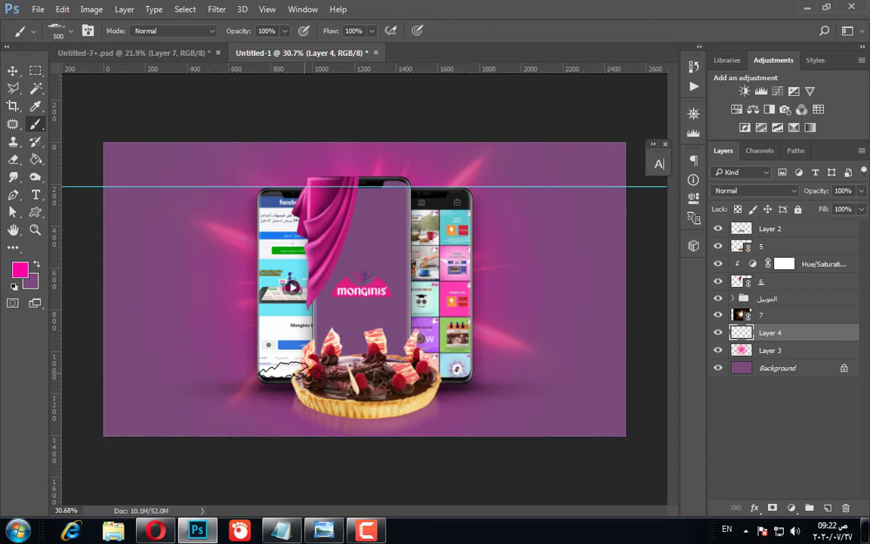
# Enlarge the cloud brush to 1102 px
pyautogui.press(']')
pyautogui.press(']')
pyautogui.press(']')
pyautogui.press(']')
pyautogui.press(']')
pyautogui.press(']')
pyautogui.press(']')
pyautogui.press(']')
pyautogui.press(']')
pyautogui.press('[')
pyautogui.press('[')
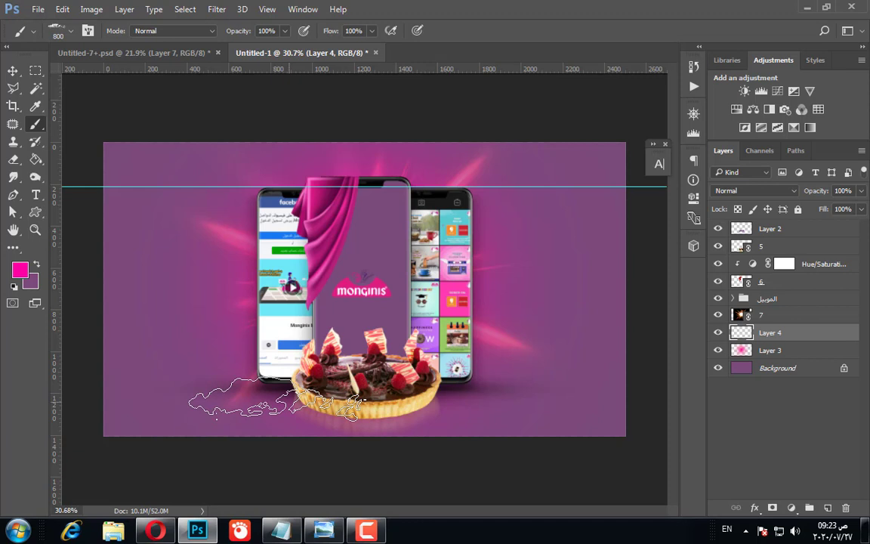
pyautogui.rightClick(309, 398)
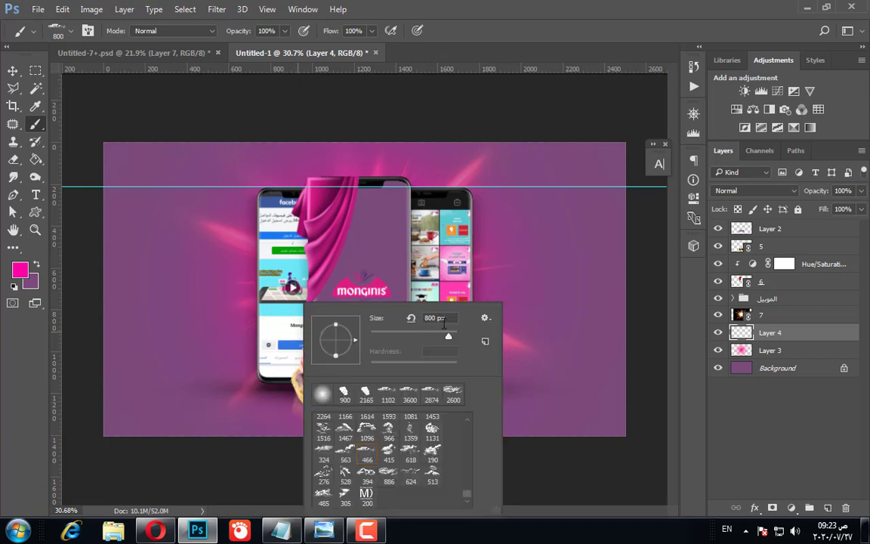
pyautogui.moveTo(434, 320); pyautogui.dragTo(423, 322)
pyautogui.write('1102')
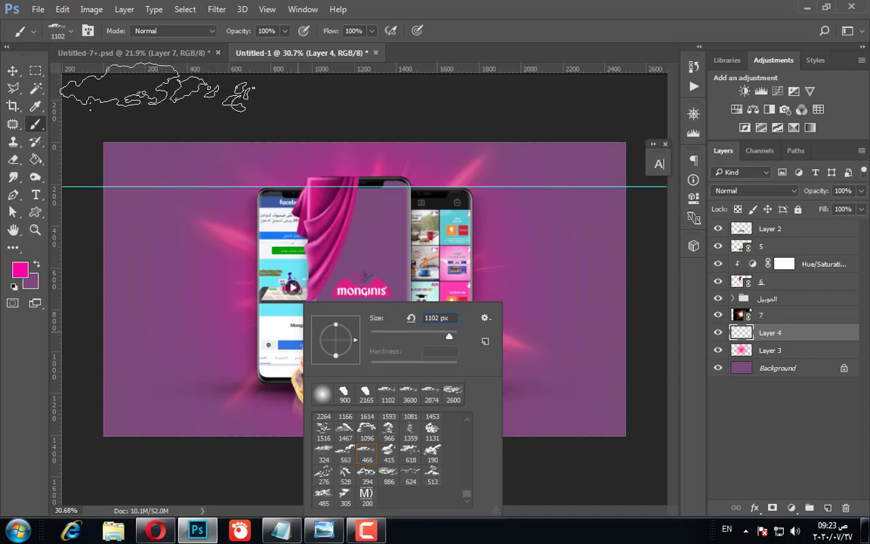
pyautogui.press('Return')
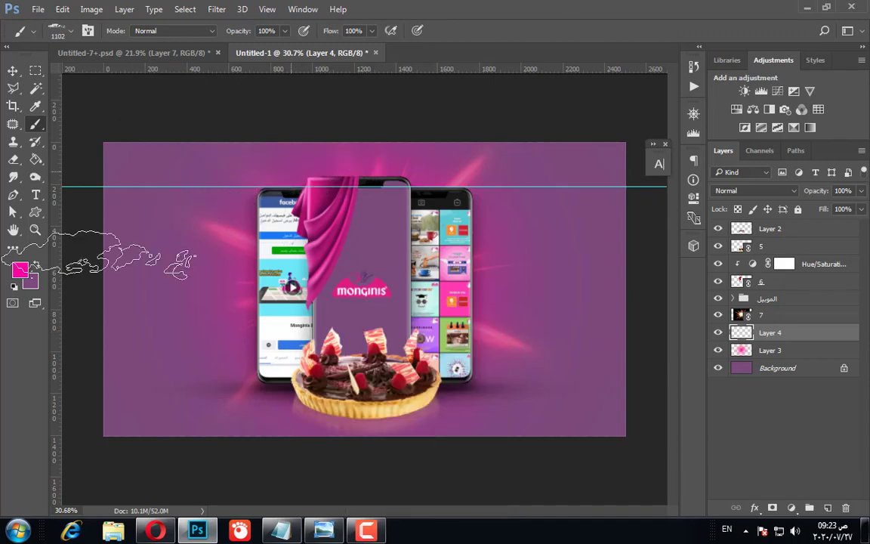
# Set the foreground color to white (#ffffff) and stamp one cloud on Layer 4 beneath the Facebook phone, beside the tart
pyautogui.click(19, 269)
pyautogui.write('ffffff')
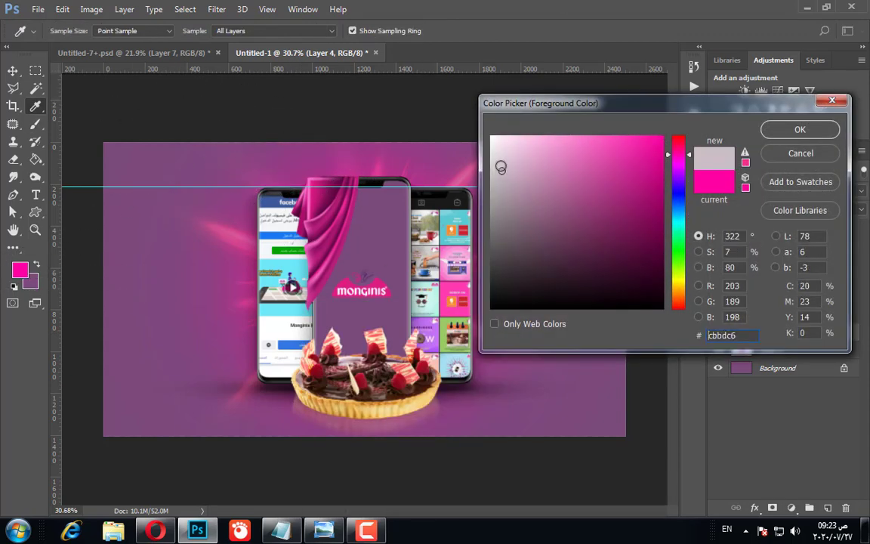
pyautogui.click(776, 130)
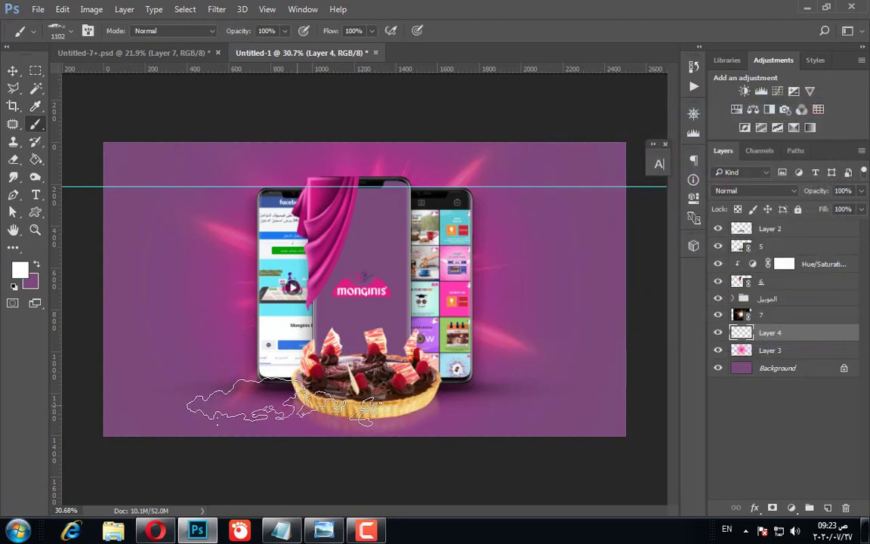
pyautogui.keyDown('alt'); pyautogui.scroll(1, 288, 452); pyautogui.keyUp('alt')
pyautogui.moveTo(181, 442)
pyautogui.mouseDown()
pyautogui.moveTo(249, 434)
pyautogui.moveTo(173, 438)
pyautogui.moveTo(317, 445)
pyautogui.moveTo(122, 468)
pyautogui.moveTo(148, 517)
pyautogui.mouseUp()
pyautogui.keyDown('alt'); pyautogui.scroll(-2, 236, 489); pyautogui.keyUp('alt')
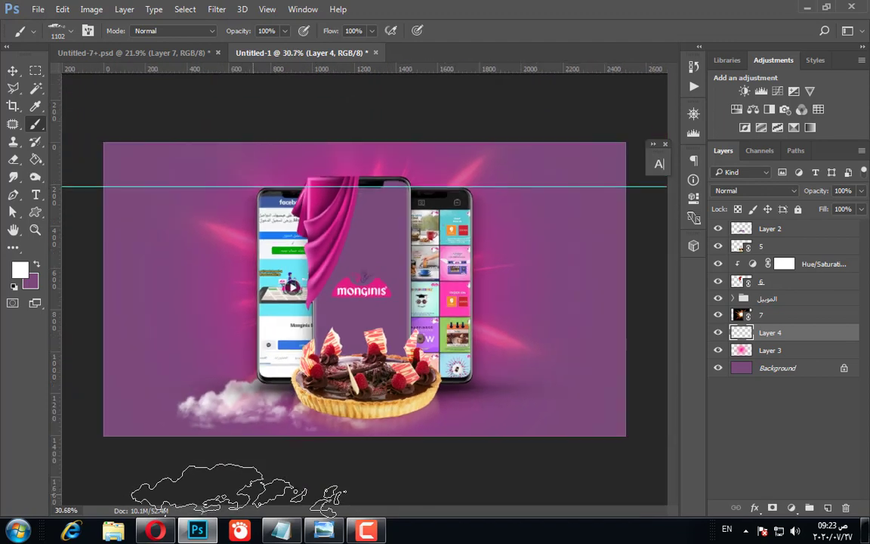
# Compare the design with and without the cloud layer
pyautogui.click(721, 336)
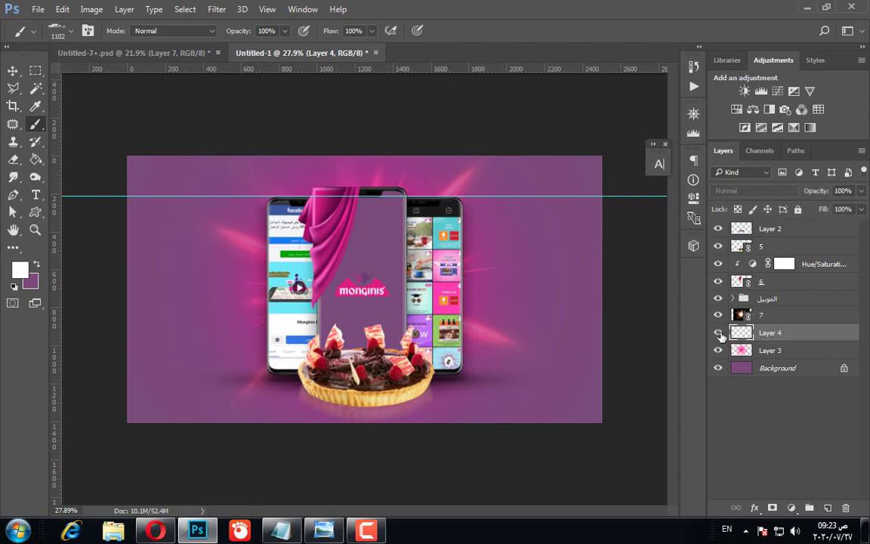
pyautogui.click(721, 336)
pyautogui.click(721, 336)
pyautogui.click(721, 336)
pyautogui.click(721, 336)
pyautogui.click(718, 333)
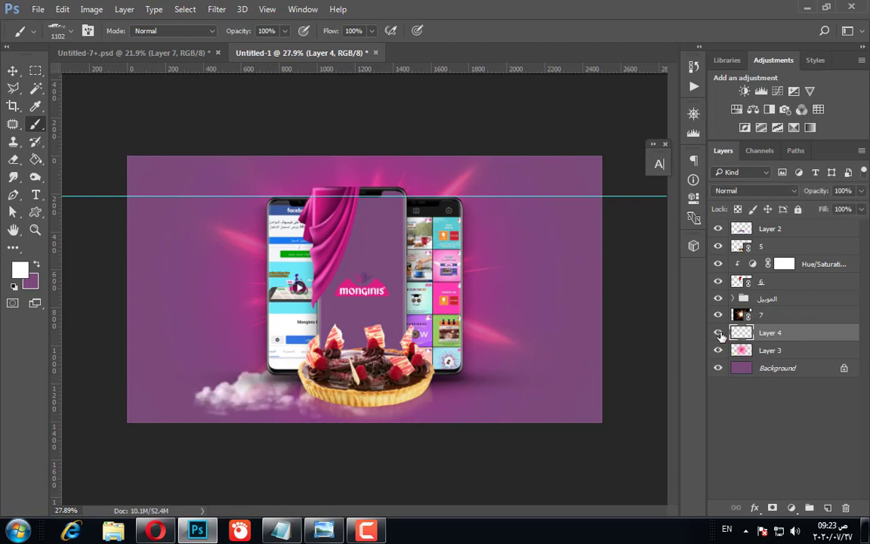
# Duplicate the cloud layer, flip the copy horizontally and move it to the opposite side of the tart, mirroring the original cloud
pyautogui.hotkey('ctrl', 'j')
pyautogui.moveTo(719, 335); pyautogui.dragTo(549, 405)
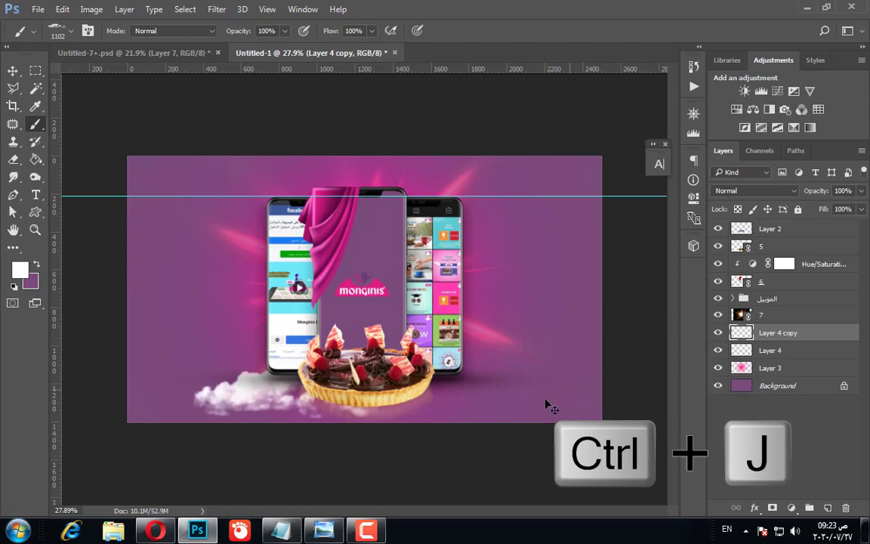
pyautogui.hotkey('ctrl', 't')
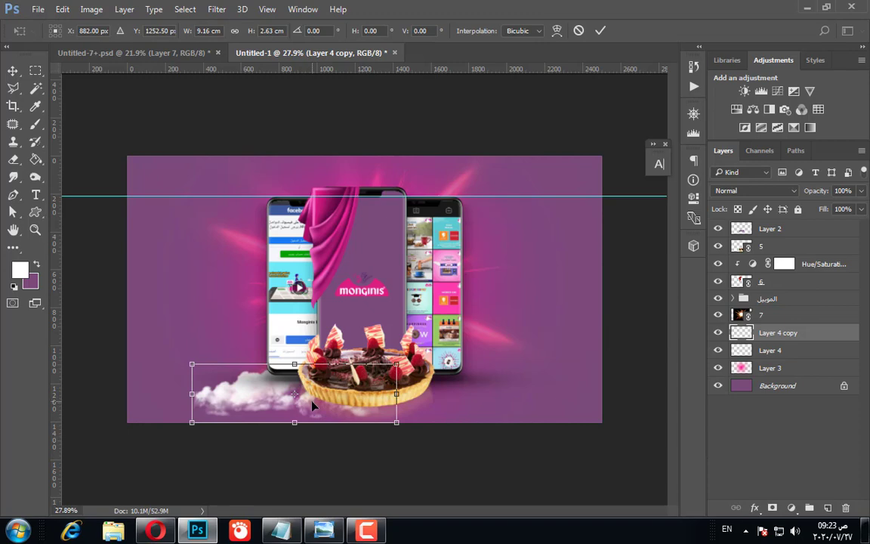
pyautogui.rightClick(313, 401)
pyautogui.click(362, 376)
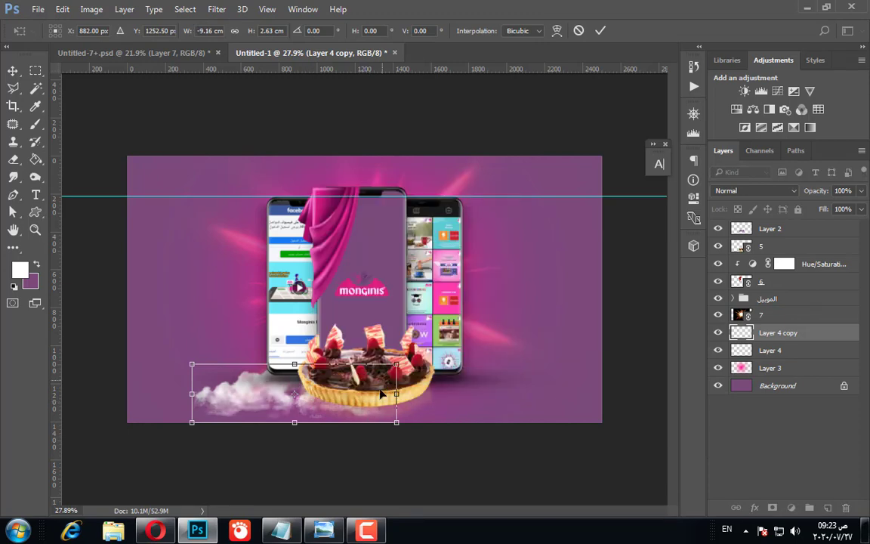
pyautogui.moveTo(349, 406); pyautogui.dragTo(522, 406)
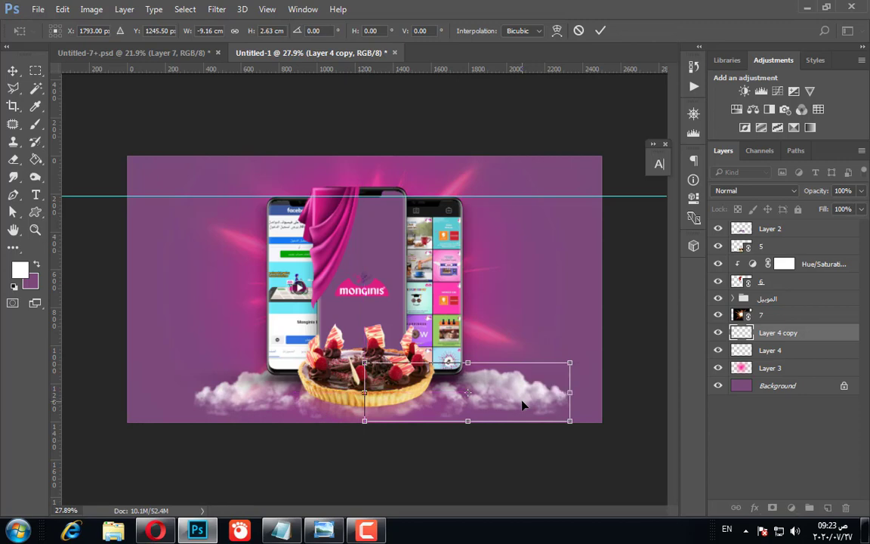
pyautogui.press('Return')
# Examine the clouds around the tart and phones up close and in the full composition
pyautogui.scroll(3, 408, 363)
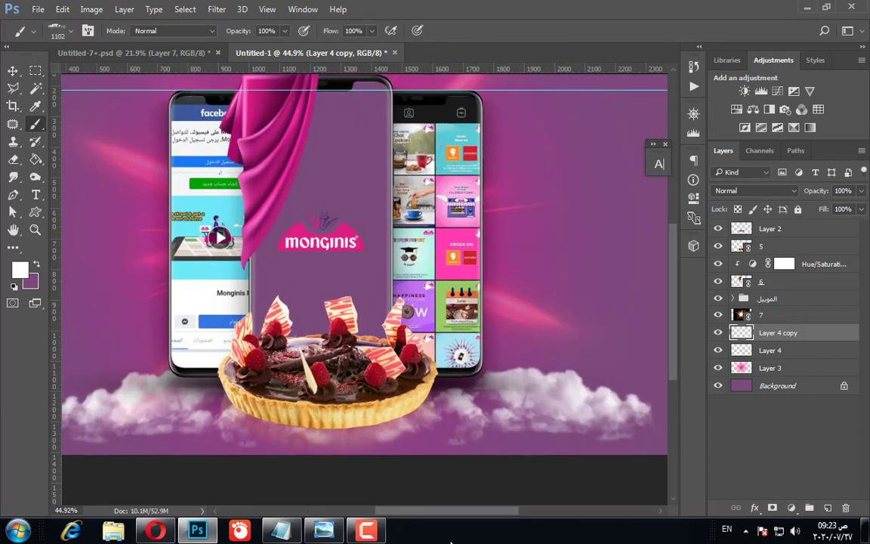
pyautogui.click(12, 70)
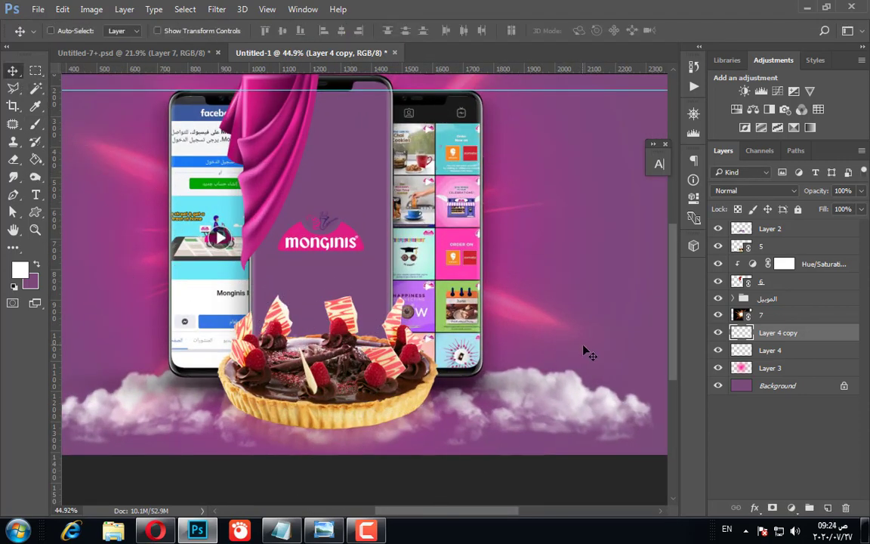
pyautogui.scroll(5, 398, 468)
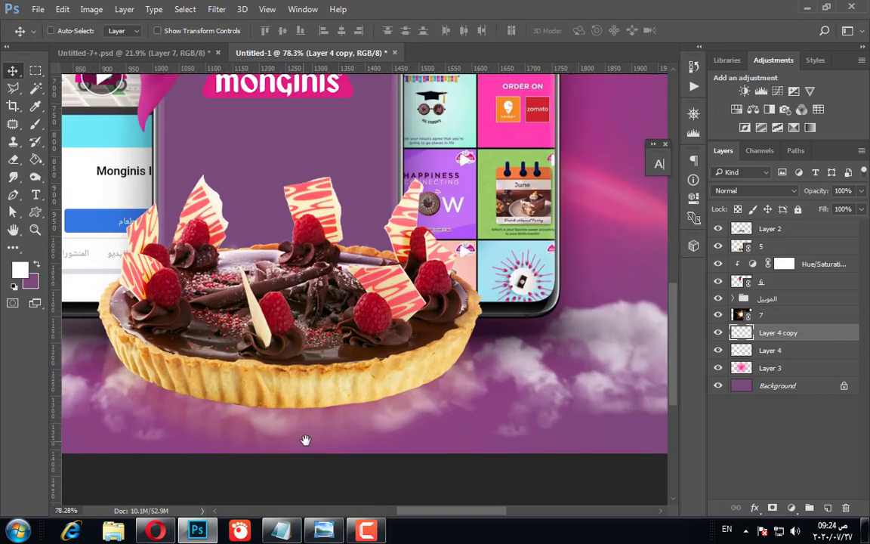
pyautogui.moveTo(306, 439); pyautogui.dragTo(413, 346)
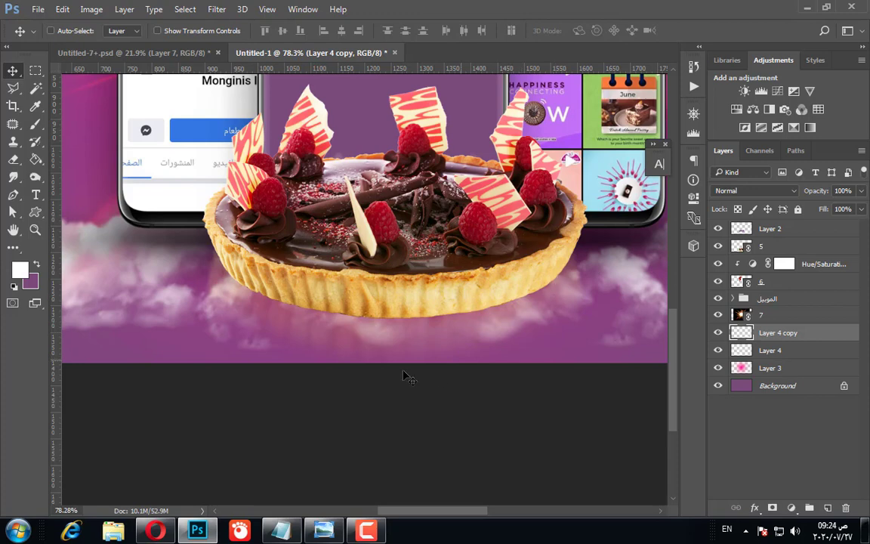
pyautogui.scroll(-6, 393, 366)
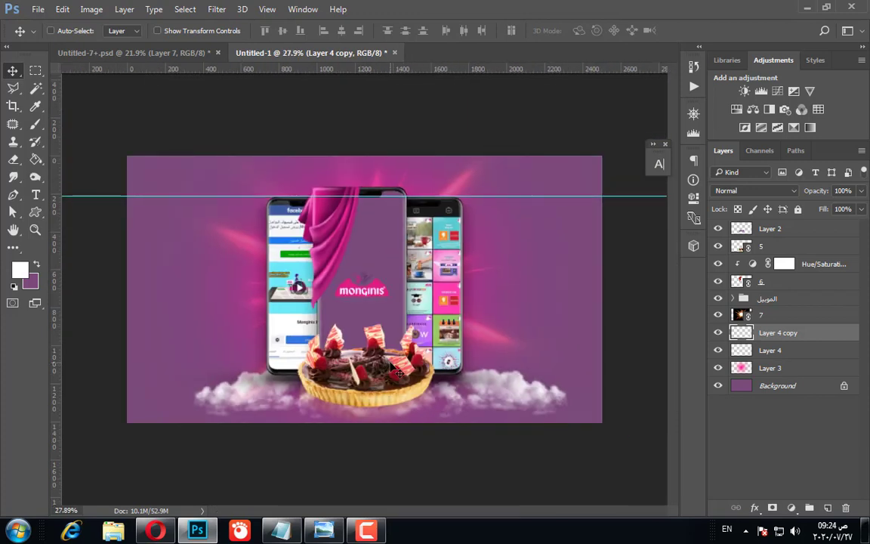
pyautogui.scroll(2, 389, 365)
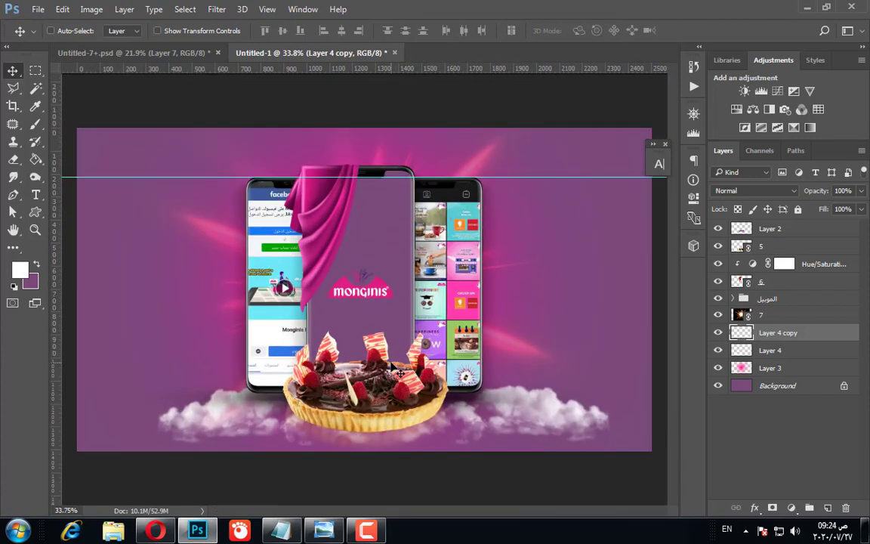
pyautogui.scroll(-1, 393, 366)
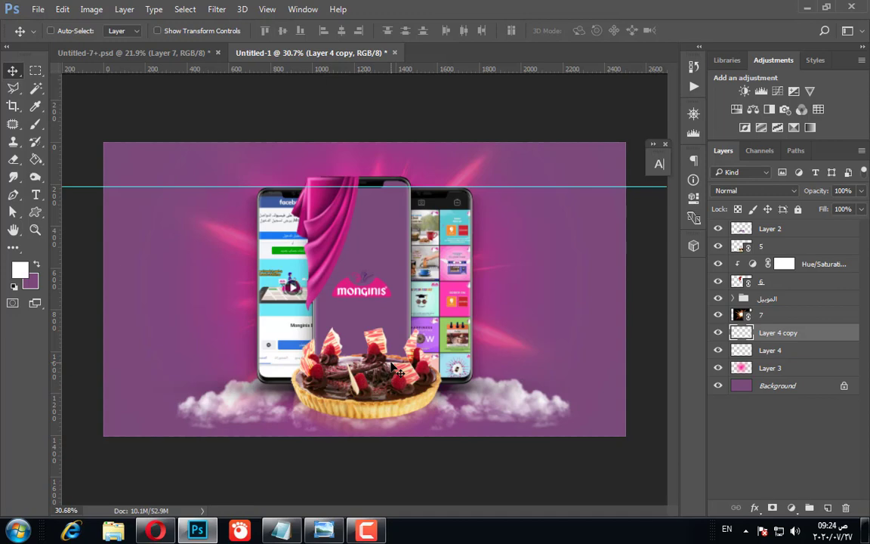
pyautogui.scroll(1, 393, 366)
pyautogui.scroll(-1, 393, 366)
# Paste the white Asmaa Font headline "الـ مسكر دلوقتي علينا .. اطلب اون لاين والتوصيل مجاناً" onto the canvas and move its layer to the top of the stack
pyautogui.press('t')
pyautogui.rightClick(35, 194)
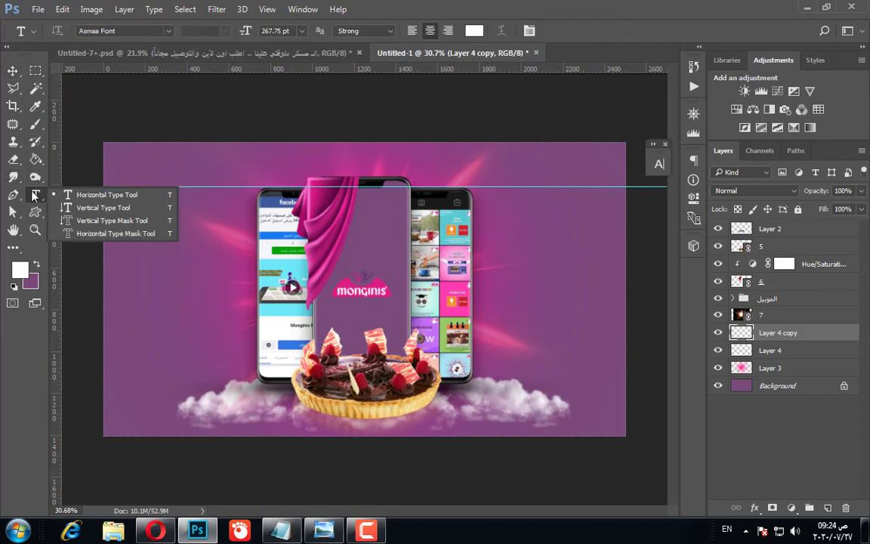
pyautogui.click(64, 174)
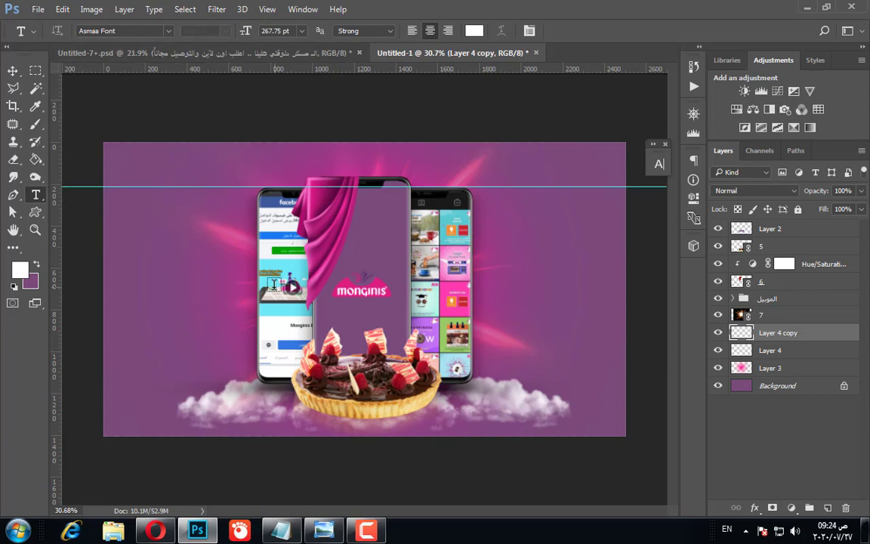
pyautogui.click(209, 271)
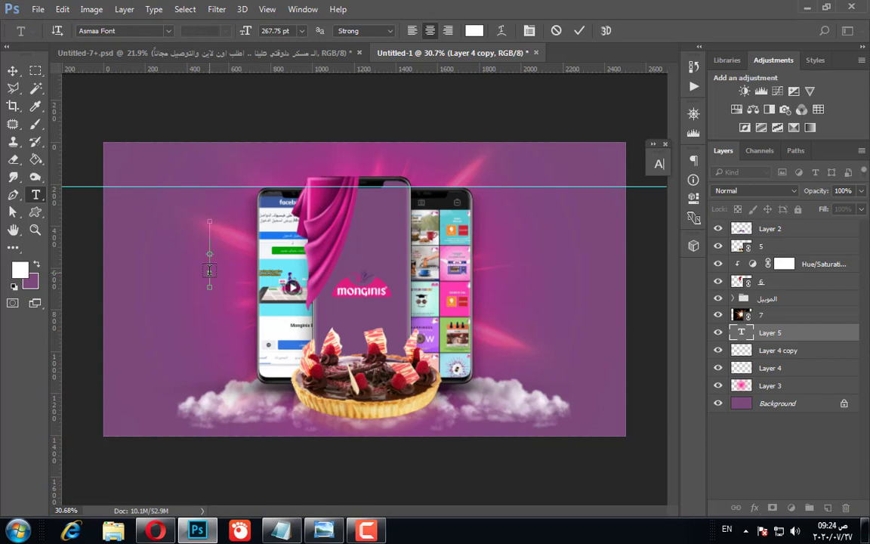
pyautogui.hotkey('ctrl', 'v')
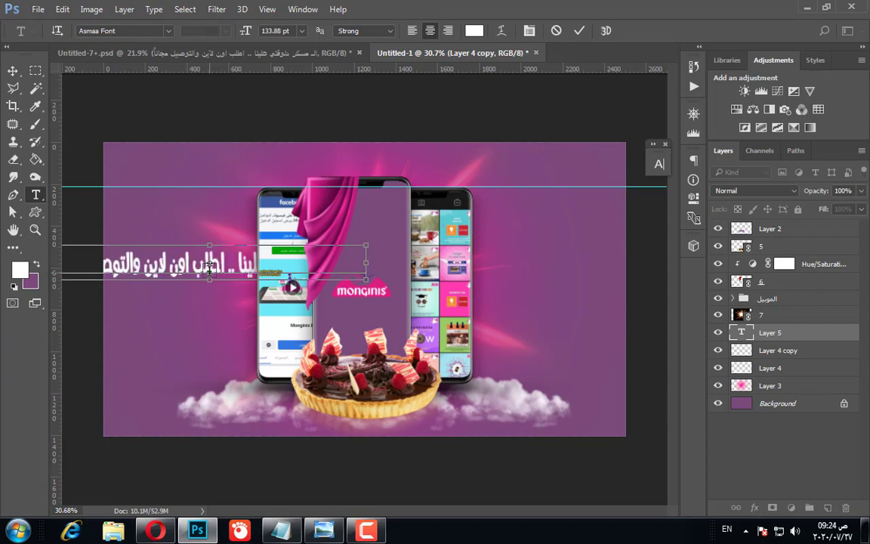
pyautogui.click(12, 72)
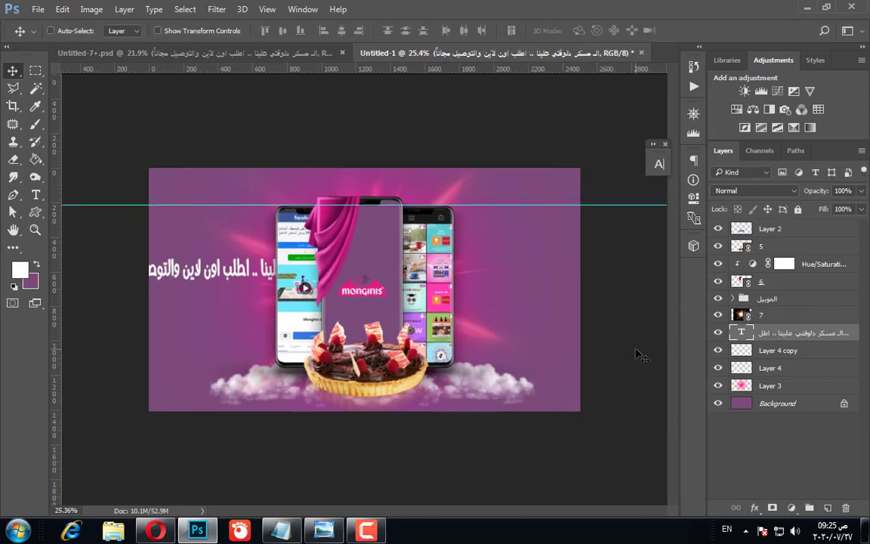
pyautogui.moveTo(821, 337); pyautogui.dragTo(800, 222)
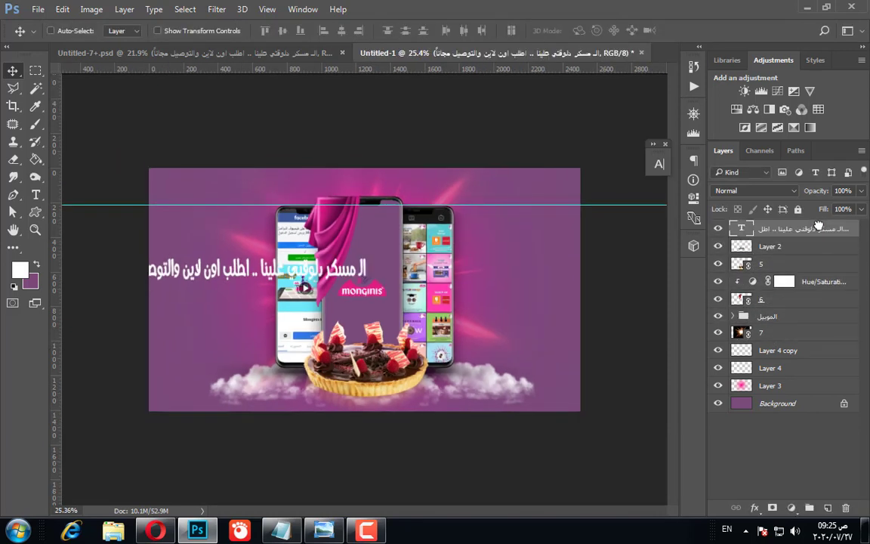
# Move the Arabic headline above the phones and center it horizontally on the background
pyautogui.moveTo(300, 274); pyautogui.dragTo(425, 186)
pyautogui.hotkey('ctrl', '+')
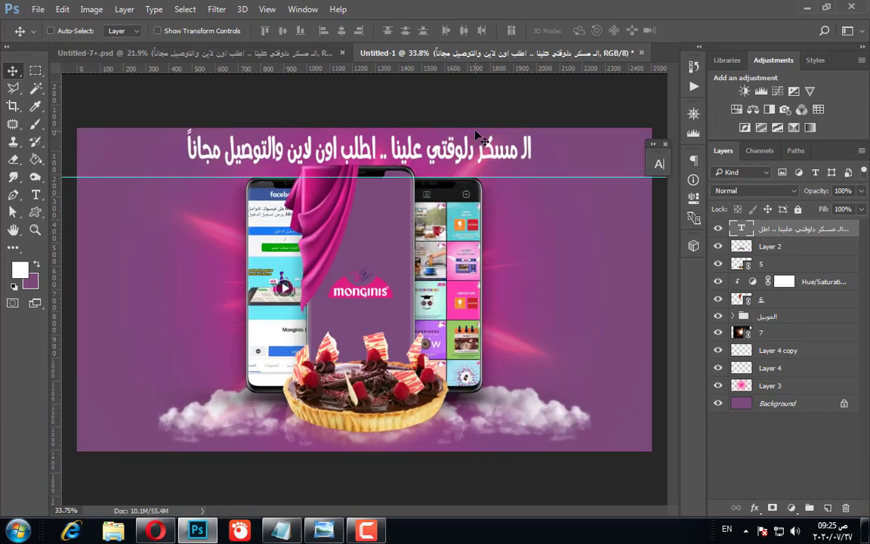
pyautogui.click(785, 404)
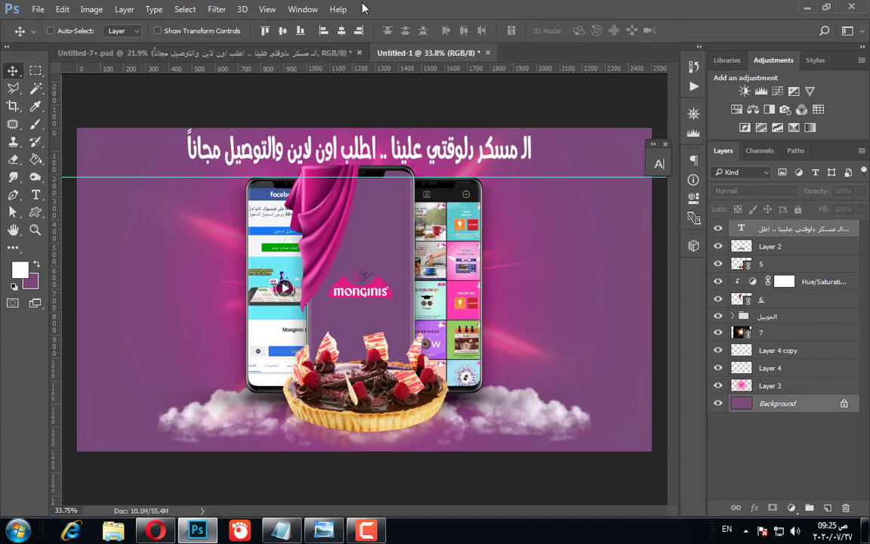
pyautogui.click(344, 33)
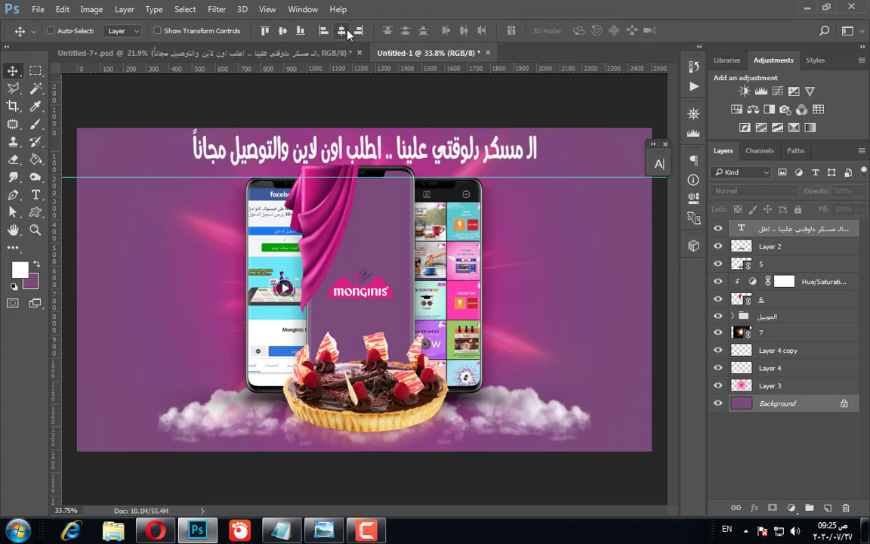
# Reduce the whole Arabic headline's font size to 117.88 pt
pyautogui.click(36, 194)
pyautogui.click(385, 126)
pyautogui.hotkey('ctrl', 'a')
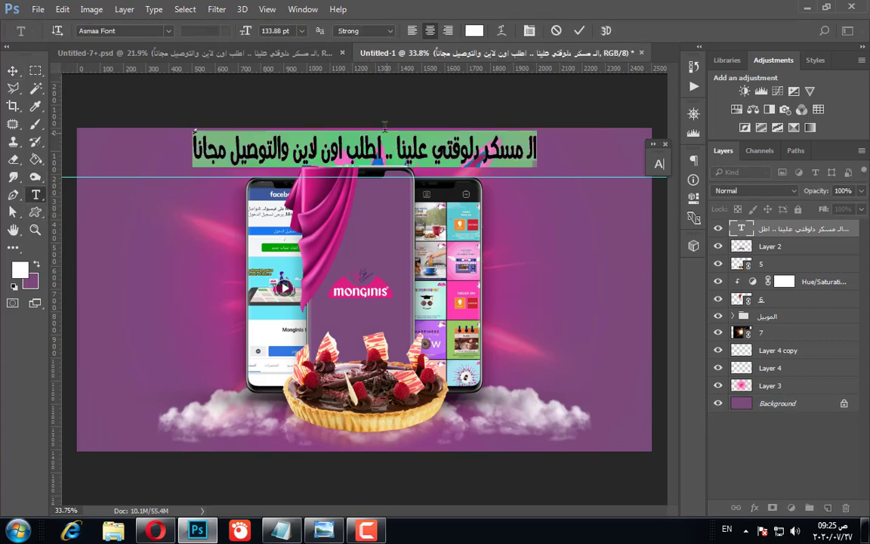
pyautogui.moveTo(245, 31)
pyautogui.mouseDown()
pyautogui.moveTo(224, 32)
pyautogui.moveTo(227, 39)
pyautogui.moveTo(241, 33)
pyautogui.moveTo(235, 43)
pyautogui.mouseUp()
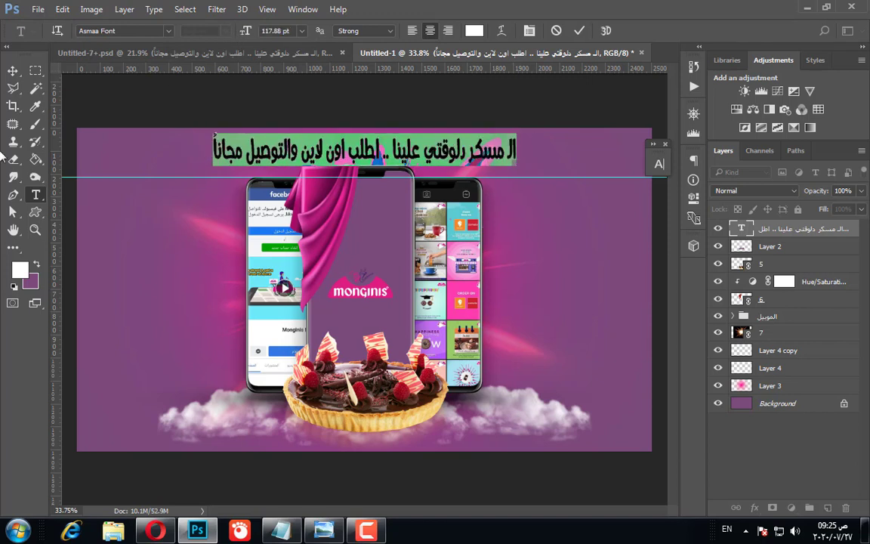
pyautogui.click(12, 72)
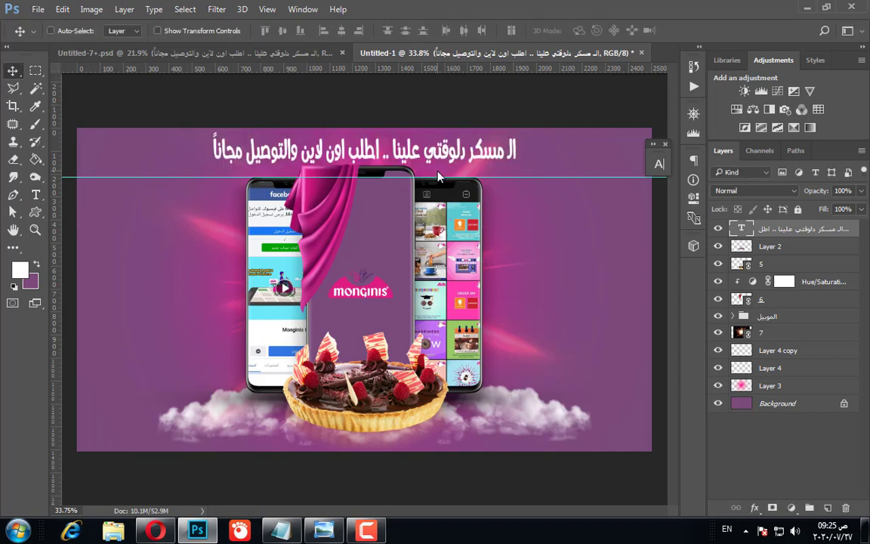
# Check the resized headline's spacing and horizontal alignment against the background and the phones
pyautogui.scroll(3, 445, 94)
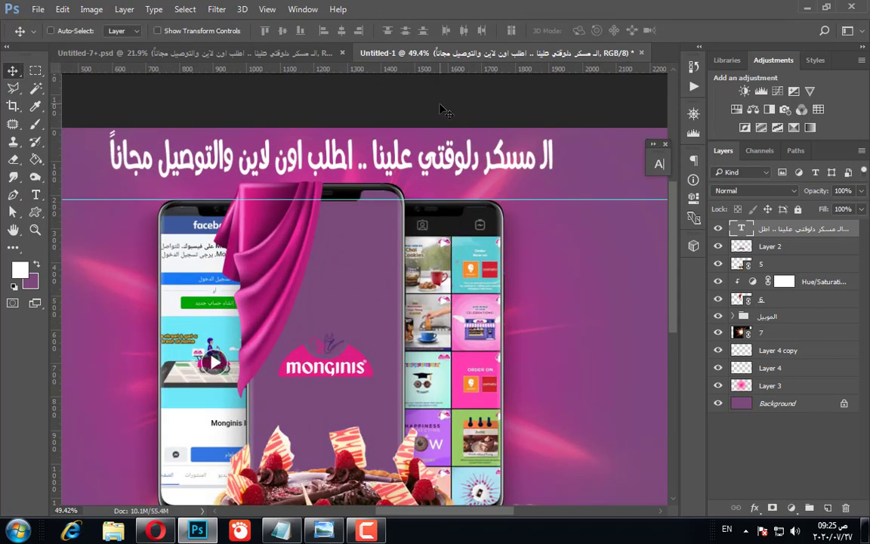
pyautogui.scroll(-4, 441, 108)
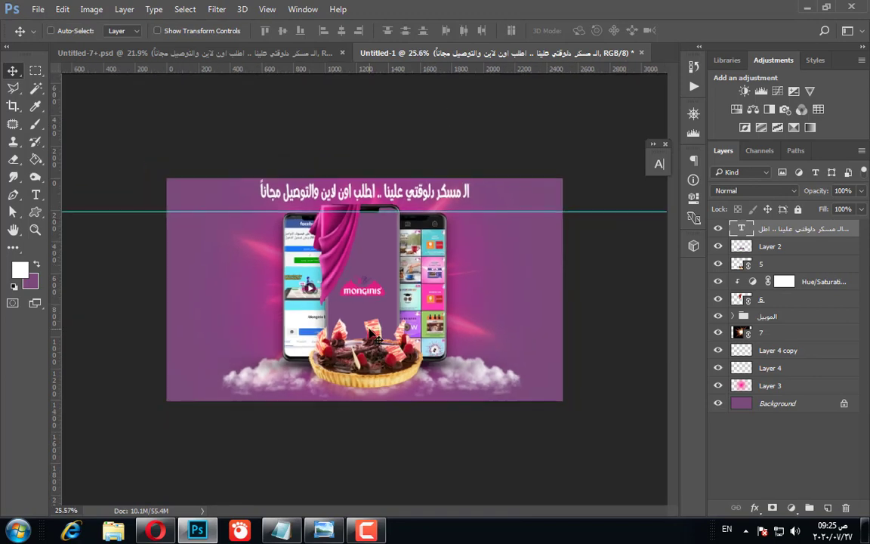
pyautogui.scroll(1, 370, 333)
pyautogui.scroll(1, 370, 333)
pyautogui.click(763, 403)
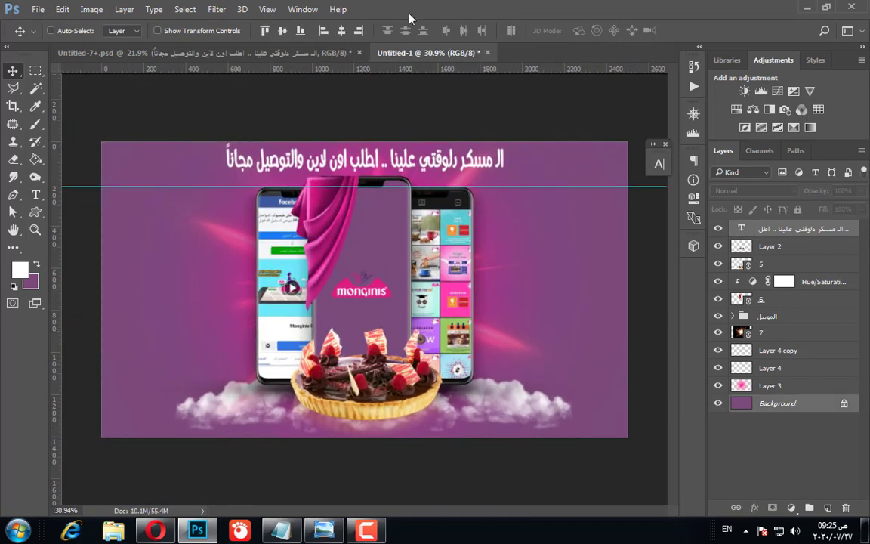
pyautogui.click(782, 234)
pyautogui.scroll(3, 389, 134)
pyautogui.scroll(-1, 392, 135)
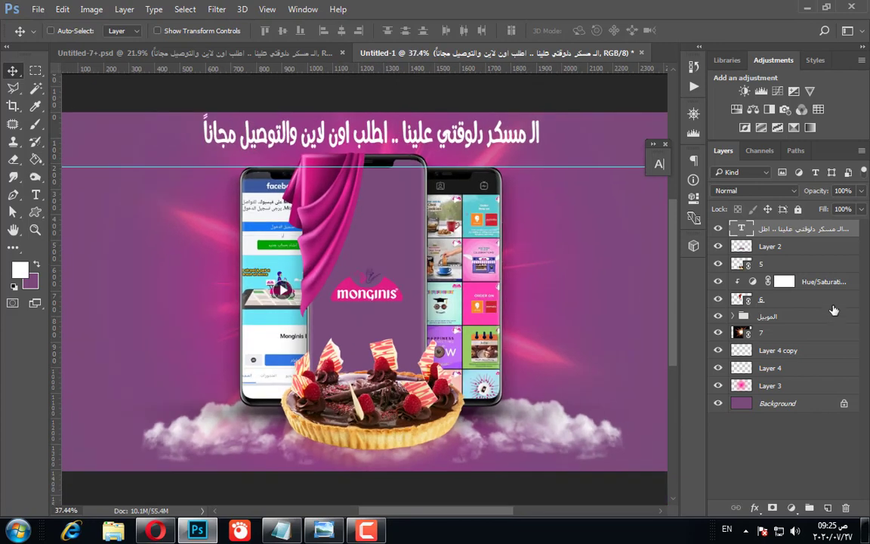
# Group all artwork layers from Layer 2 down to Layer 3, leaving out the headline and the background
pyautogui.click(801, 247)
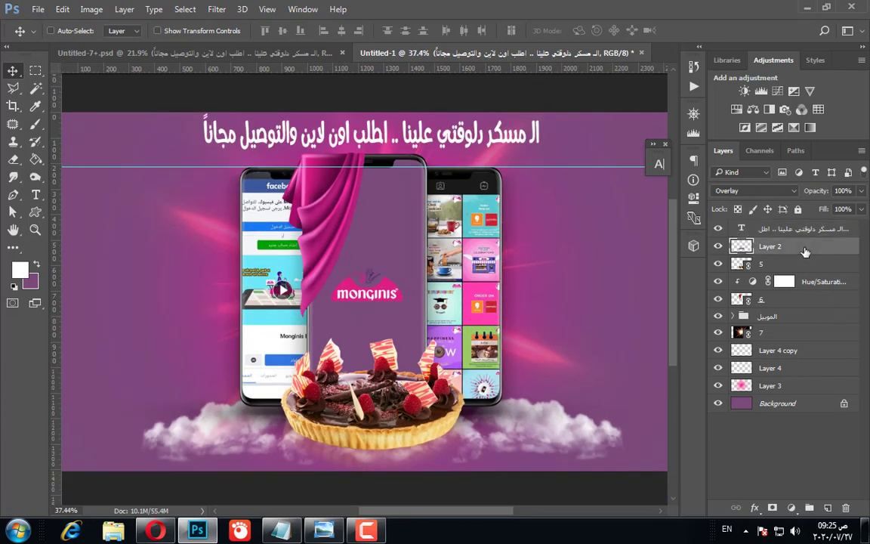
pyautogui.keyDown('shift'); pyautogui.click(804, 389); pyautogui.keyUp('shift')
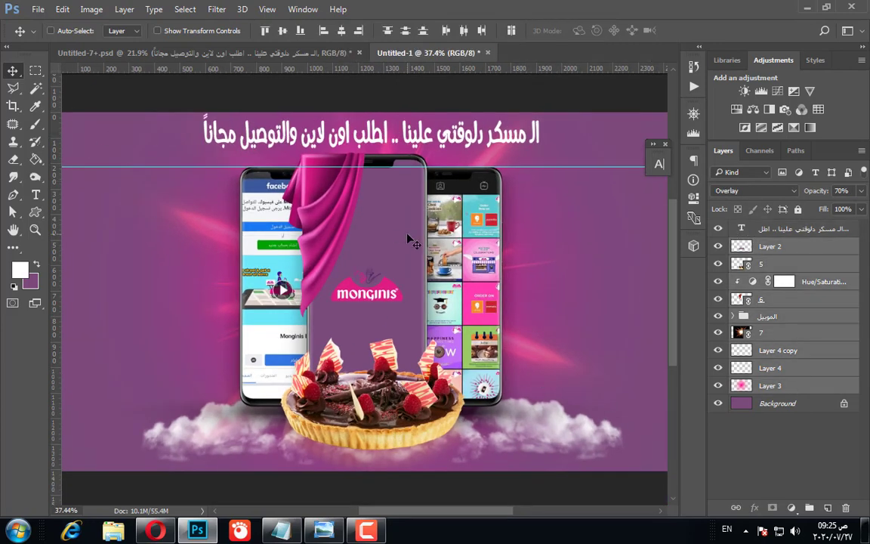
pyautogui.scroll(-5, 407, 240)
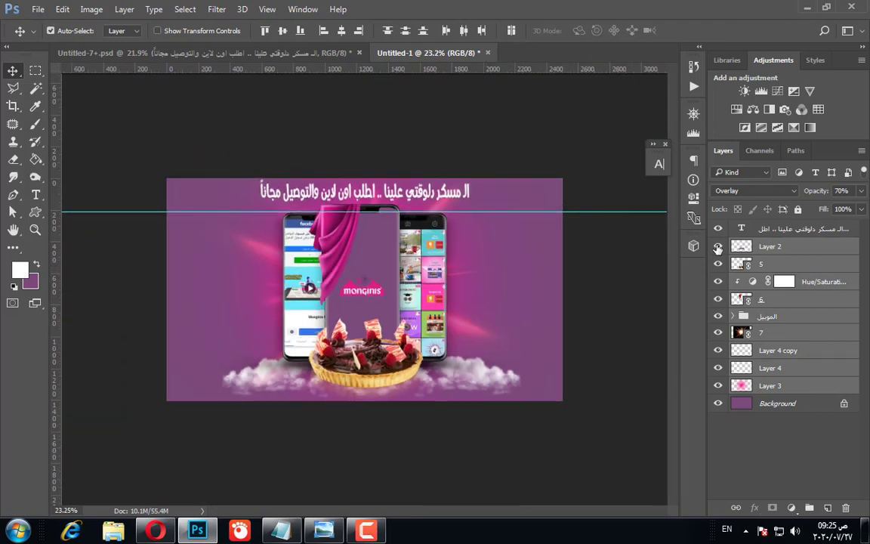
pyautogui.hotkey('ctrl', 'g')
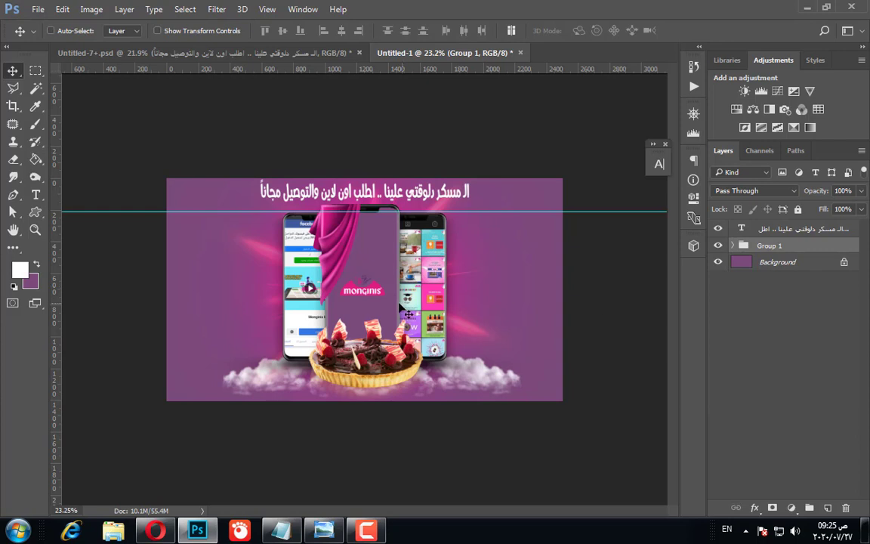
# Nudge the grouped phones, tart and clouds slightly down, leaving more room beneath the headline
pyautogui.moveTo(400, 306); pyautogui.dragTo(399, 317)
pyautogui.hotkey('ctrl', 'z')
pyautogui.press('Down')
pyautogui.press('Down')
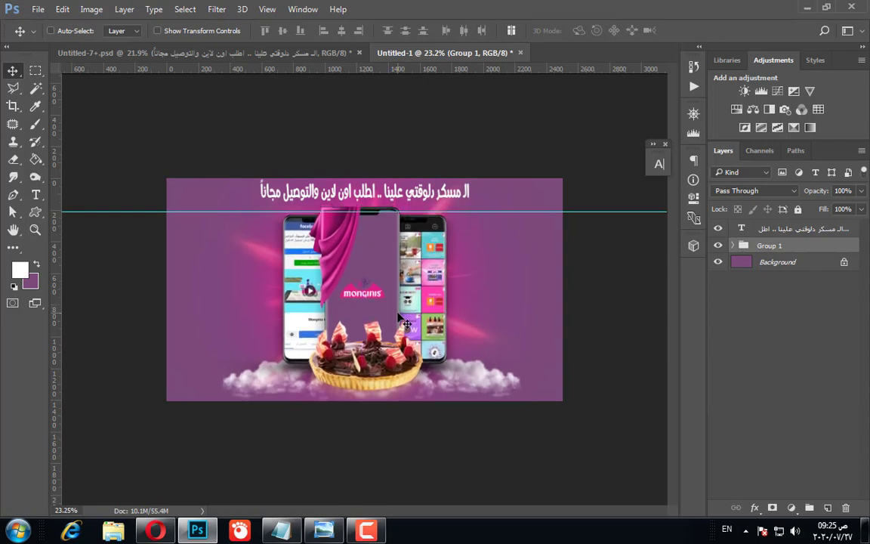
pyautogui.press('Down')
pyautogui.press('Down')
pyautogui.press('Down')
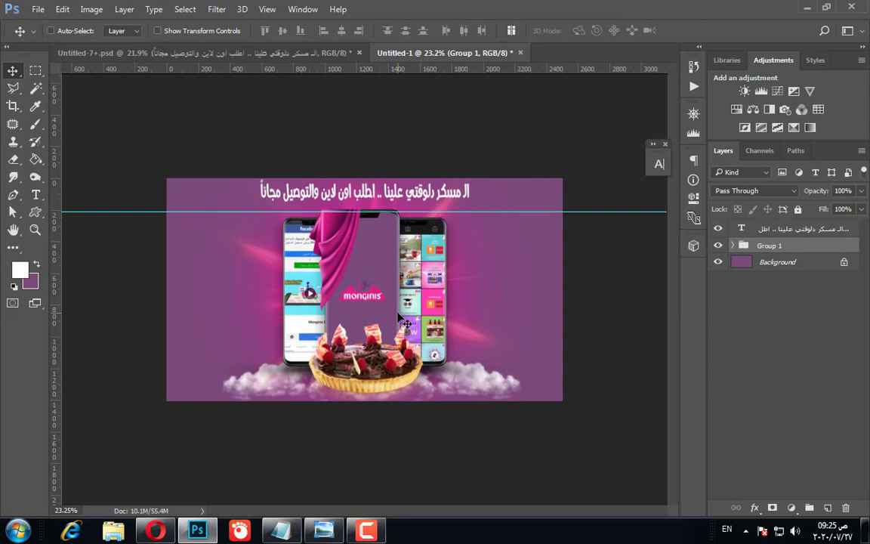
pyautogui.press('Down')
pyautogui.press('Down')
pyautogui.scroll(4, 401, 320)
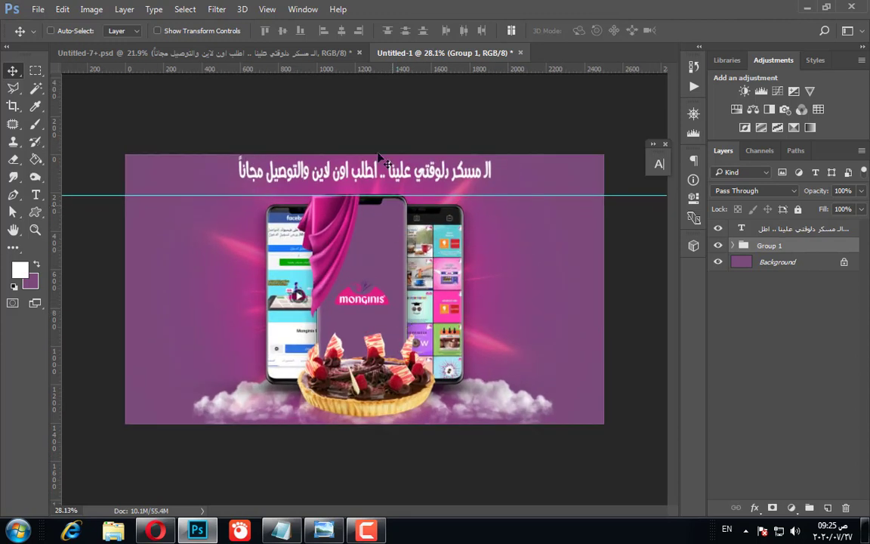
# Nudge the Arabic headline slightly down so it sits evenly between the canvas's upper edge and the phones
pyautogui.click(801, 228)
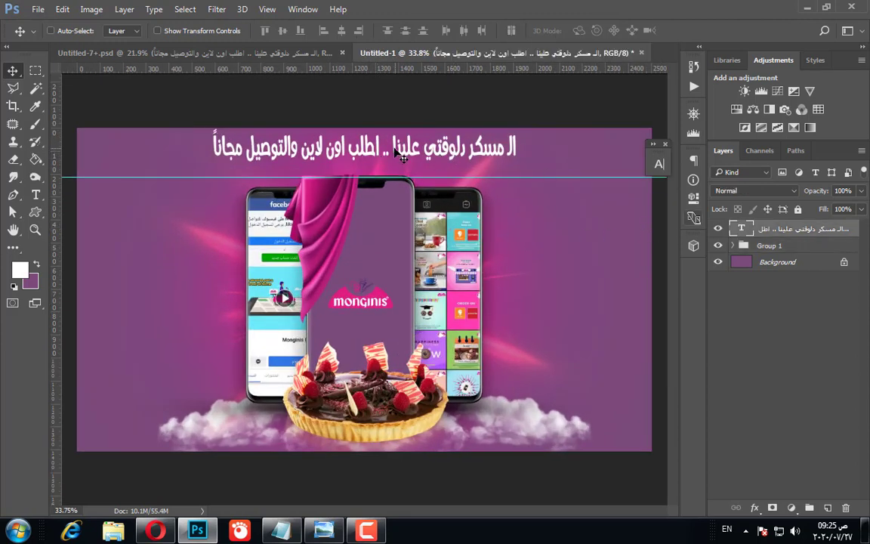
pyautogui.press('Down')
pyautogui.press('Down')
pyautogui.press('Down')
pyautogui.press('Down')
pyautogui.press('Down')
pyautogui.press('Down')
pyautogui.press('Down')
pyautogui.press('Down')
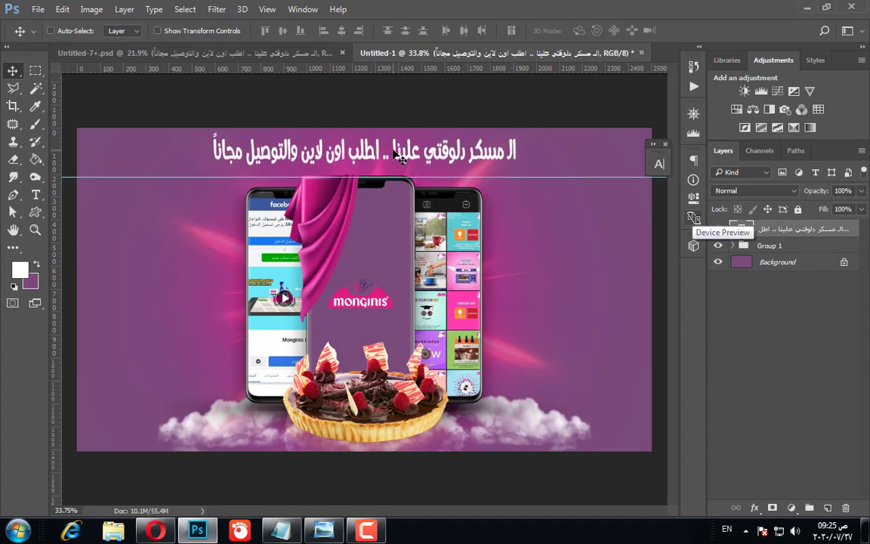
pyautogui.press('Down')
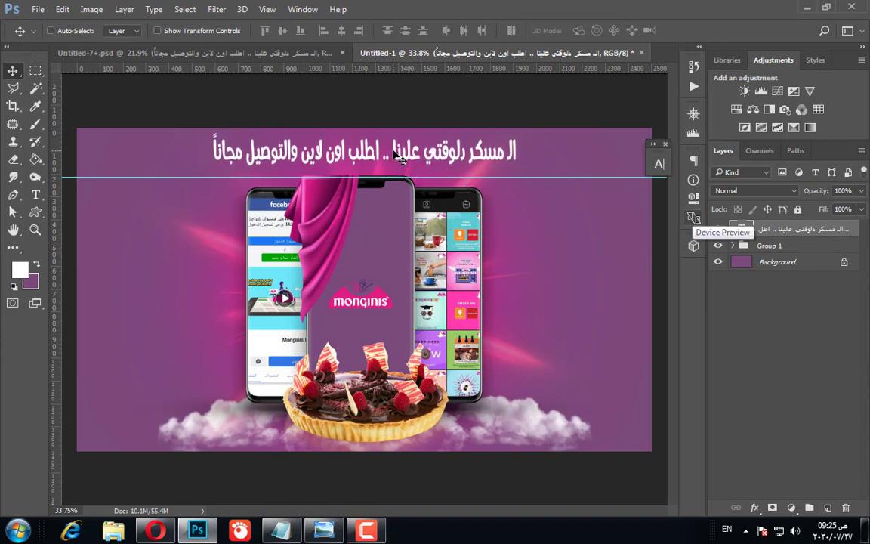
pyautogui.press('Down')
pyautogui.press('Down')
pyautogui.press('Down')
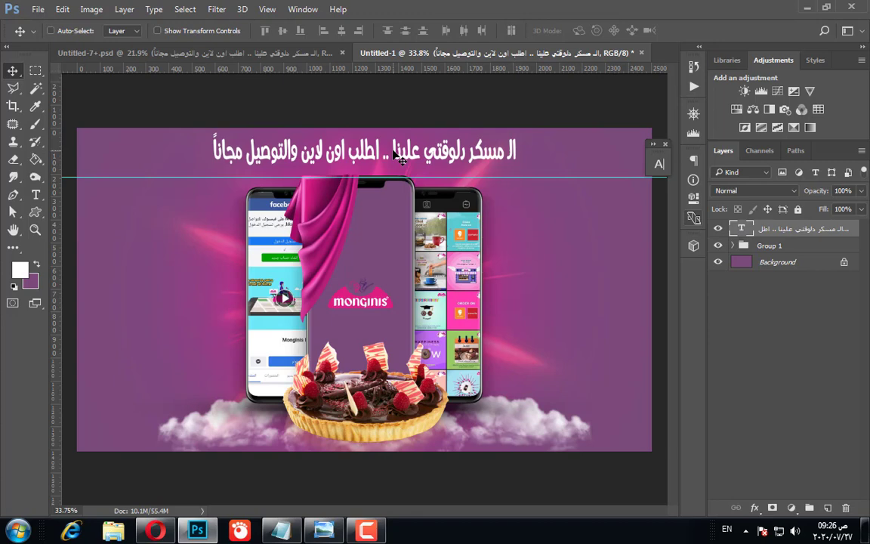
pyautogui.scroll(-1, 392, 154)
pyautogui.scroll(3, 453, 204)
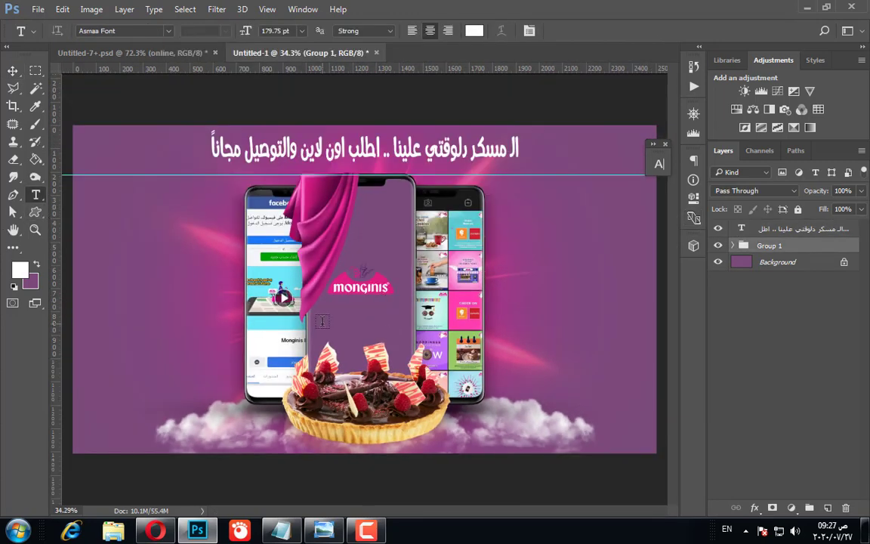
# Add the white Asmaa Font text "online" at 89.87 pt and position it below the Monginis logo on the middle phone
pyautogui.scroll(4, 321, 322)
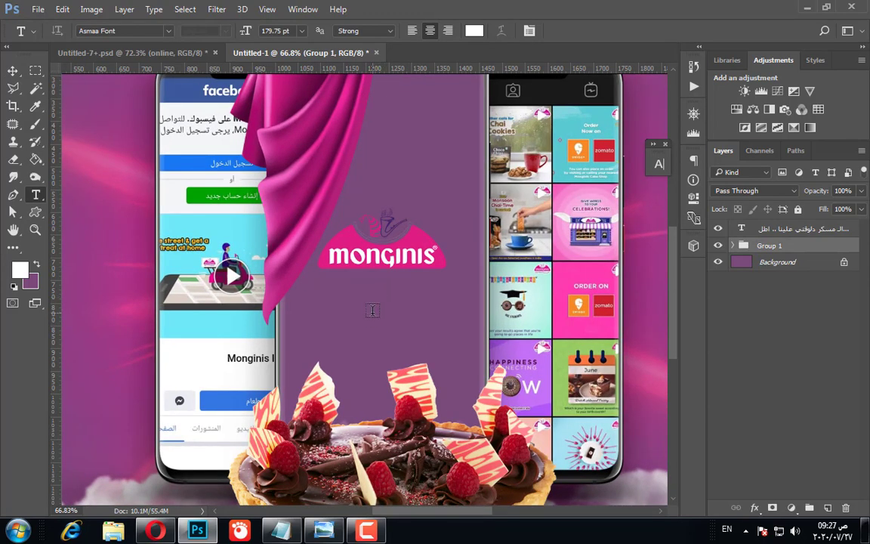
pyautogui.click(372, 310)
pyautogui.write('online')
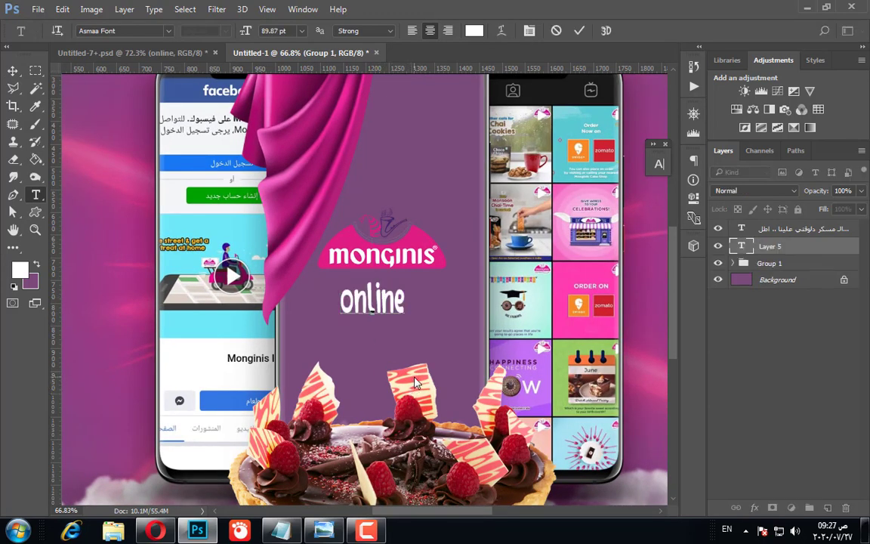
pyautogui.click(12, 70)
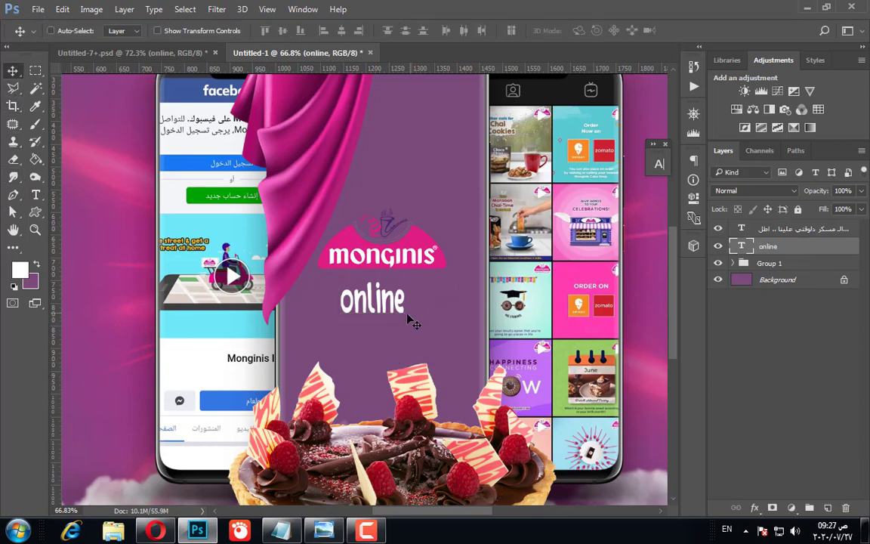
pyautogui.moveTo(375, 299); pyautogui.dragTo(387, 305)
# Examine the "online" text below the Monginis logo up close and in the full composition
pyautogui.scroll(-5, 387, 306)
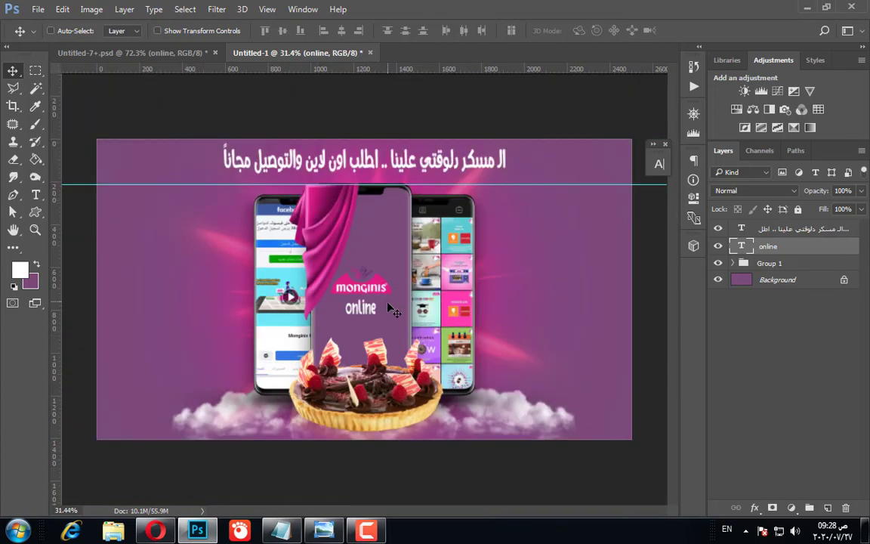
pyautogui.scroll(4, 348, 271)
pyautogui.scroll(3, 383, 317)
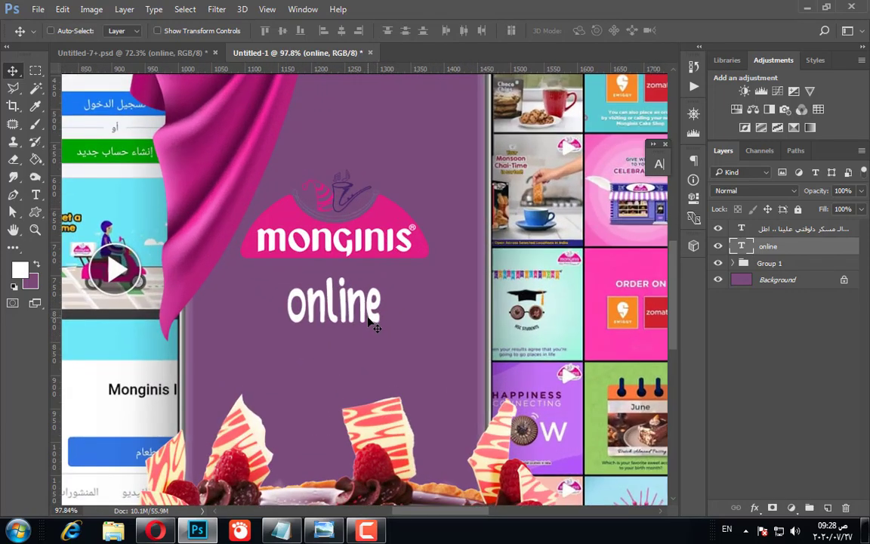
pyautogui.scroll(-5, 371, 324)
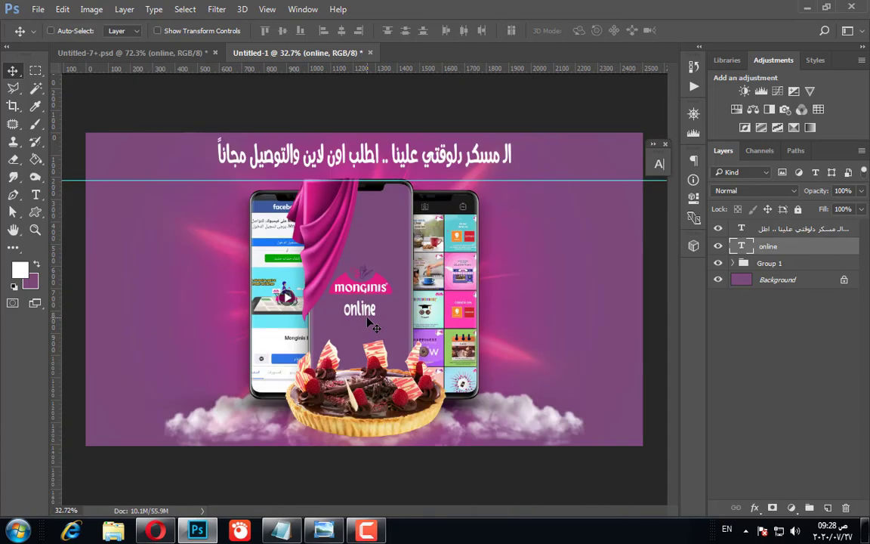
pyautogui.scroll(5, 369, 321)
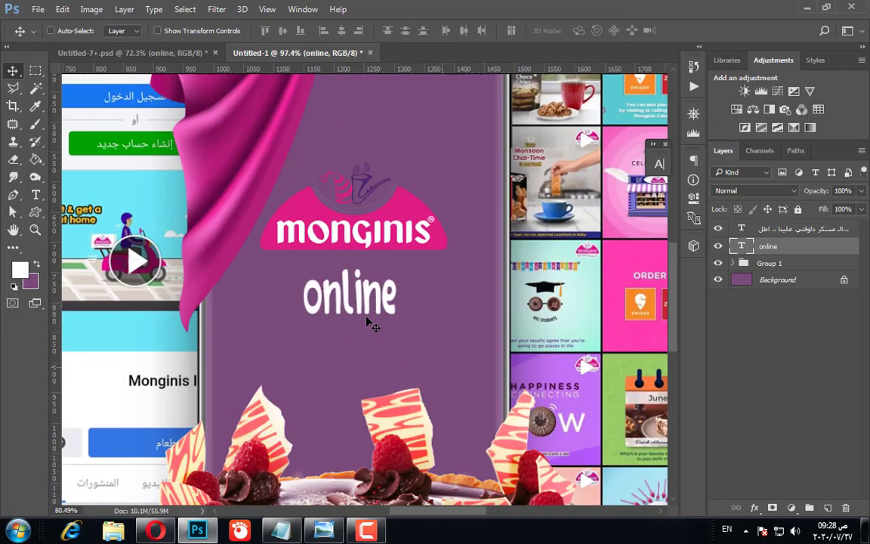
pyautogui.scroll(-4, 370, 323)
pyautogui.scroll(-1, 371, 323)
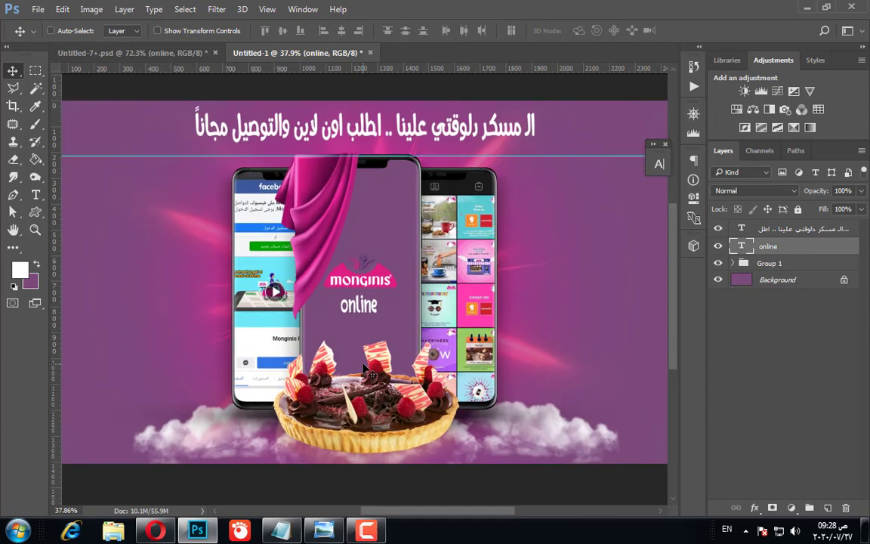
pyautogui.scroll(-2, 364, 366)
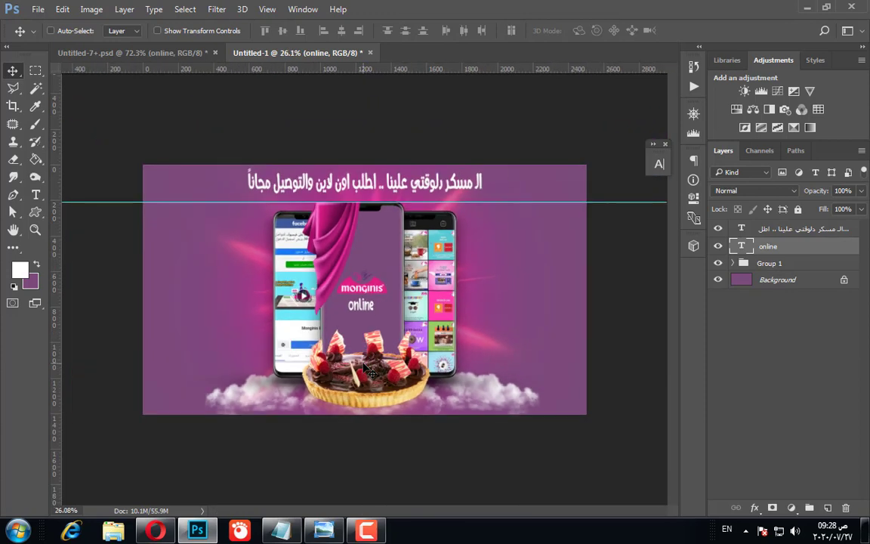
pyautogui.scroll(2, 365, 366)
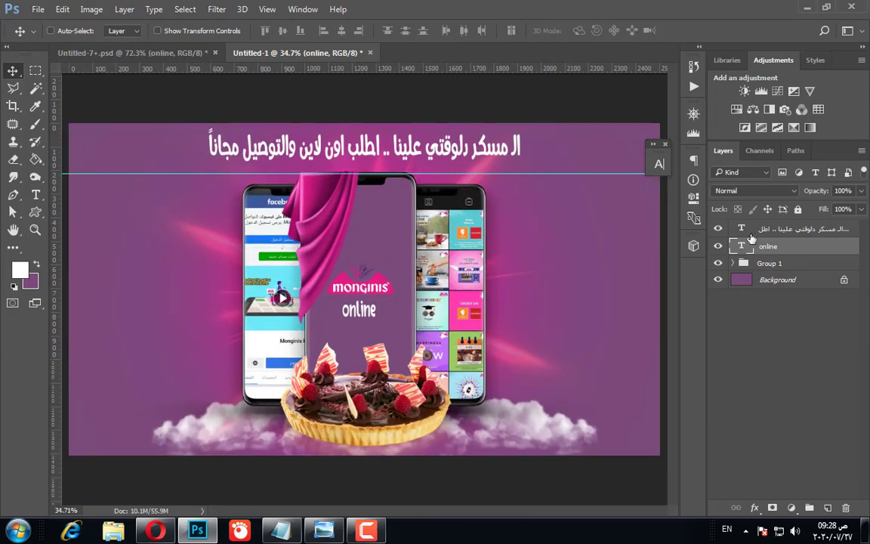
# Place the Google Play badge, file 8, as a linked image above the Arabic headline layer and scale it down to a small badge
pyautogui.click(755, 229)
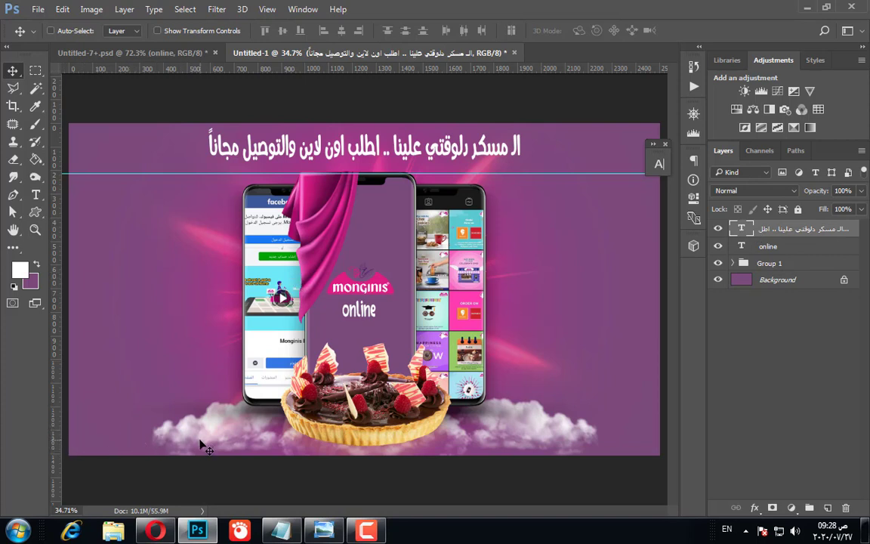
pyautogui.click(38, 9)
pyautogui.click(59, 255)
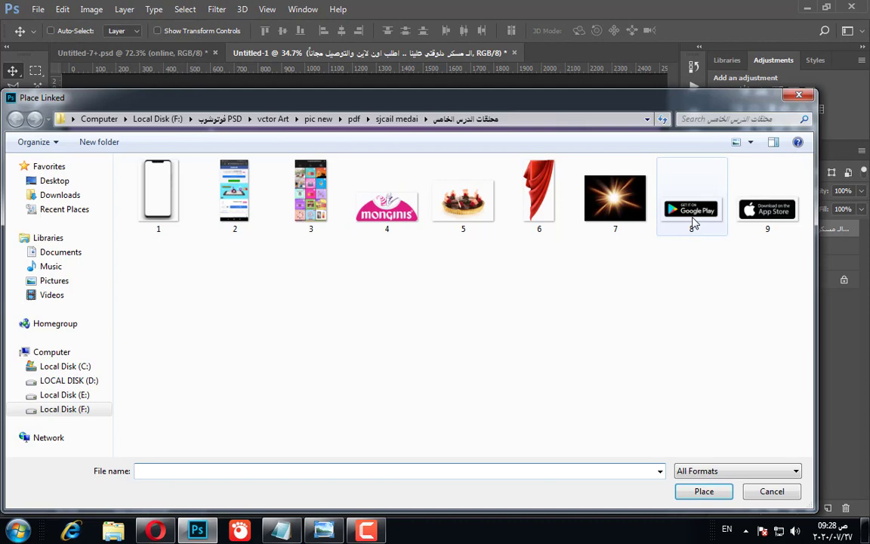
pyautogui.doubleClick(692, 225)
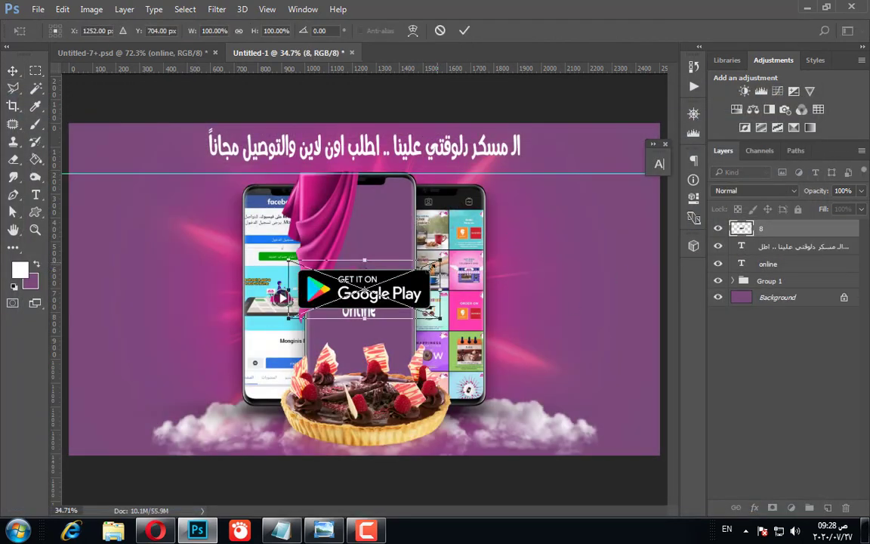
pyautogui.moveTo(439, 317); pyautogui.dragTo(394, 303)
pyautogui.press('Return')
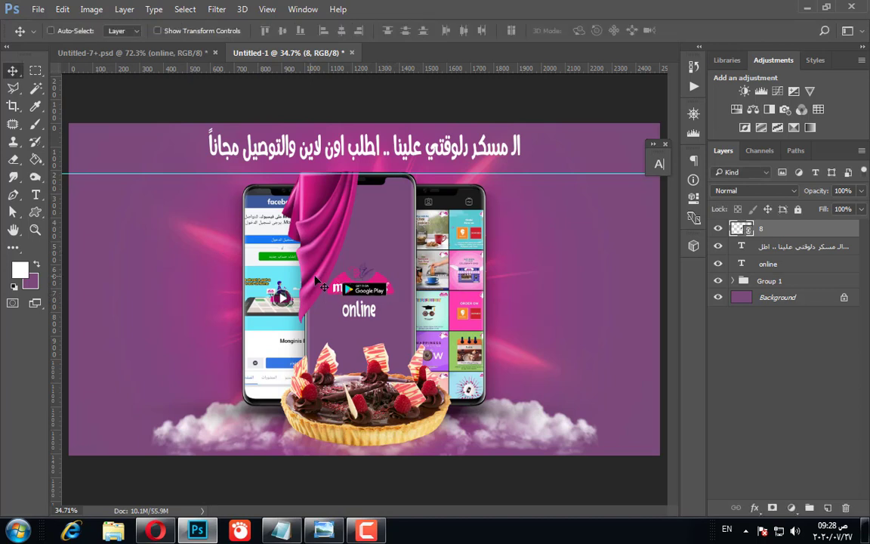
# Move the Google Play badge into the canvas's lower-left corner with a small margin from the edges
pyautogui.moveTo(335, 287); pyautogui.dragTo(89, 441)
pyautogui.hotkey('shift', 'Left')
pyautogui.hotkey('shift', 'Left')
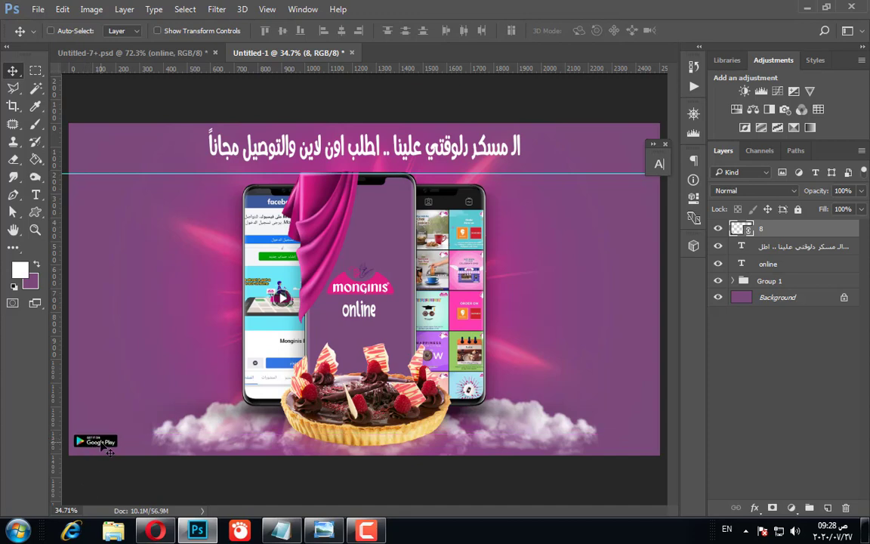
pyautogui.scroll(2, 108, 450)
pyautogui.scroll(1, 109, 451)
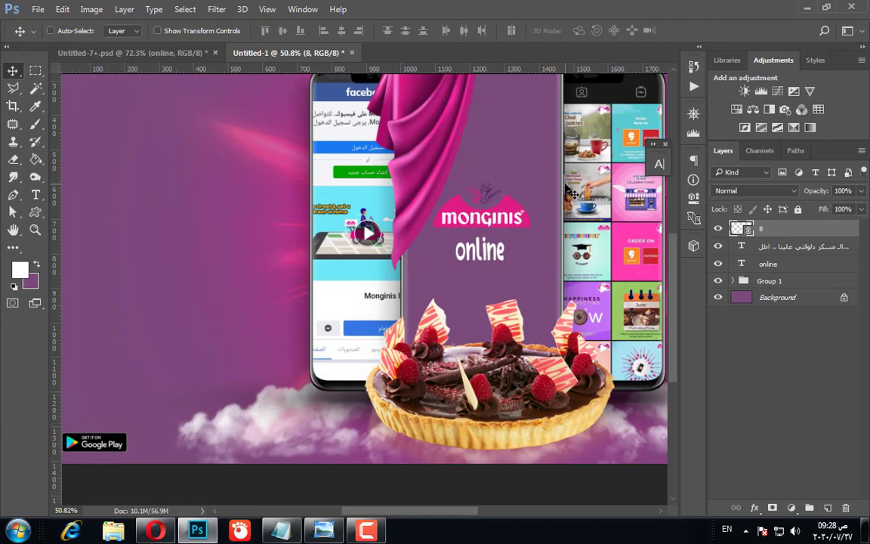
pyautogui.scroll(3, 108, 361)
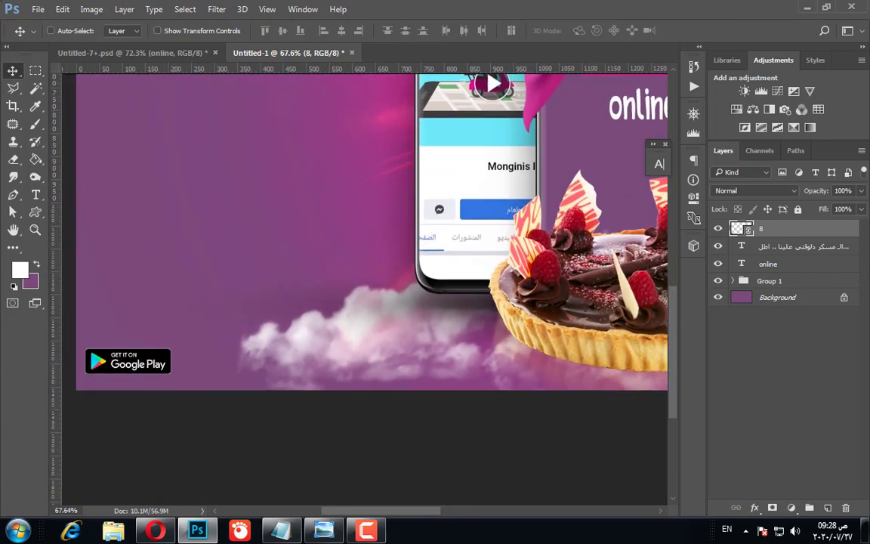
pyautogui.click(36, 9)
pyautogui.click(119, 276)
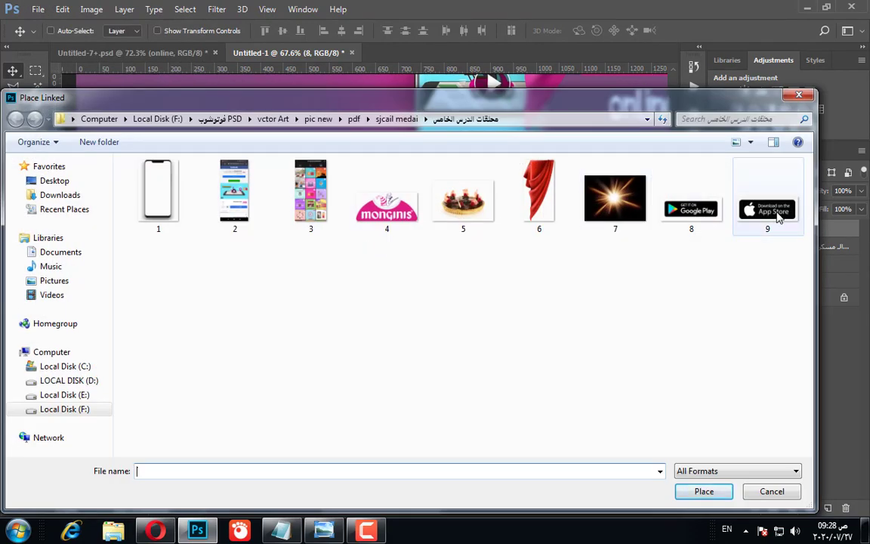
pyautogui.click(785, 492)
# Open 9.png and select only the black App Store badge by selecting the white surround with the Magic Wand and inverting the selection
pyautogui.click(38, 9)
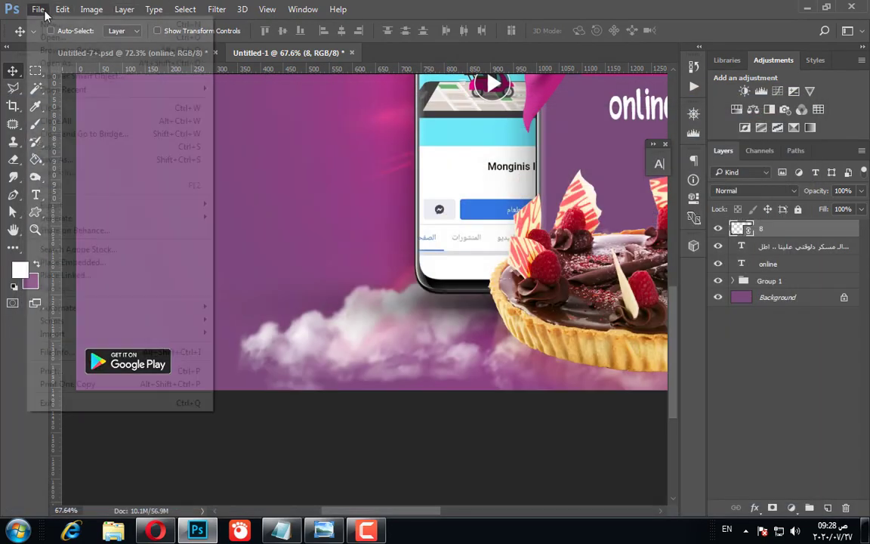
pyautogui.click(41, 35)
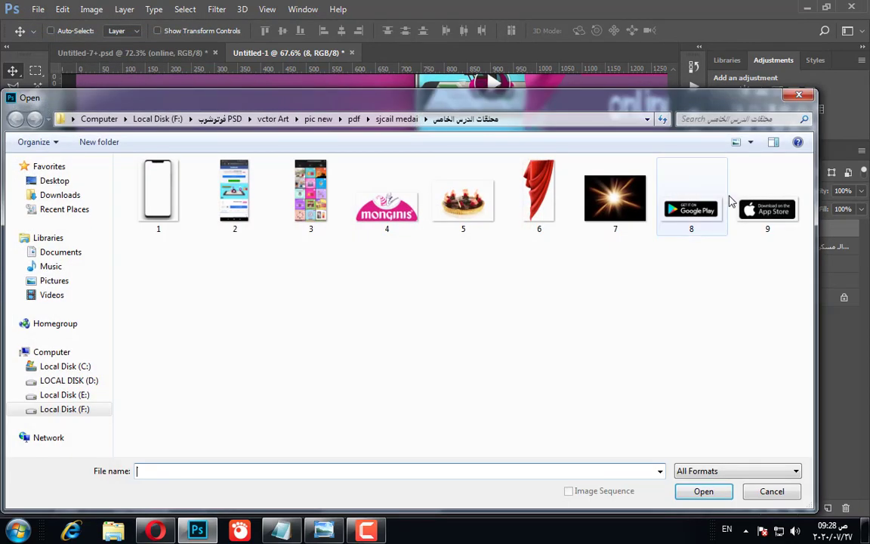
pyautogui.doubleClick(782, 225)
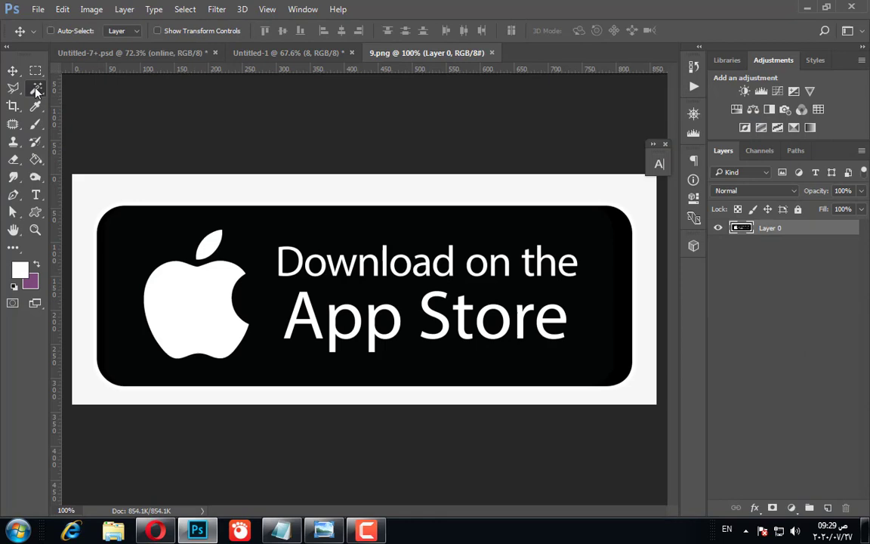
pyautogui.click(35, 89)
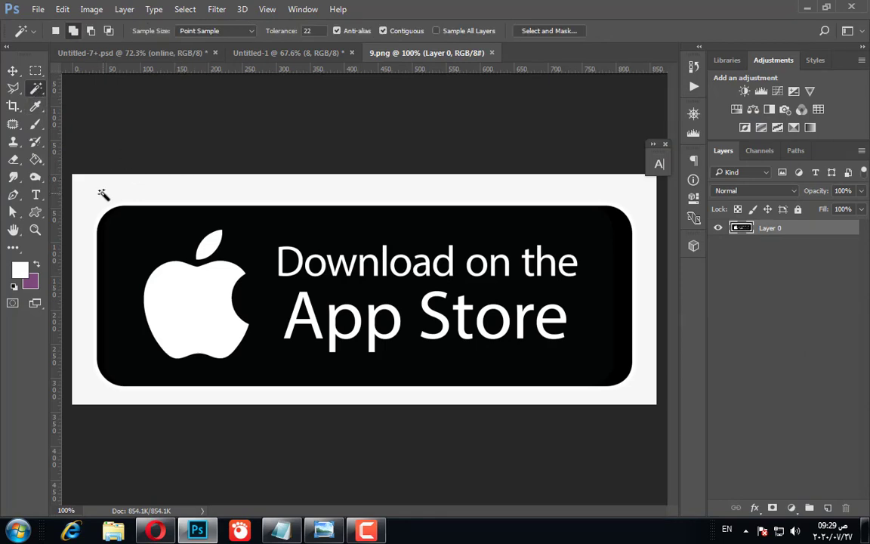
pyautogui.click(102, 194)
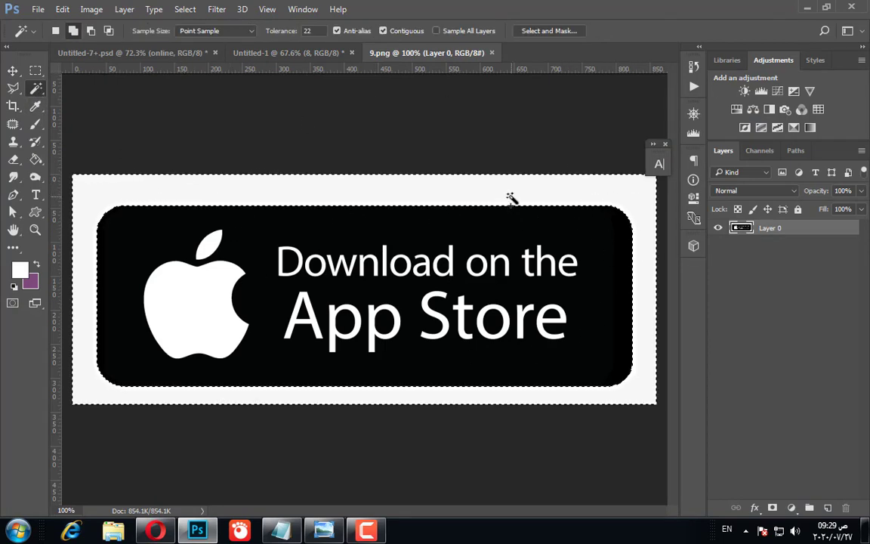
pyautogui.rightClick(512, 198)
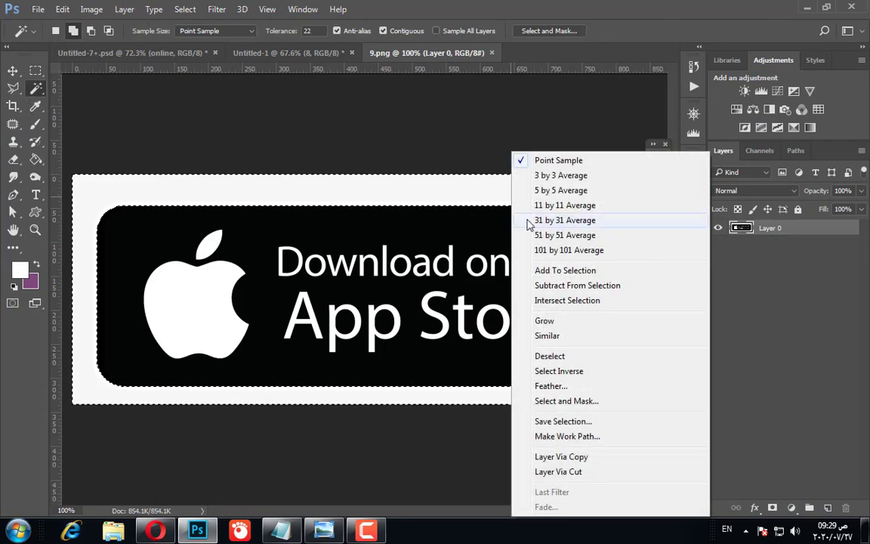
pyautogui.click(583, 375)
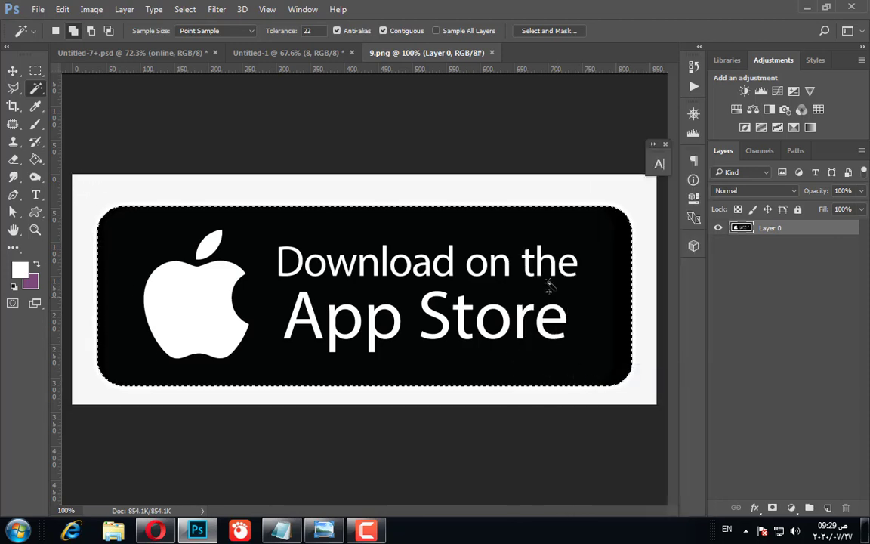
# Bring the selected App Store badge into the Untitled-1 design as a small, masked top layer
pyautogui.click(13, 70)
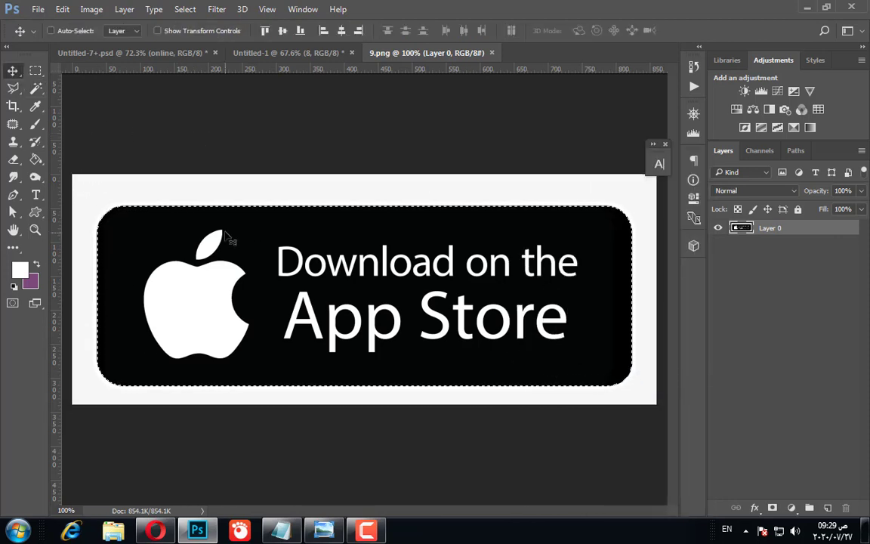
pyautogui.moveTo(227, 236); pyautogui.dragTo(191, 86)
pyautogui.hotkey('ctrl', 'shift', 'Tab')
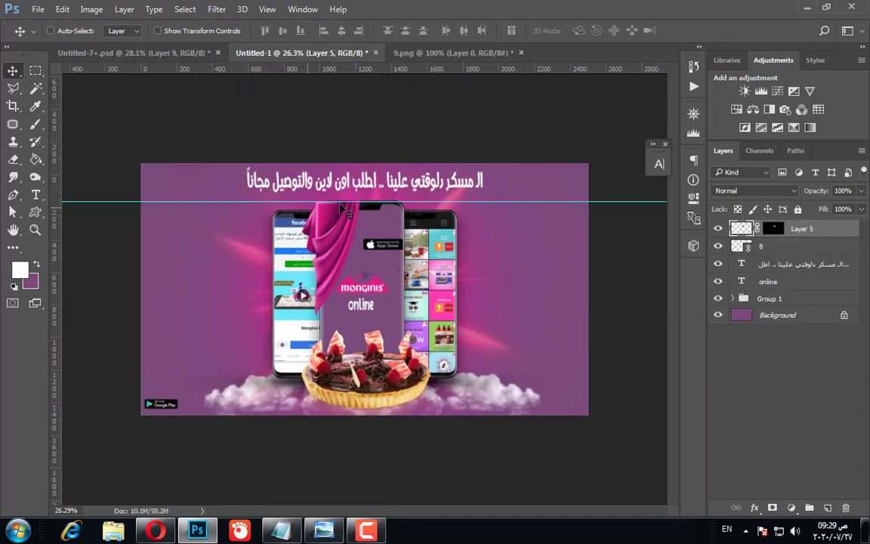
pyautogui.scroll(4, 347, 214)
pyautogui.scroll(-2, 341, 216)
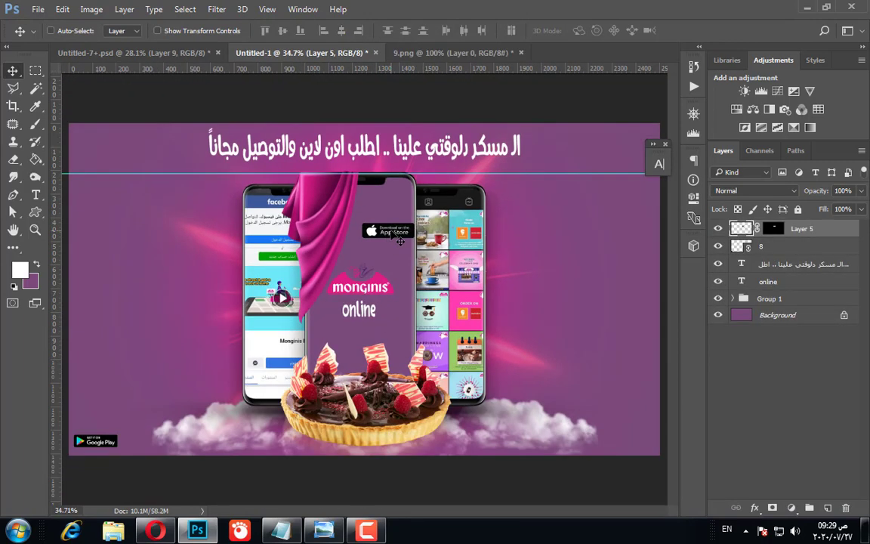
# Position the App Store badge directly to the right of the Google Play badge, level with it
pyautogui.moveTo(400, 240); pyautogui.dragTo(151, 449)
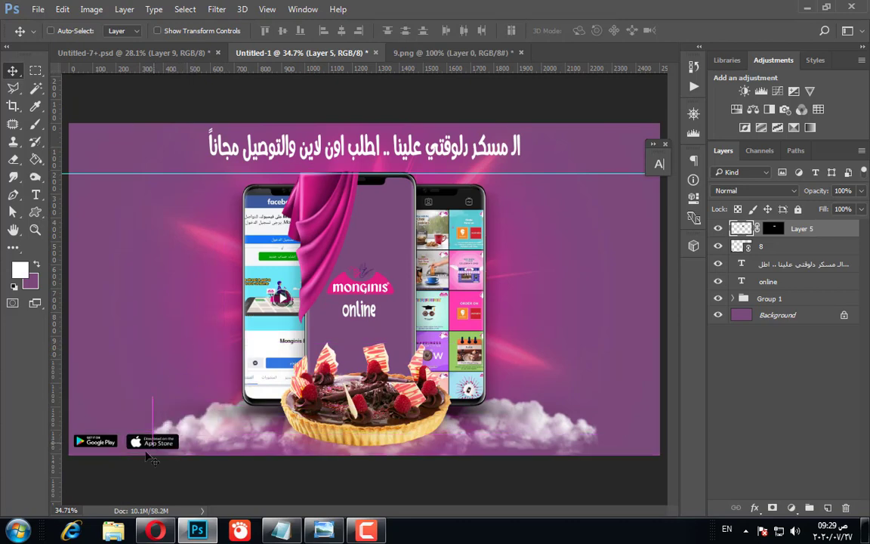
pyautogui.scroll(5, 151, 459)
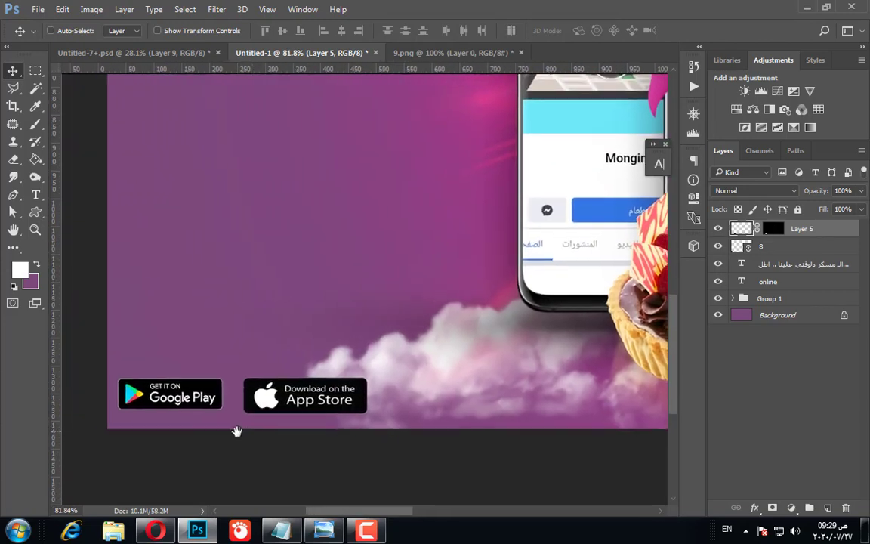
pyautogui.moveTo(236, 431); pyautogui.dragTo(239, 431)
pyautogui.moveTo(293, 408); pyautogui.dragTo(285, 403)
pyautogui.scroll(2, 235, 448)
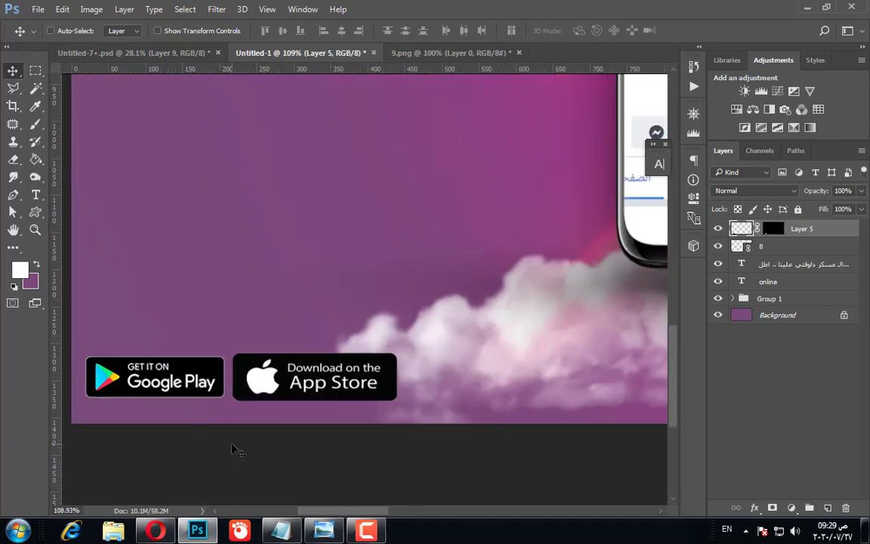
pyautogui.press('Down')
pyautogui.press('ctrl')
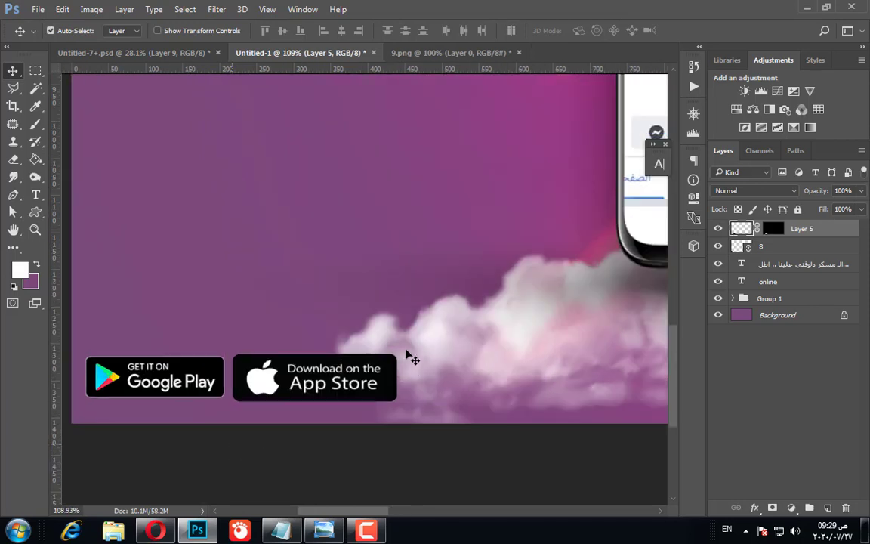
# Scale the App Store badge down to about 1.84 × 0.63 cm to match the Google Play badge and nudge it closer to that badge
pyautogui.hotkey('ctrl', 't')
pyautogui.moveTo(404, 348); pyautogui.dragTo(396, 351)
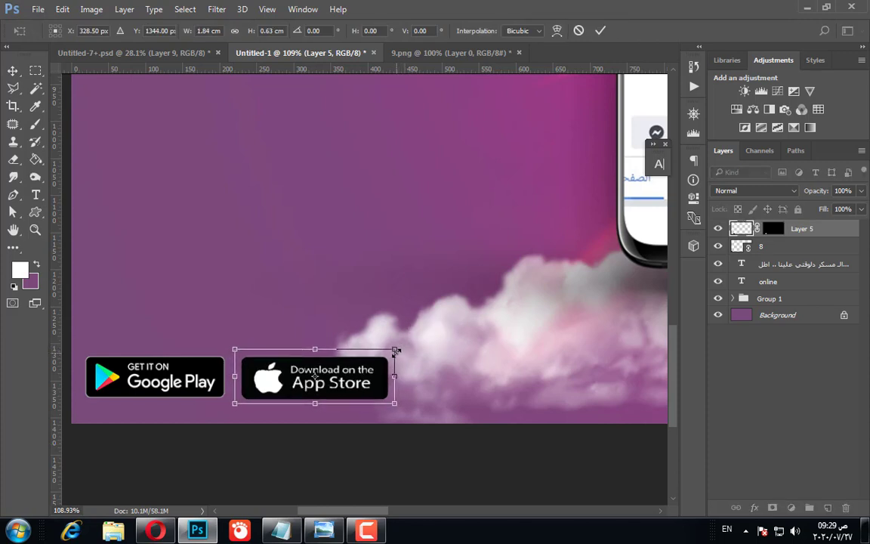
pyautogui.press('Return')
pyautogui.hotkey('shift', 'Left')
pyautogui.press('Left')
pyautogui.press('Left')
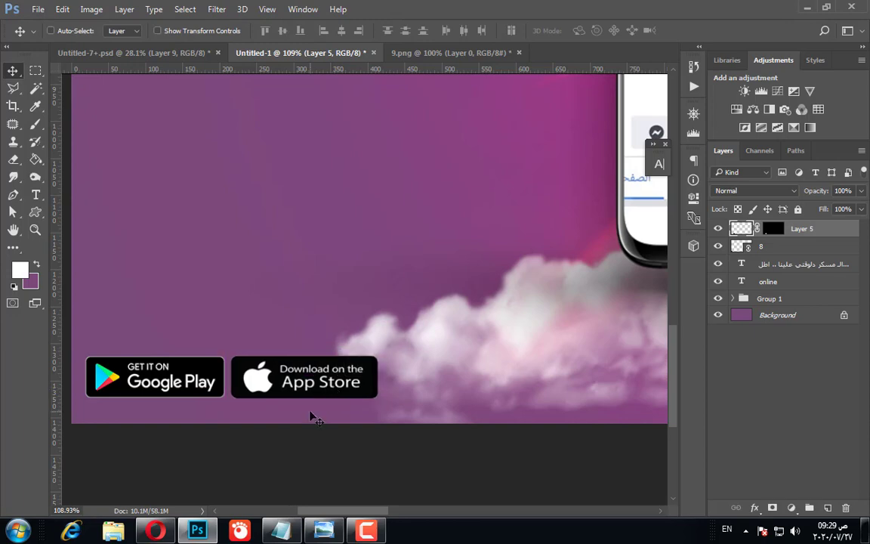
pyautogui.press('Left')
pyautogui.press('Left')
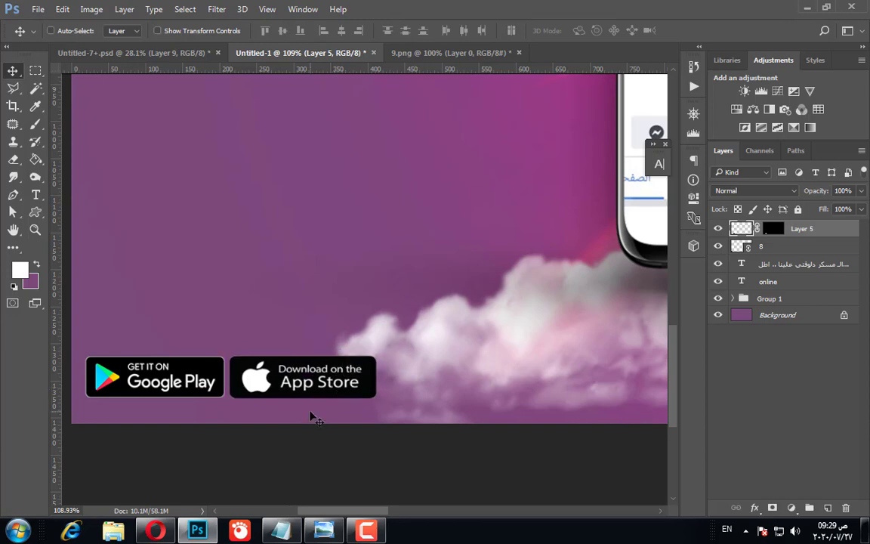
# Remove the horizontal guide running between the Arabic headline and the phones
pyautogui.scroll(-6, 316, 417)
pyautogui.scroll(1, 316, 418)
pyautogui.scroll(1, 316, 418)
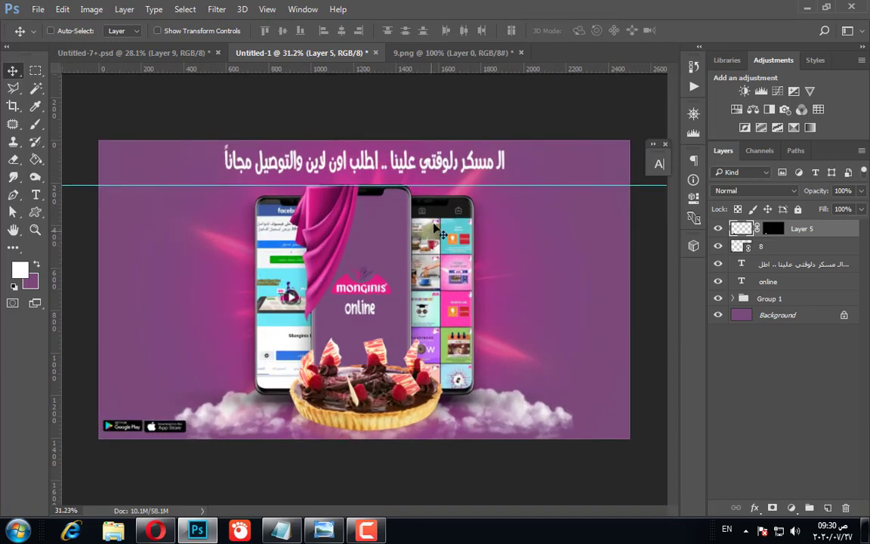
pyautogui.press('ctrl')
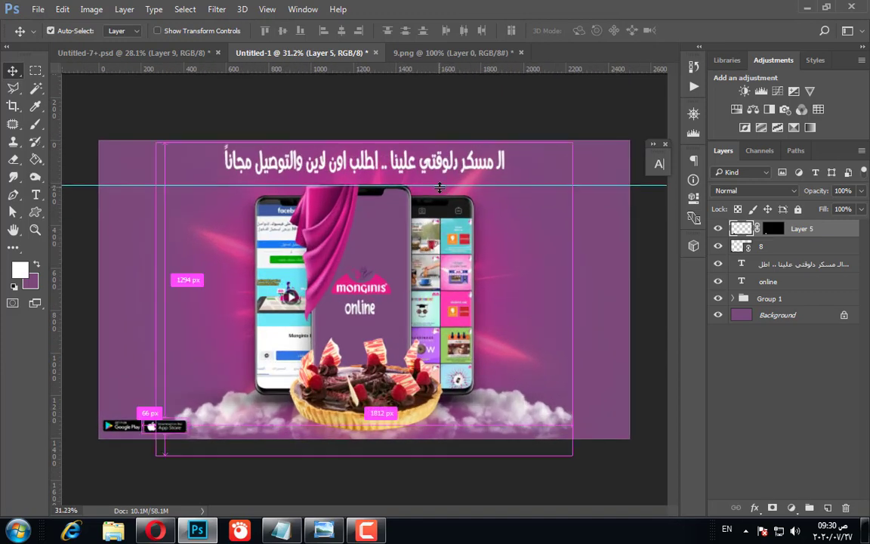
pyautogui.press('ctrl')
pyautogui.moveTo(439, 188); pyautogui.dragTo(434, 70)
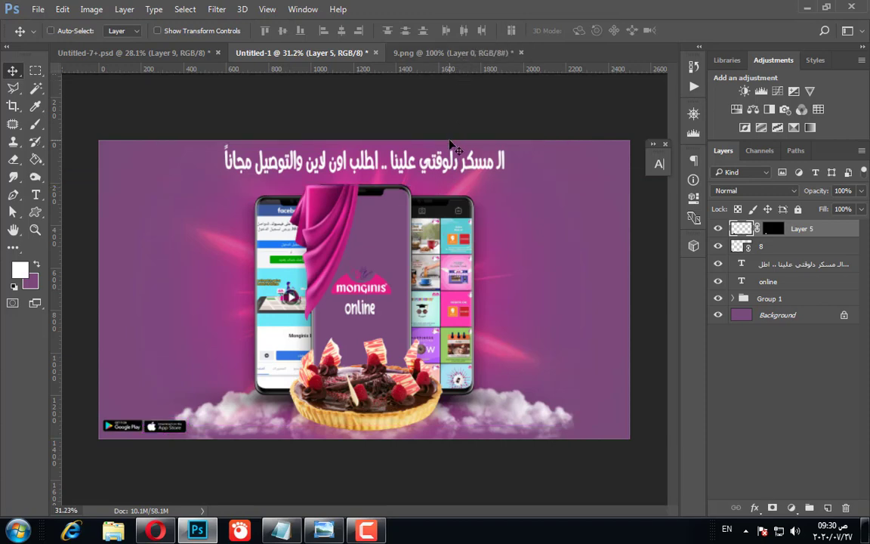
# Hide the interface panels and examine the finished composition both in full and up close around the phones and tart
pyautogui.scroll(-4, 453, 317)
pyautogui.scroll(3, 413, 325)
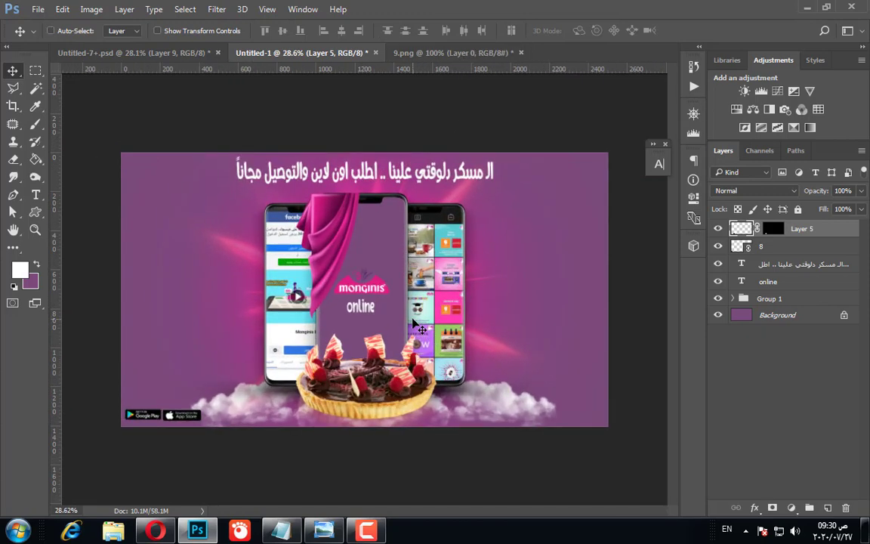
pyautogui.scroll(1, 414, 324)
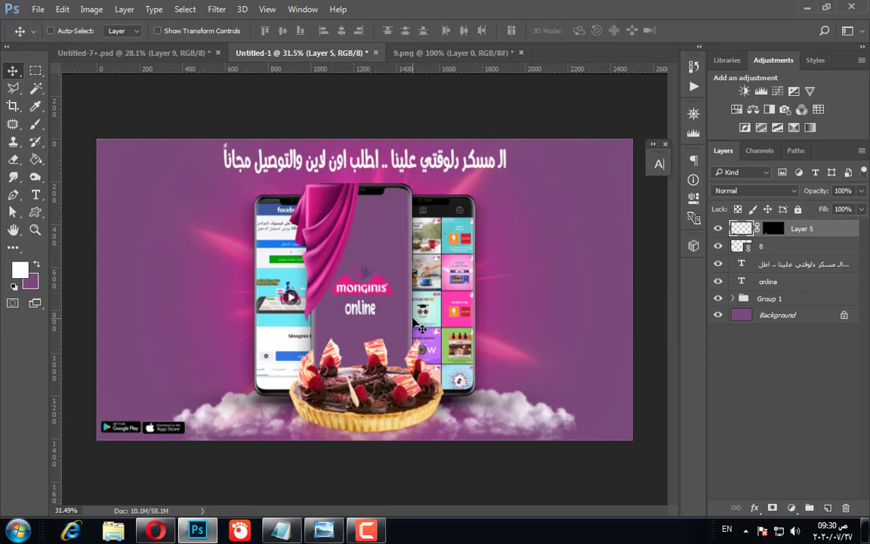
pyautogui.press('Tab')
pyautogui.scroll(3, 419, 326)
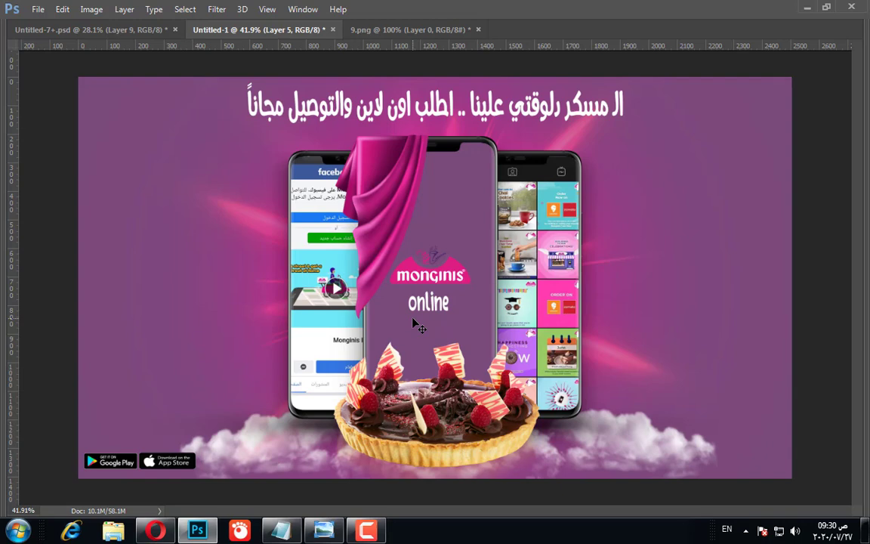
pyautogui.scroll(3, 413, 322)
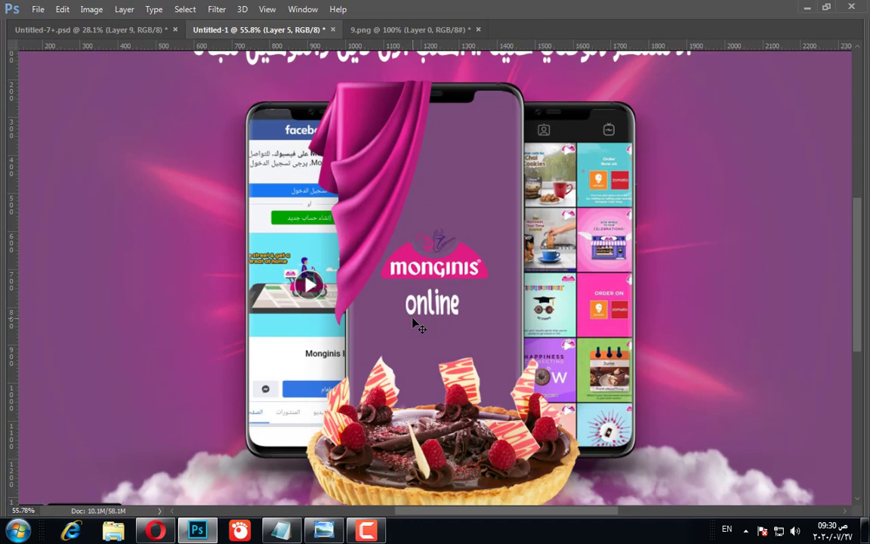
pyautogui.scroll(1, 413, 322)
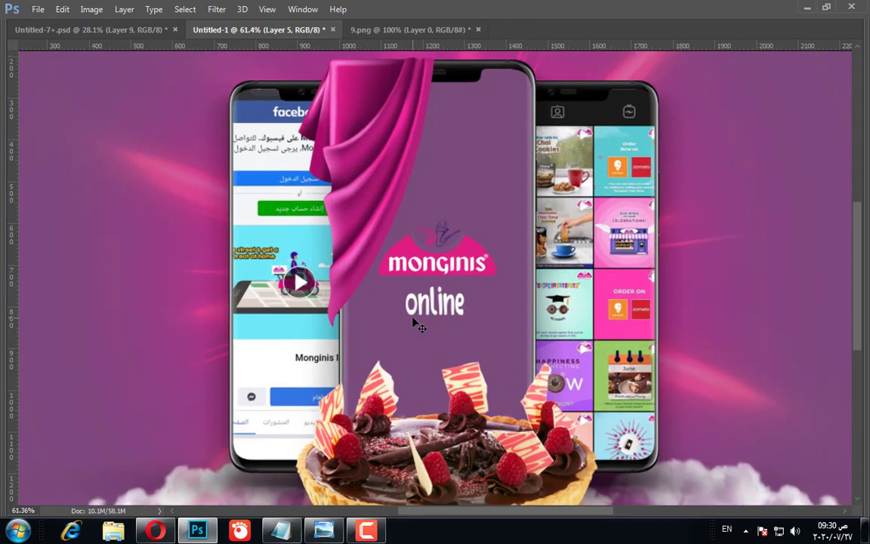
pyautogui.scroll(-3, 495, 321)
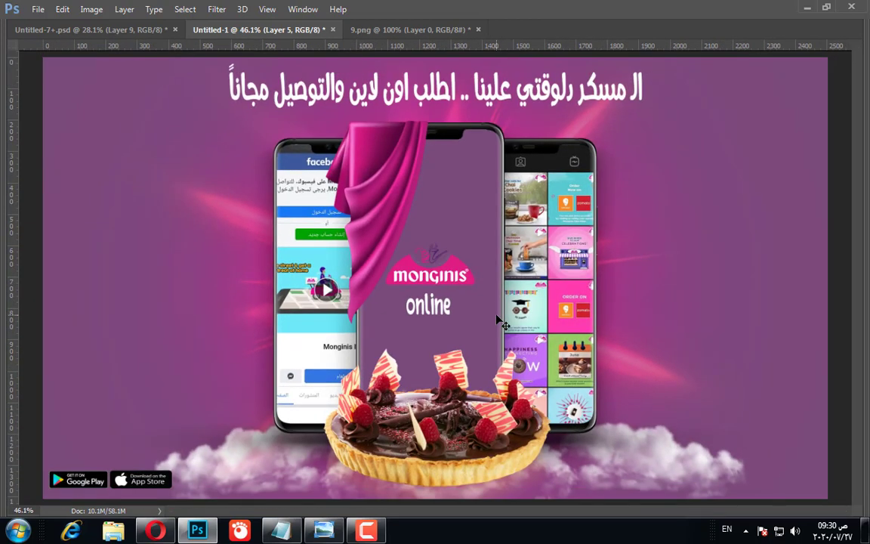
pyautogui.scroll(1, 499, 321)
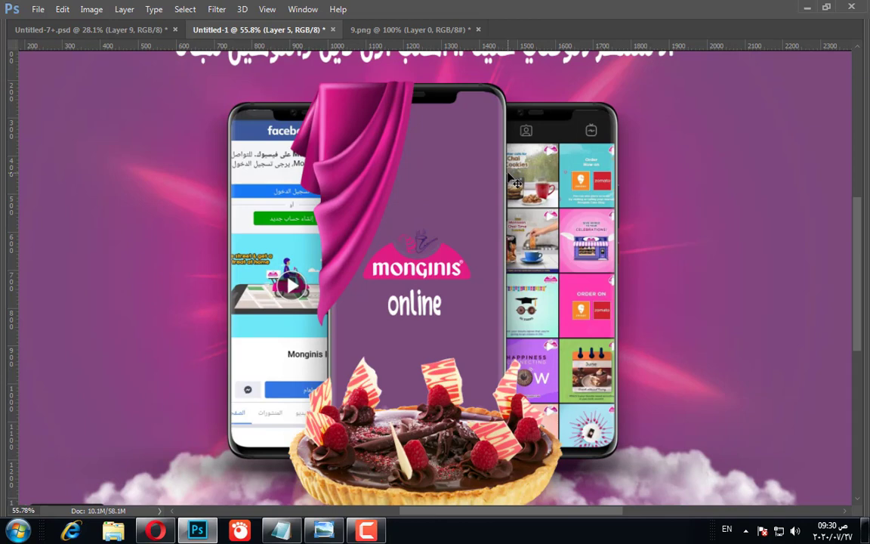
pyautogui.scroll(-2, 456, 289)
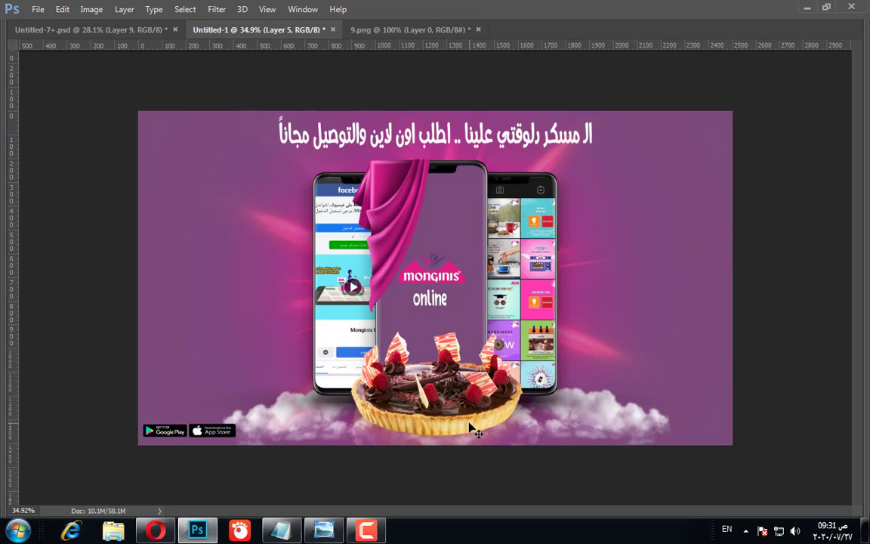
pyautogui.scroll(3, 472, 429)
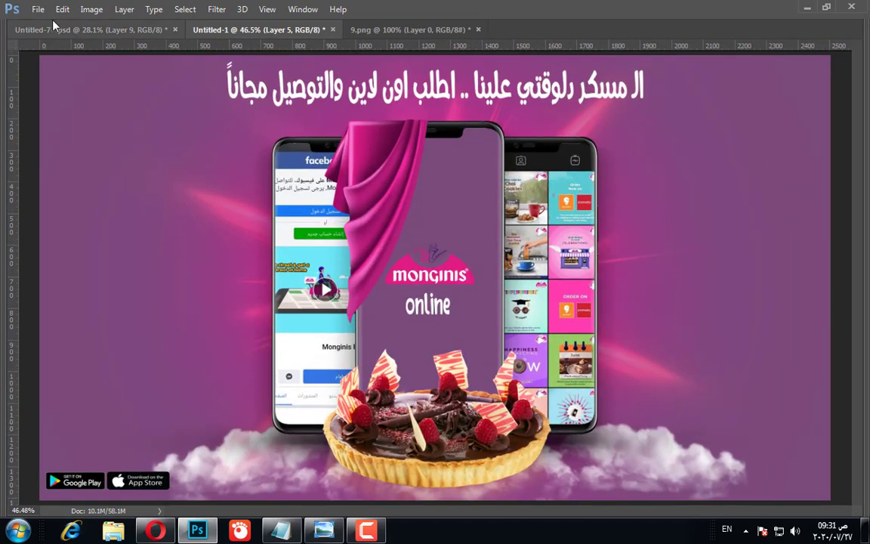
pyautogui.click(37, 10)
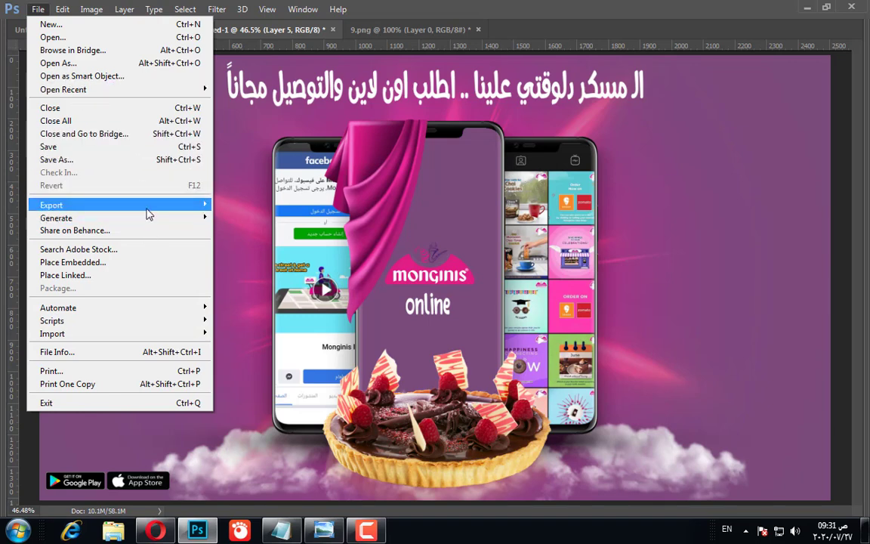
pyautogui.moveTo(134, 205)
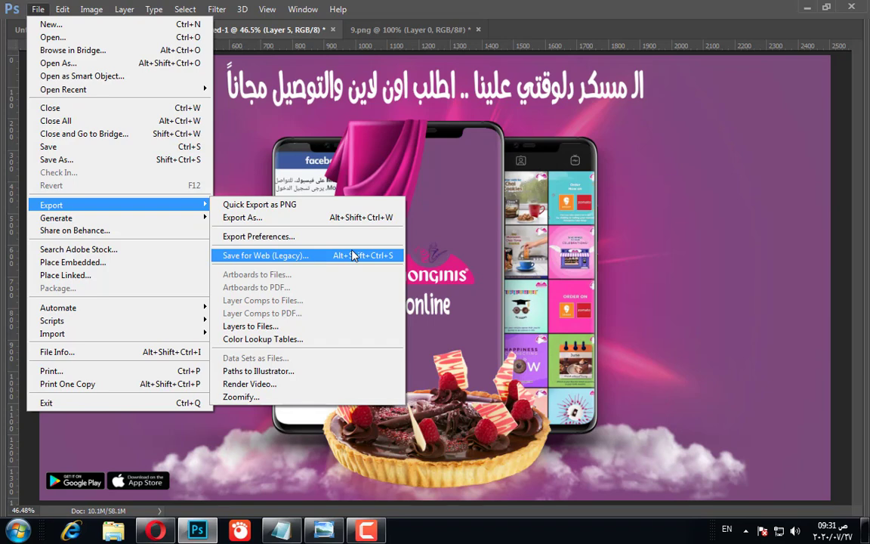
pyautogui.click(623, 25)
pyautogui.scroll(-2, 631, 249)
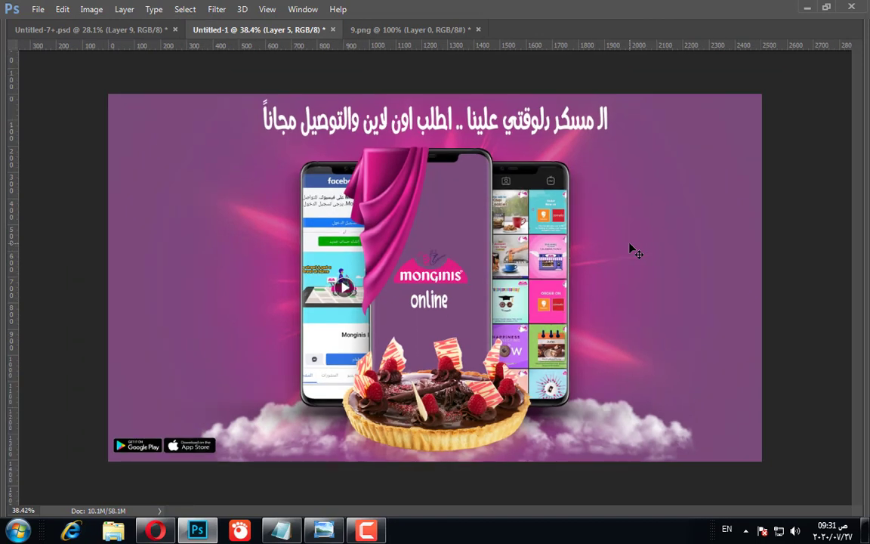
pyautogui.scroll(1, 631, 250)
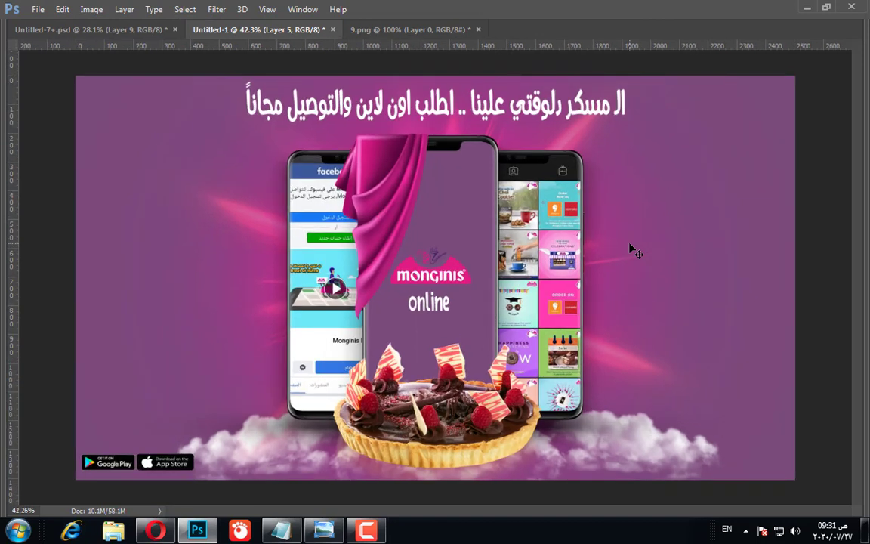